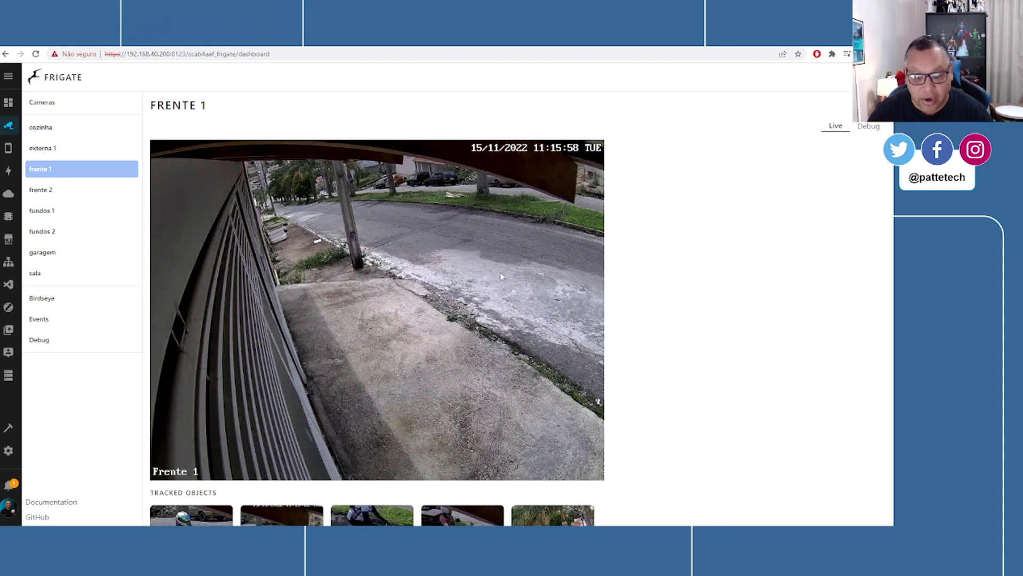
# Step: Show the debug view of the frente 1 camera and open its tracked car events
pyautogui.click(868, 125)
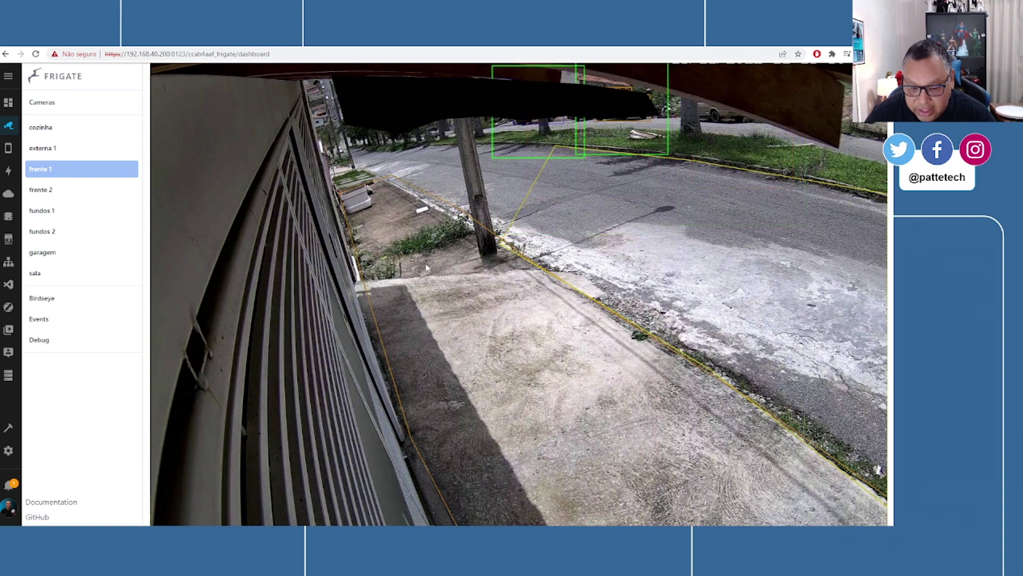
pyautogui.scroll(-4, 426, 267)
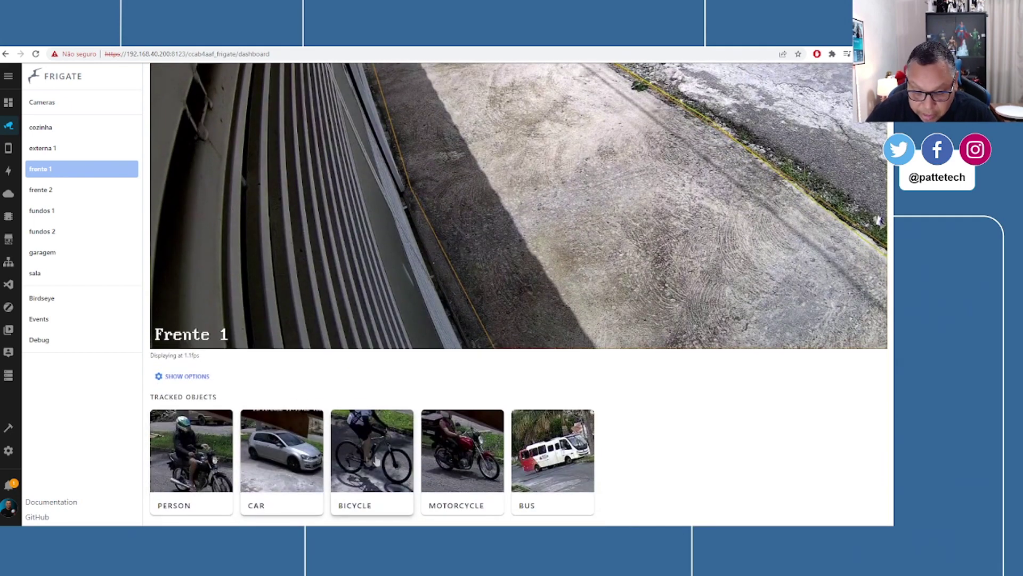
pyautogui.click(288, 472)
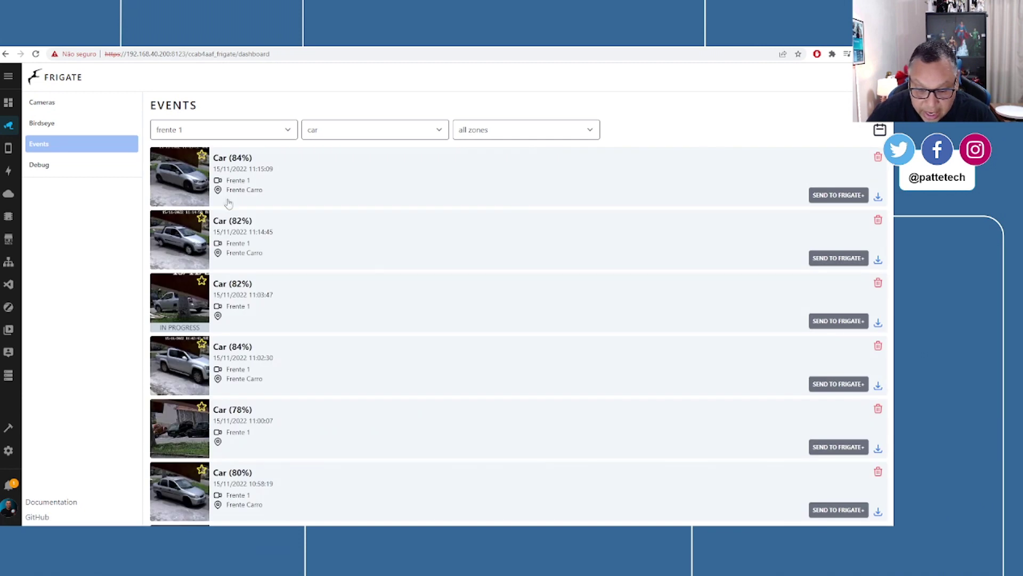
# Step: Find the frente 1 car event of 15/11/2022 10:37:39 and play its clip
pyautogui.scroll(-5, 227, 201)
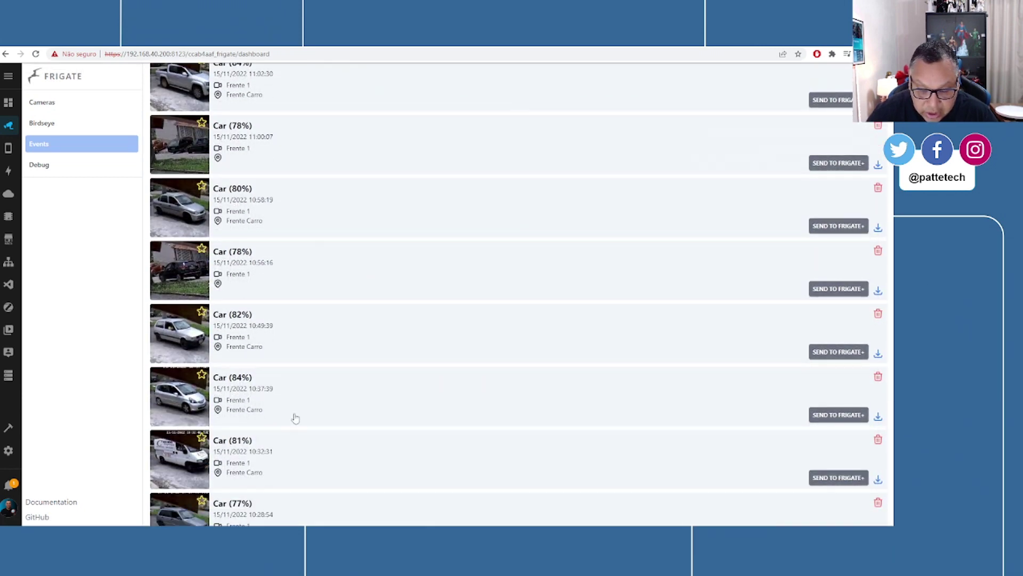
pyautogui.scroll(-3, 196, 419)
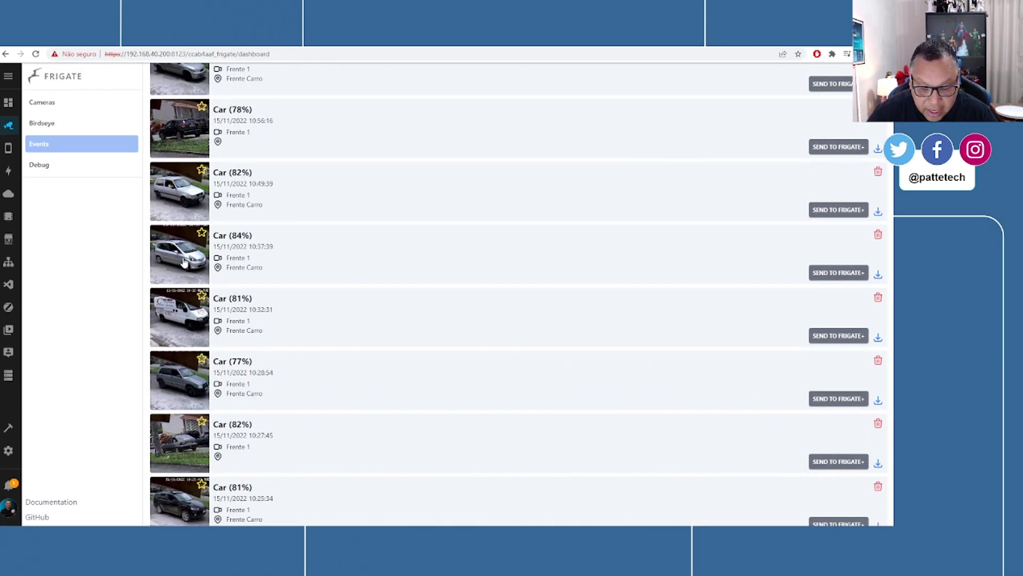
pyautogui.click(184, 262)
pyautogui.scroll(-3, 544, 292)
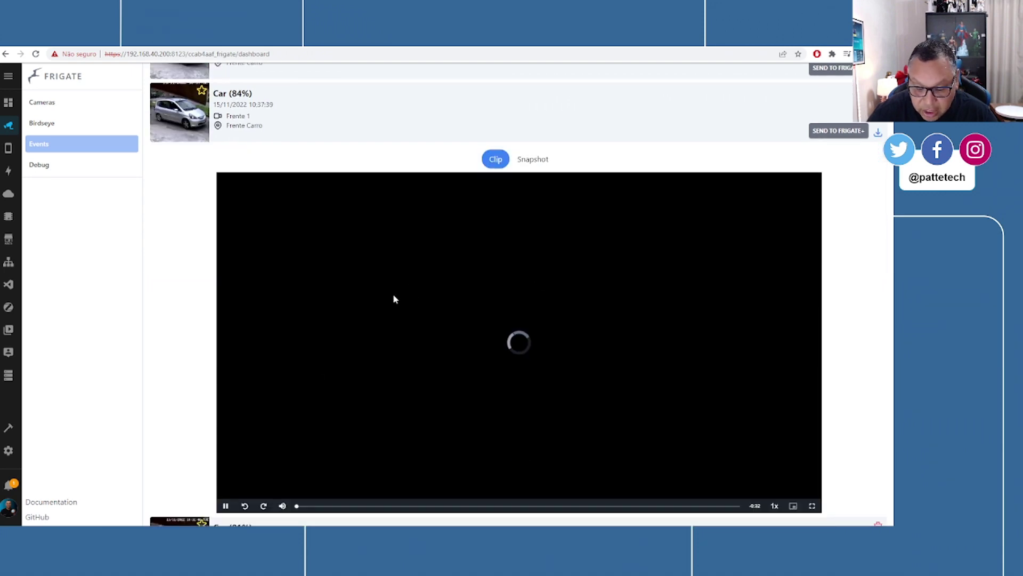
pyautogui.scroll(-1, 394, 297)
pyautogui.scroll(-1, 435, 252)
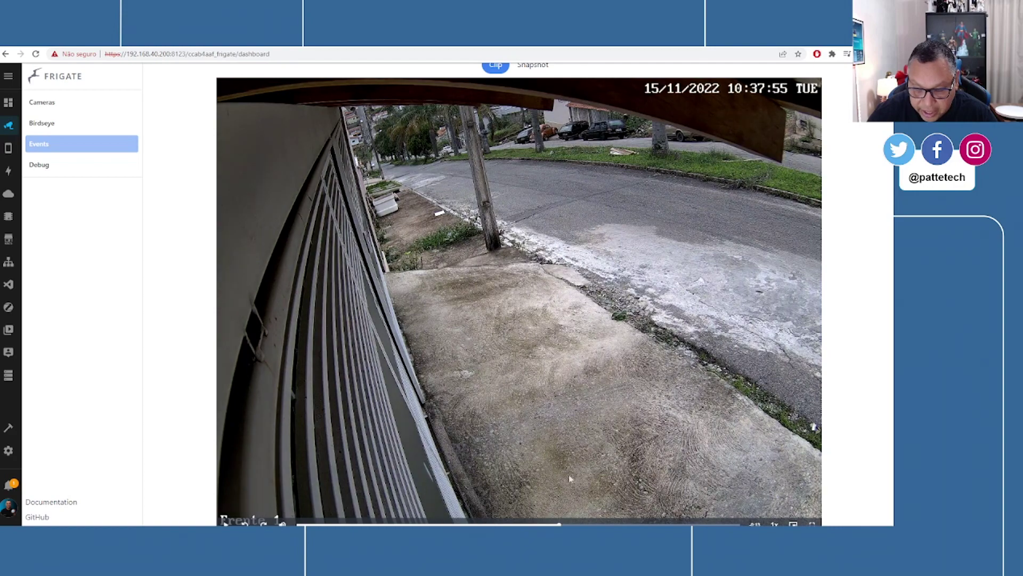
# Step: Display the snapshot of the 10:37:39 car event instead of its clip
pyautogui.scroll(4, 604, 205)
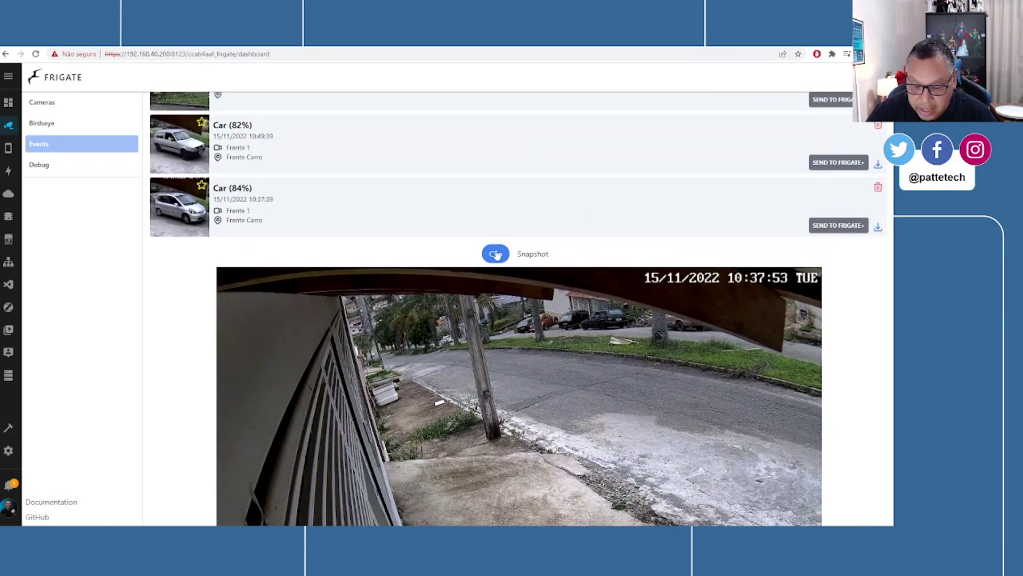
pyautogui.click(533, 256)
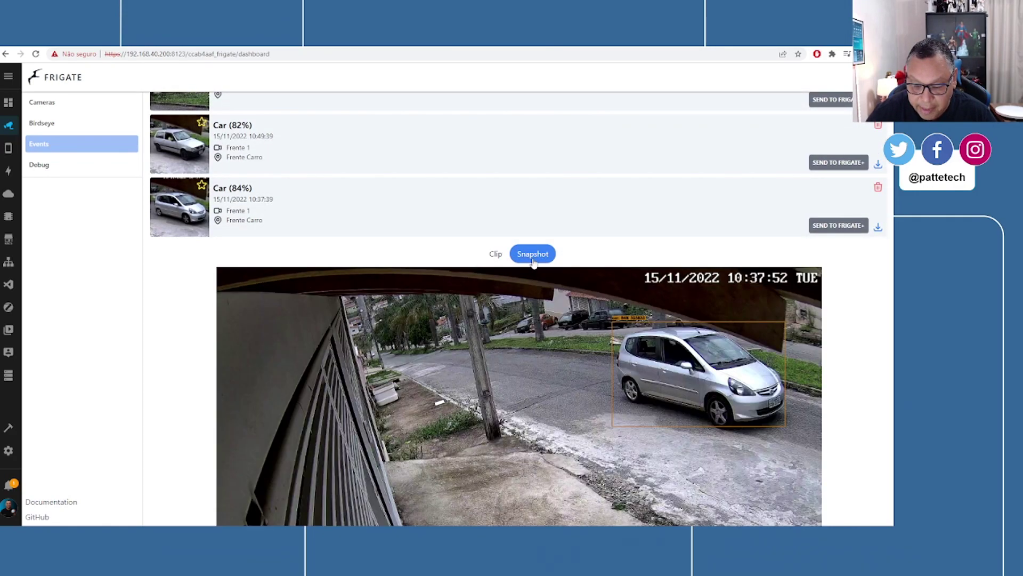
pyautogui.scroll(-5, 533, 260)
pyautogui.scroll(1, 533, 260)
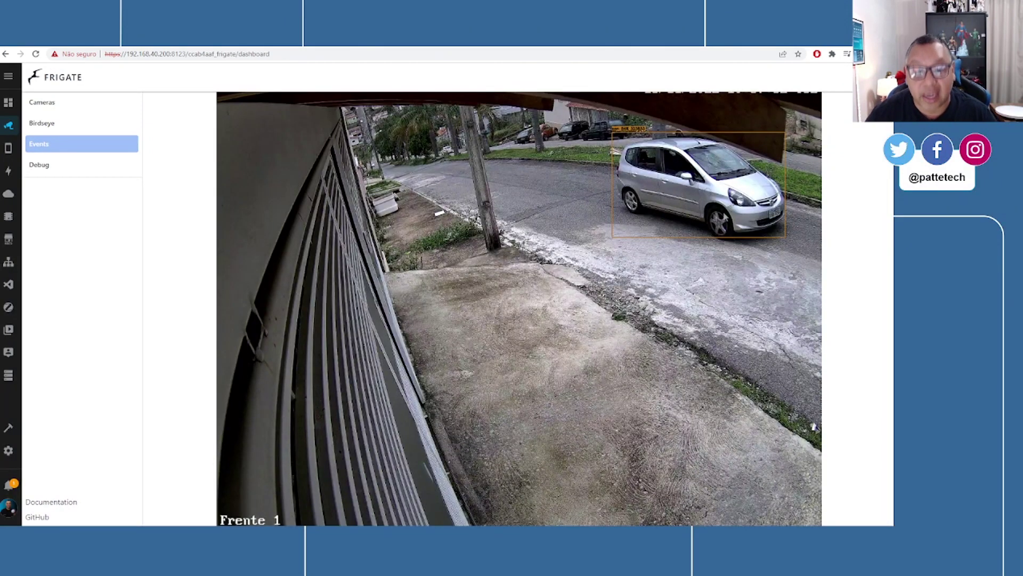
# Step: Open the car snapshot in a new tab, enlarge it to inspect the licence plate, and return to the start of the events list
pyautogui.rightClick(660, 212)
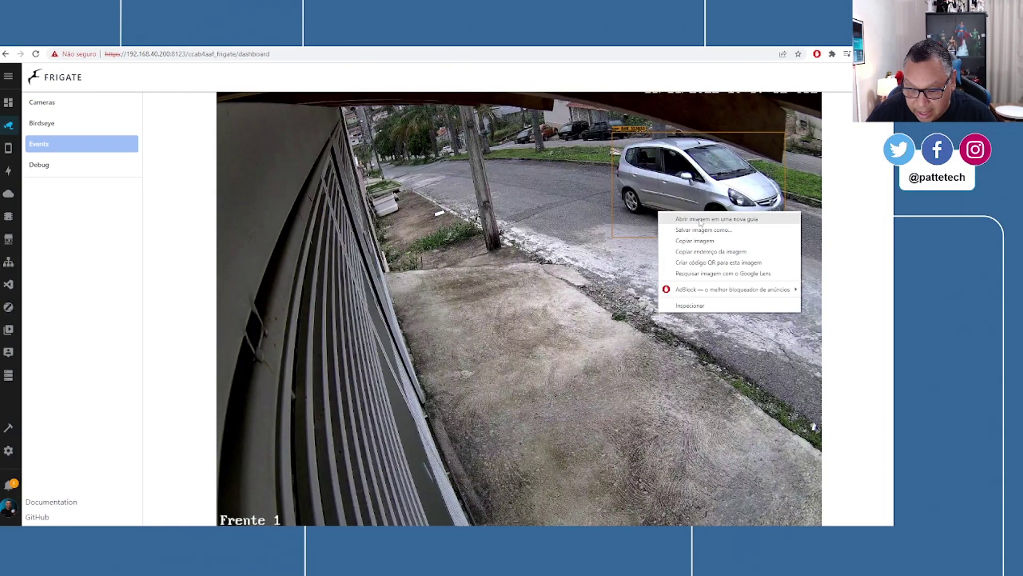
pyautogui.click(701, 220)
pyautogui.hotkey('ctrl', '+')
pyautogui.hotkey('ctrl', '+')
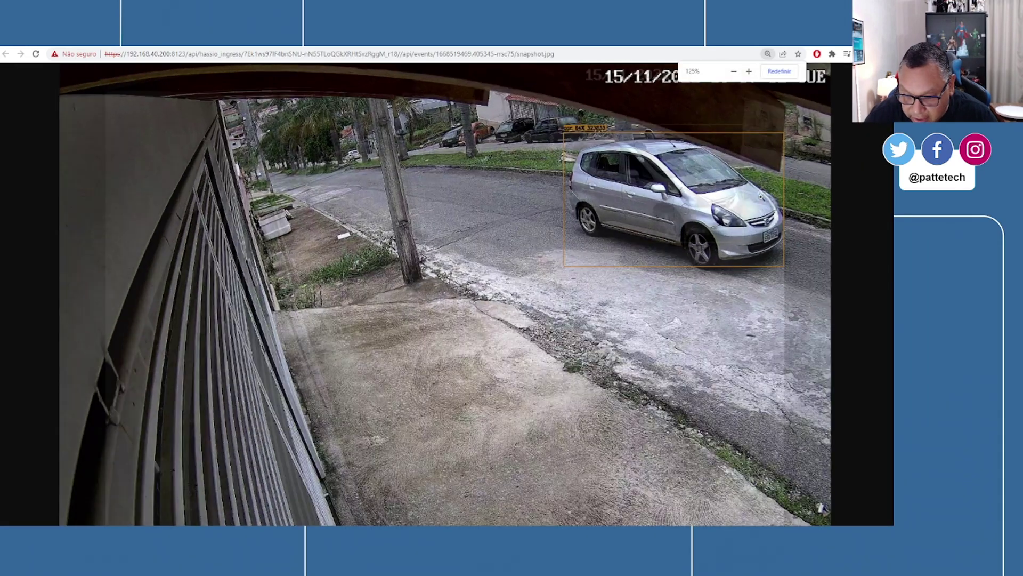
pyautogui.hotkey('ctrl', '+')
pyautogui.hotkey('ctrl', '+')
pyautogui.click(769, 522)
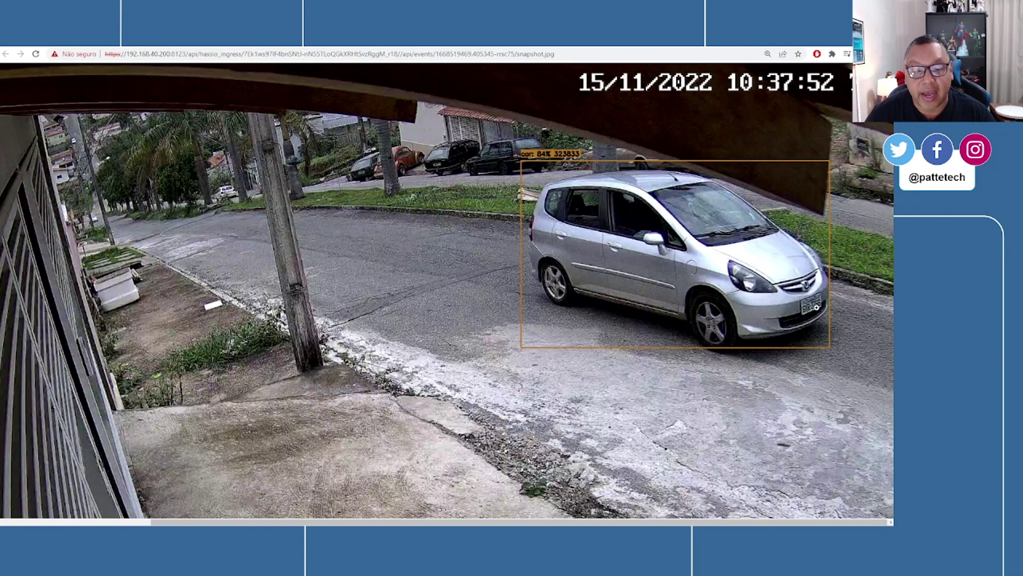
pyautogui.hotkey('alt', 'Left')
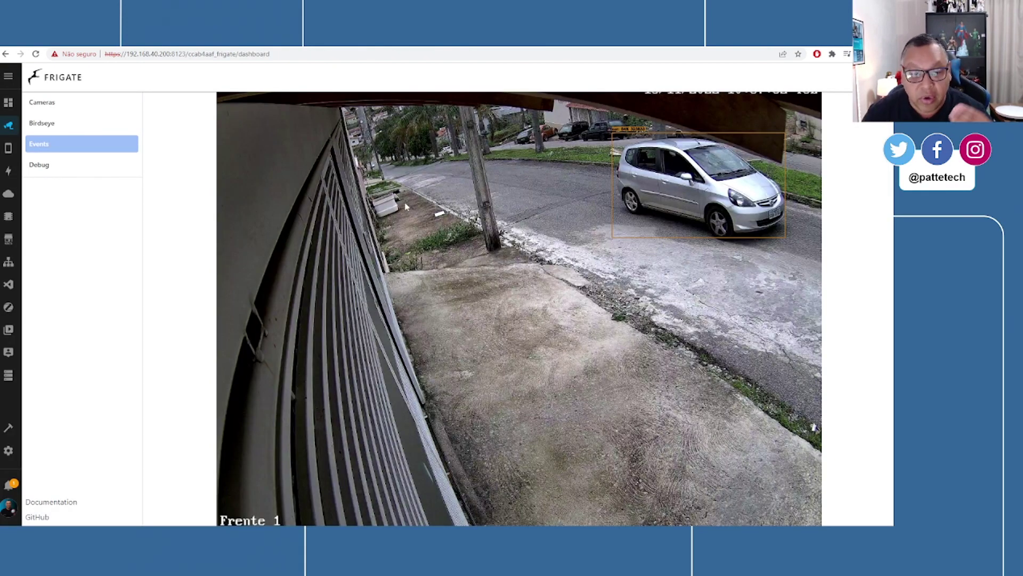
pyautogui.scroll(2, 506, 255)
pyautogui.scroll(10, 358, 160)
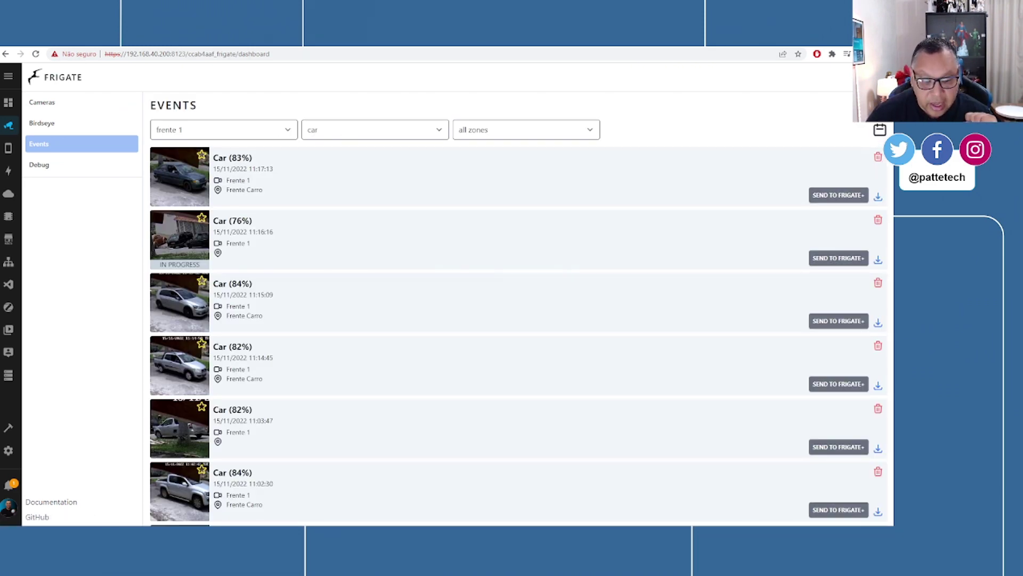
# Step: Switch to the HASS-plate-recognizer repository on GitHub and open its custom_components/platerecognizer folder
pyautogui.hotkey('ctrl', 'Tab')
pyautogui.scroll(-1, 484, 213)
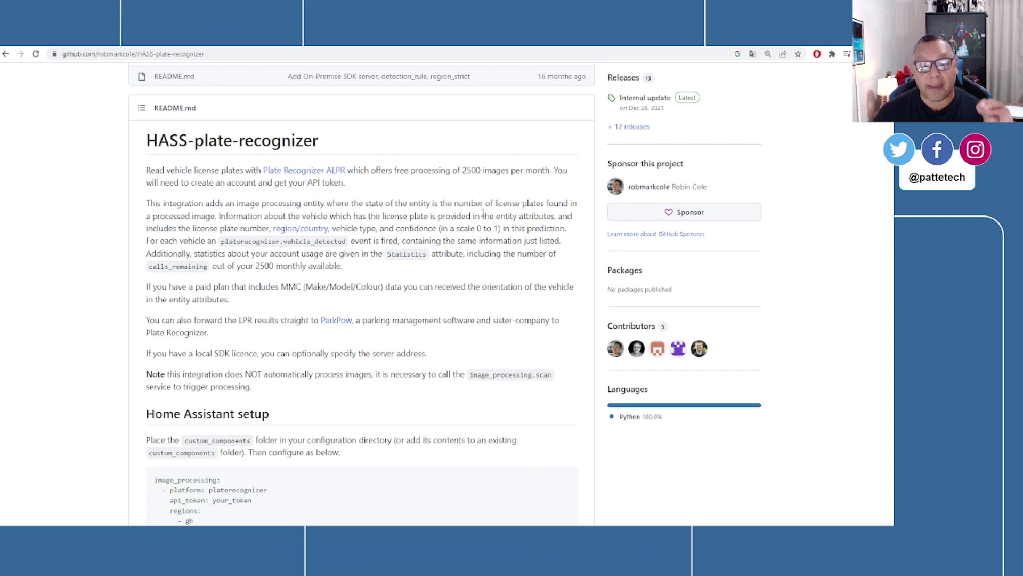
pyautogui.scroll(4, 384, 187)
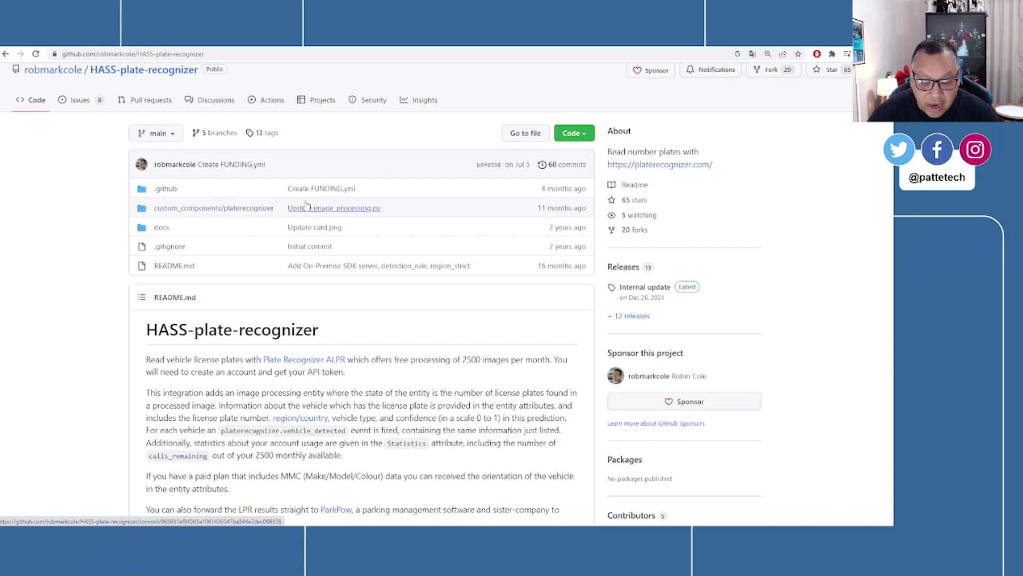
pyautogui.click(233, 209)
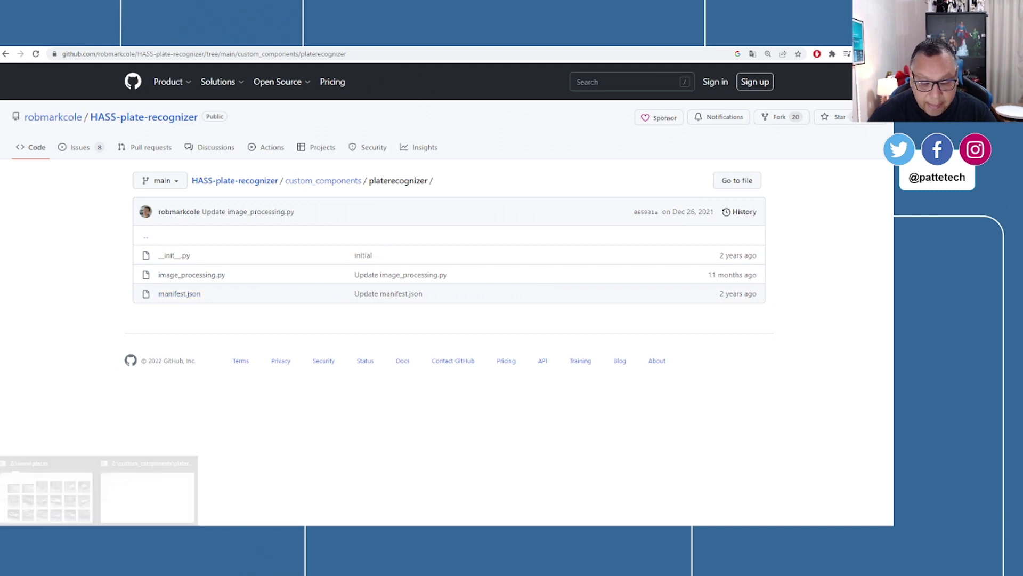
# Step: Switch to File Explorer and open the custom_components/platerecognizer folder in the Home Assistant config share
pyautogui.click(114, 498)
pyautogui.click(170, 106)
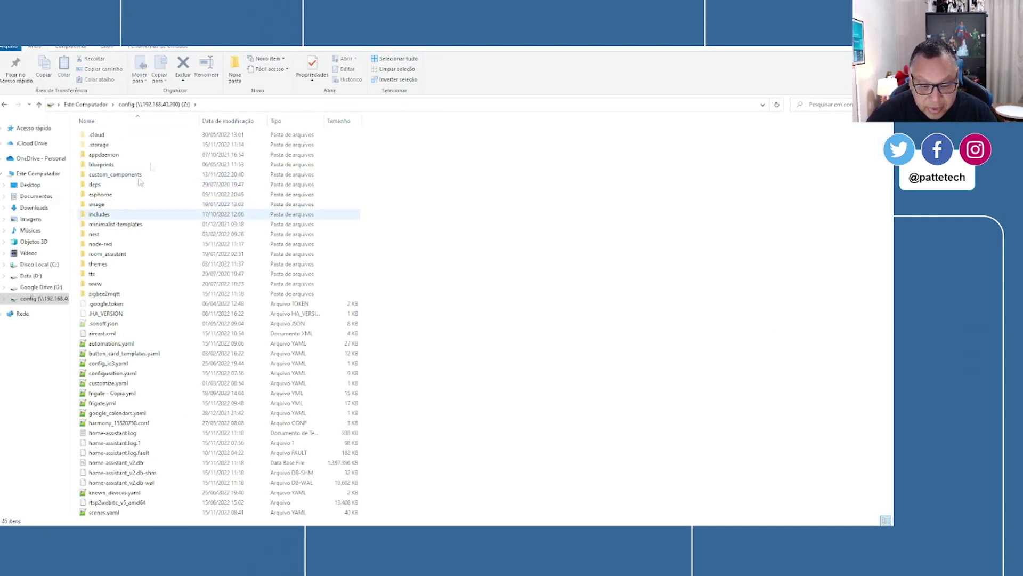
pyautogui.doubleClick(111, 178)
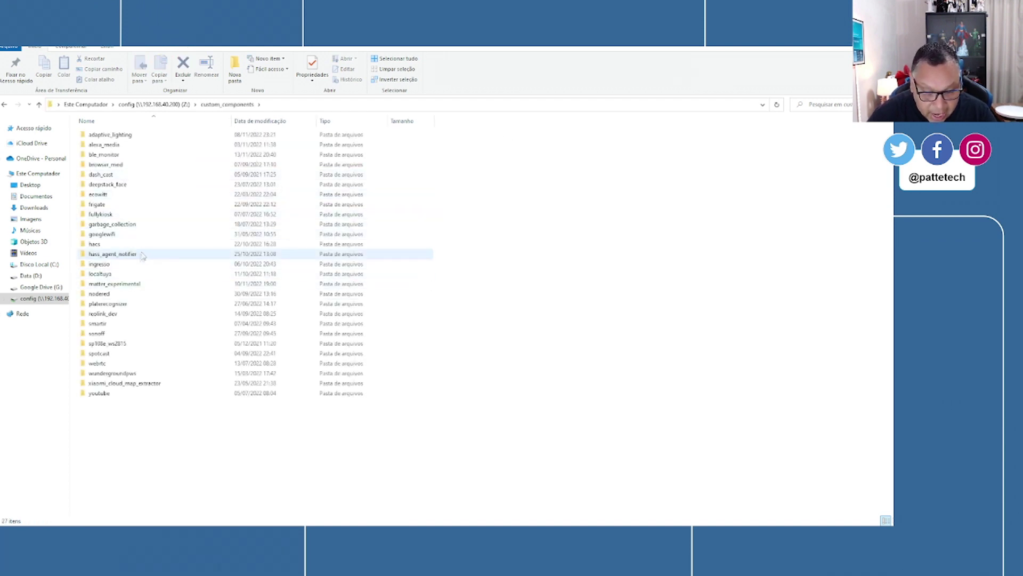
pyautogui.click(110, 304)
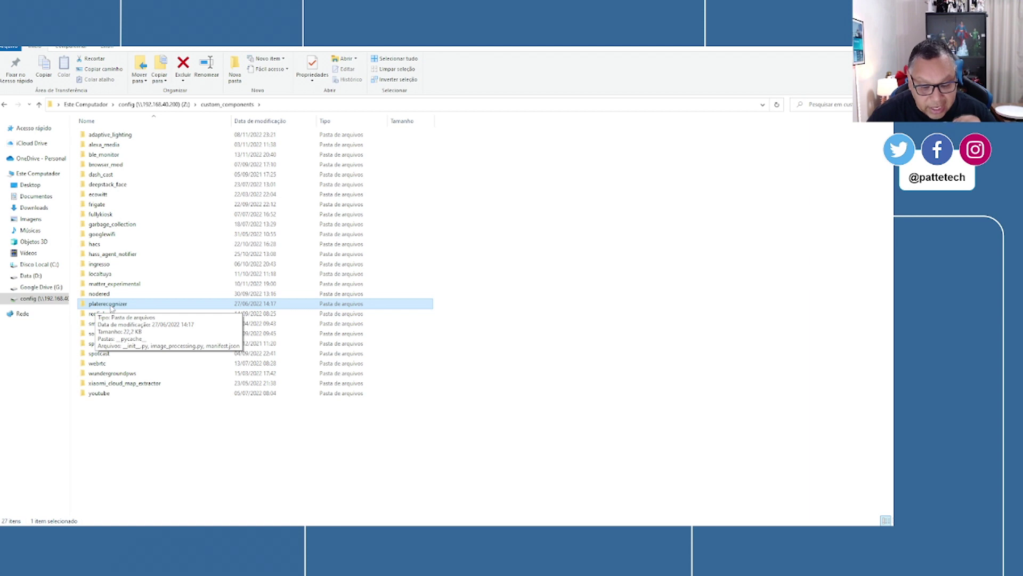
pyautogui.doubleClick(109, 304)
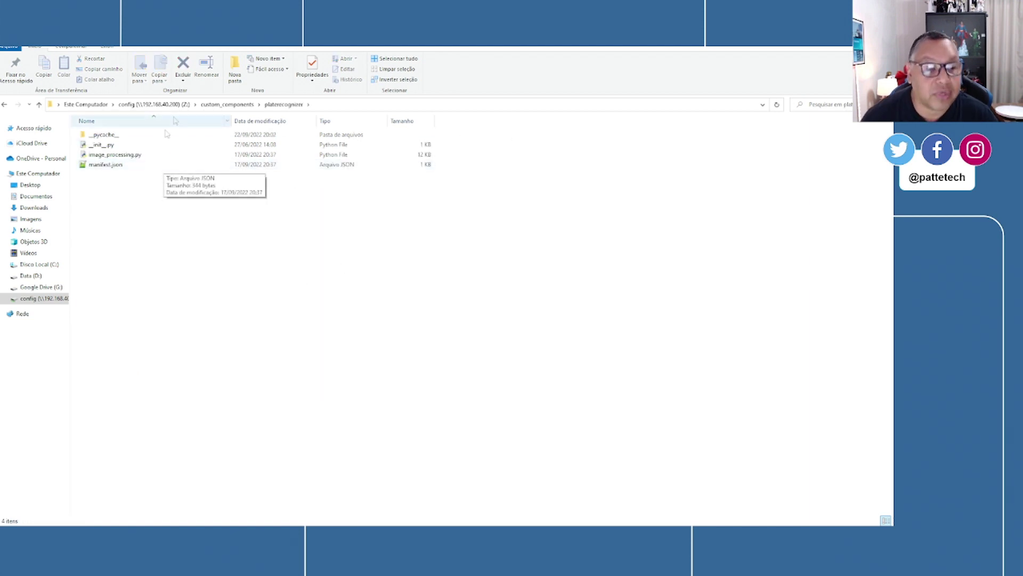
# Step: Switch back to Home Assistant in the browser and display the restart options of the system's Hardware page
pyautogui.hotkey('alt', 'Tab')
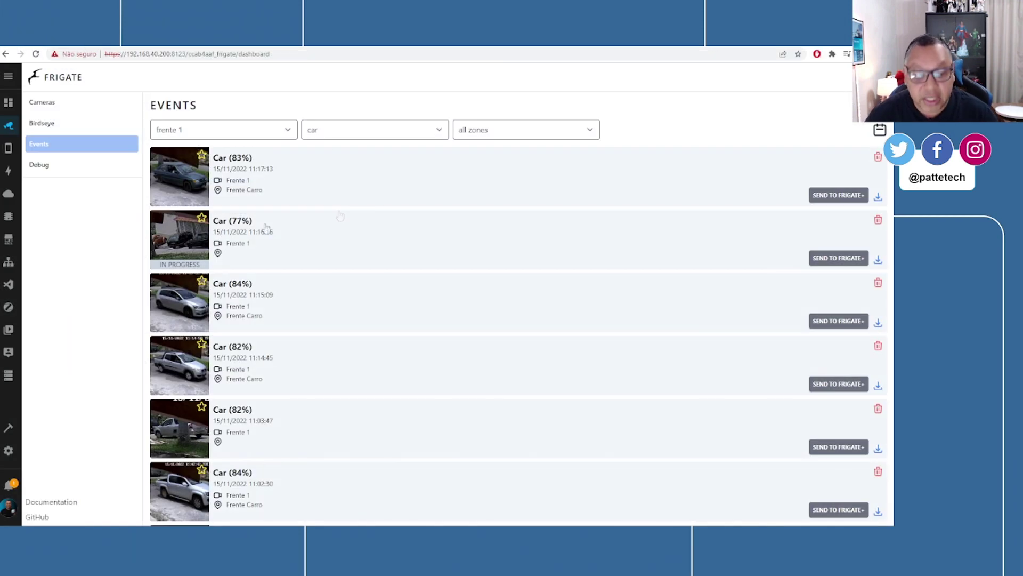
pyautogui.click(8, 450)
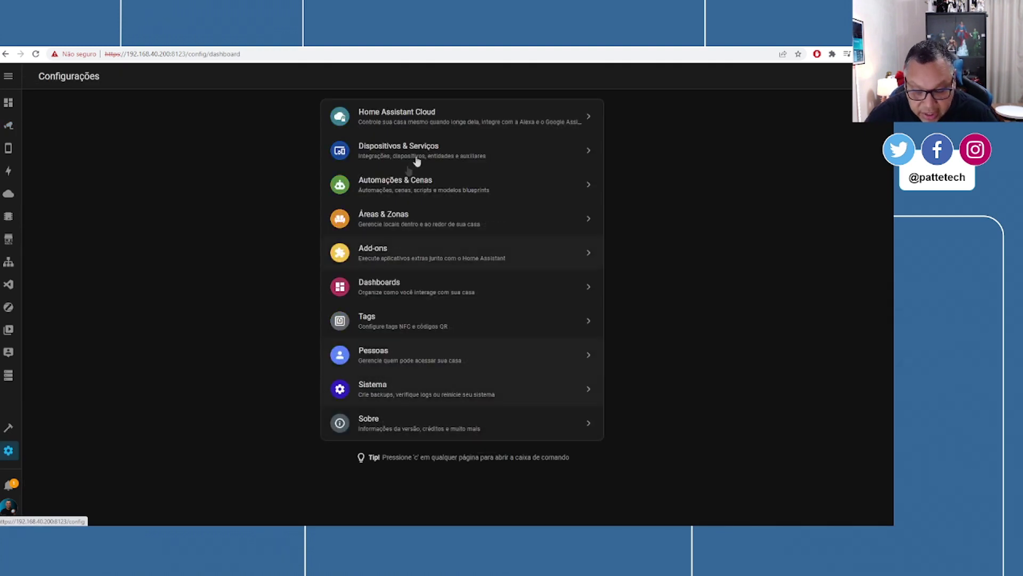
pyautogui.click(379, 400)
pyautogui.click(396, 398)
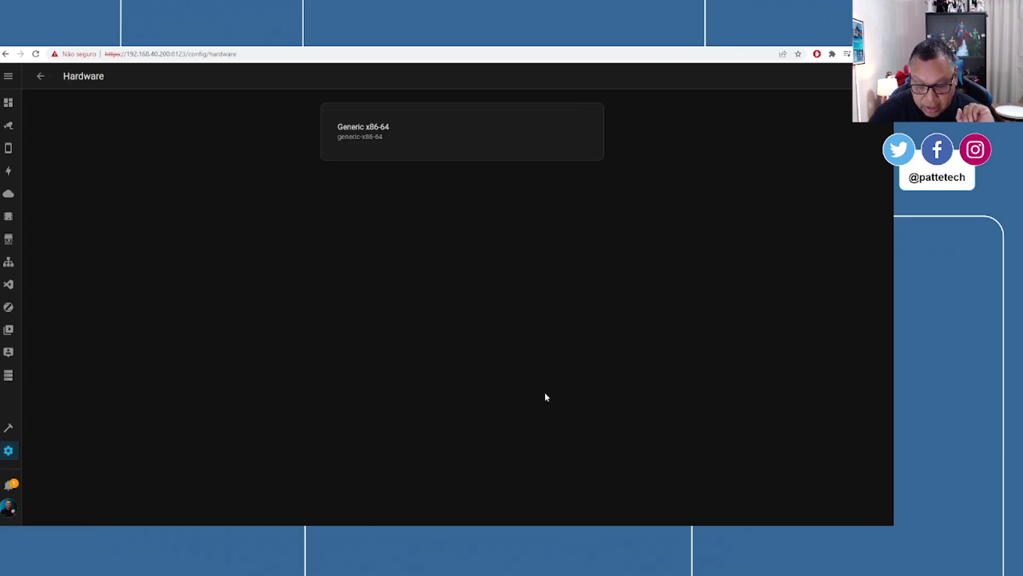
pyautogui.click(880, 76)
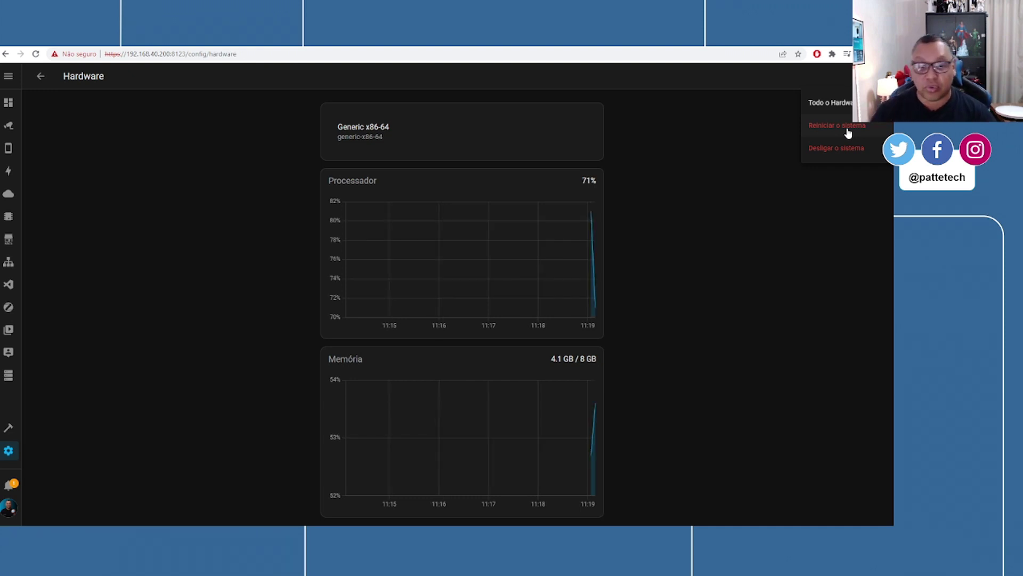
# Step: Return to the HASS-plate-recognizer README, and examine the free Snapshot plan and its lookup allowance in the Plate Recognizer website's pricing
pyautogui.click(3, 432)
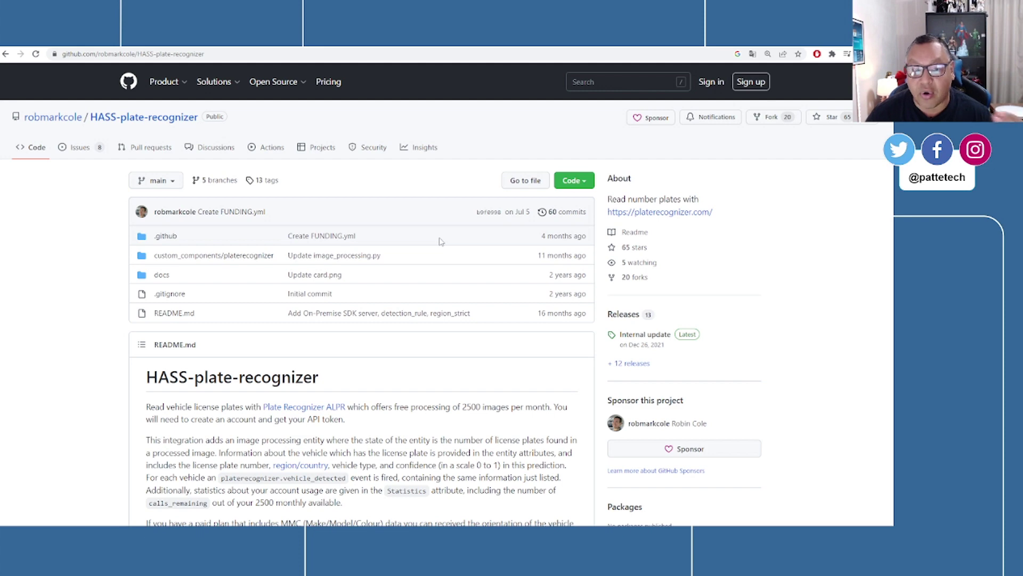
pyautogui.scroll(-5, 374, 250)
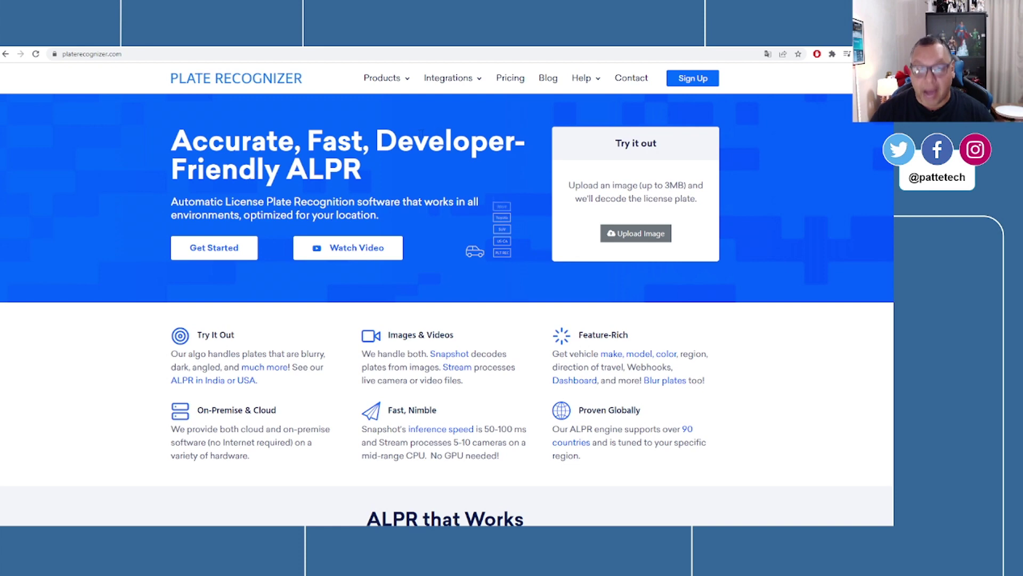
pyautogui.click(509, 81)
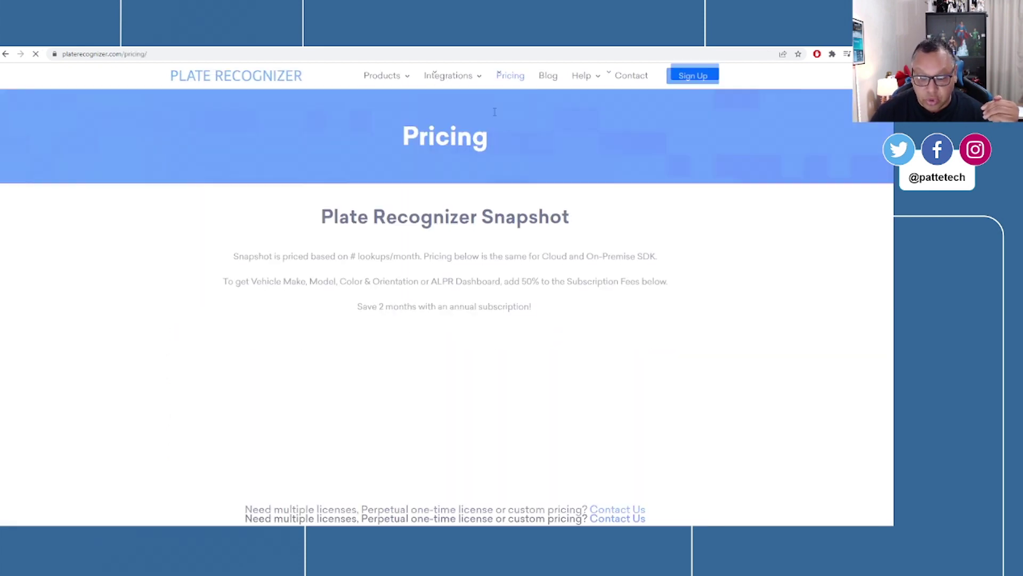
pyautogui.scroll(-3, 106, 250)
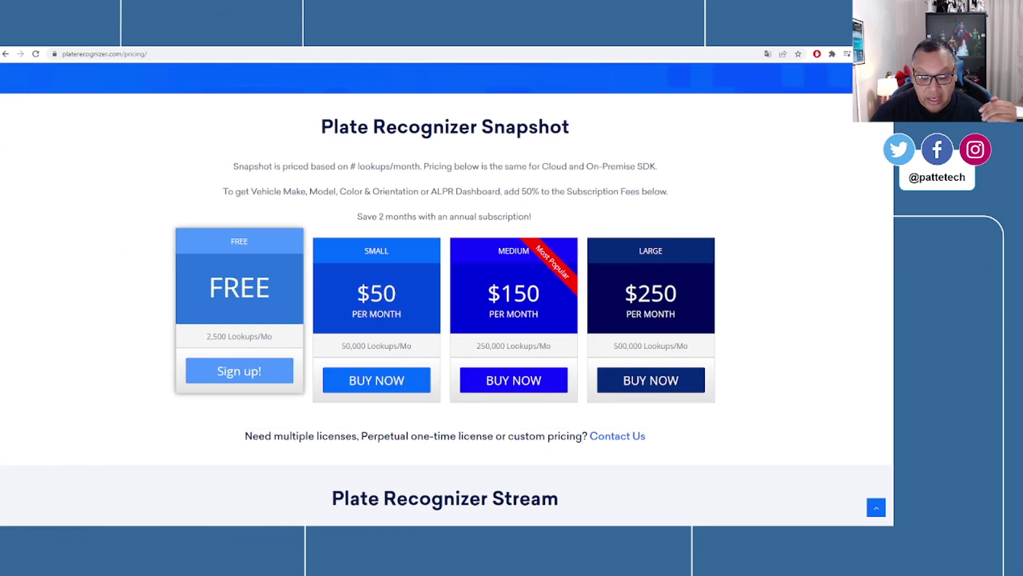
pyautogui.doubleClick(239, 287)
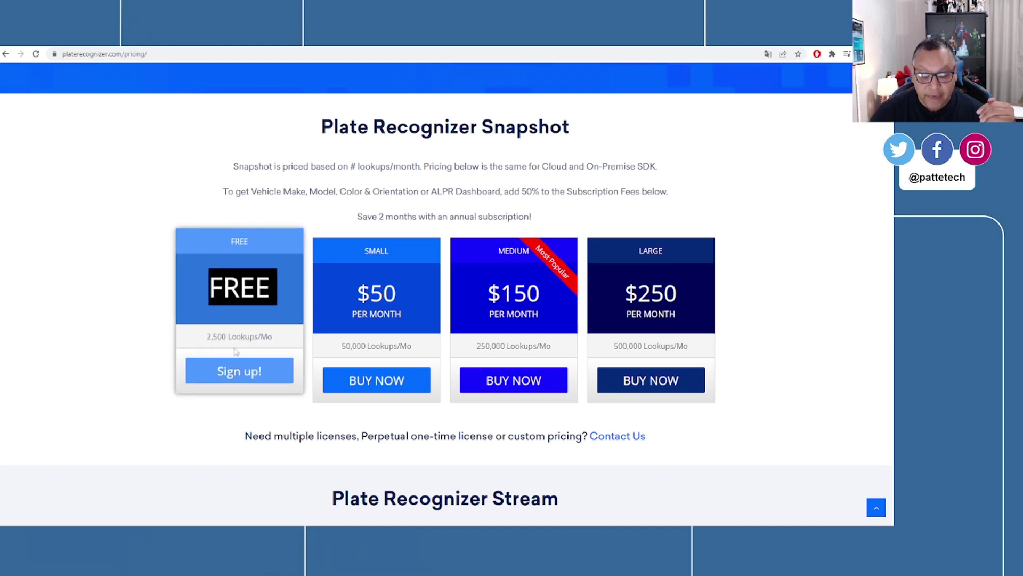
pyautogui.doubleClick(217, 335)
pyautogui.tripleClick(217, 336)
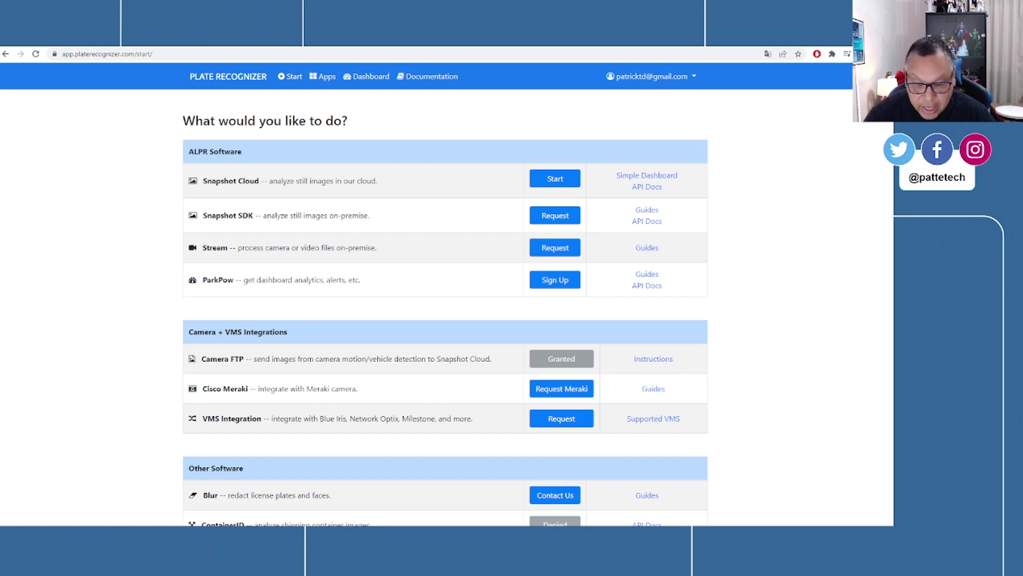
# Step: View the Snapshot Cloud page holding the account's API token, and review the configuration variables in the HASS-plate-recognizer README
pyautogui.click(335, 80)
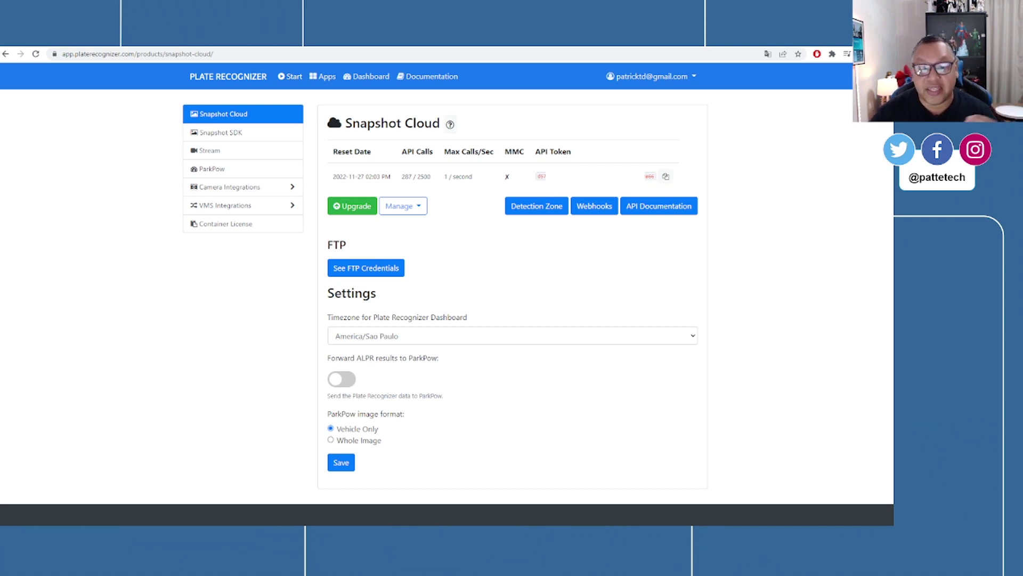
pyautogui.hotkey('ctrl', 'Tab')
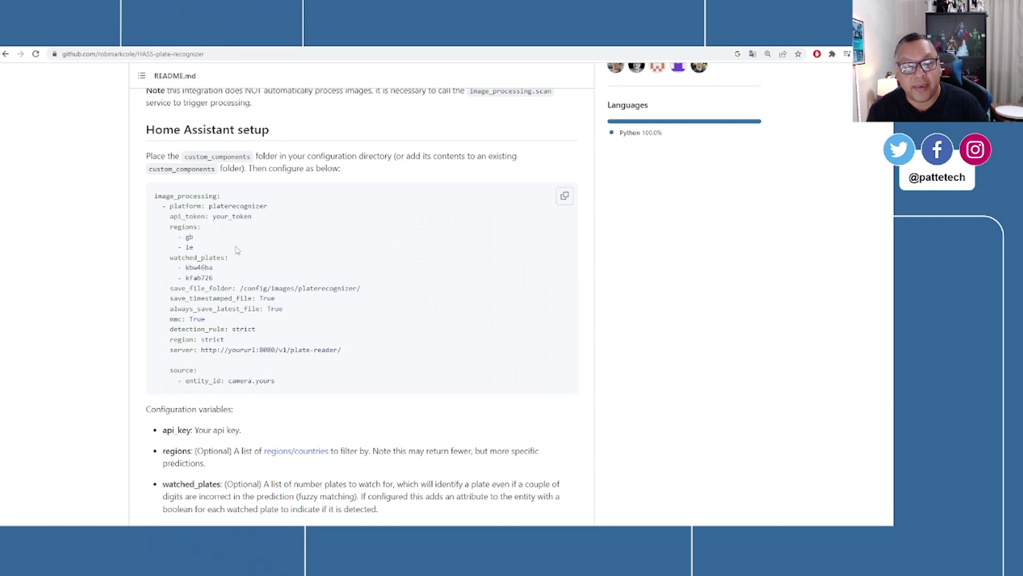
pyautogui.scroll(-4, 237, 250)
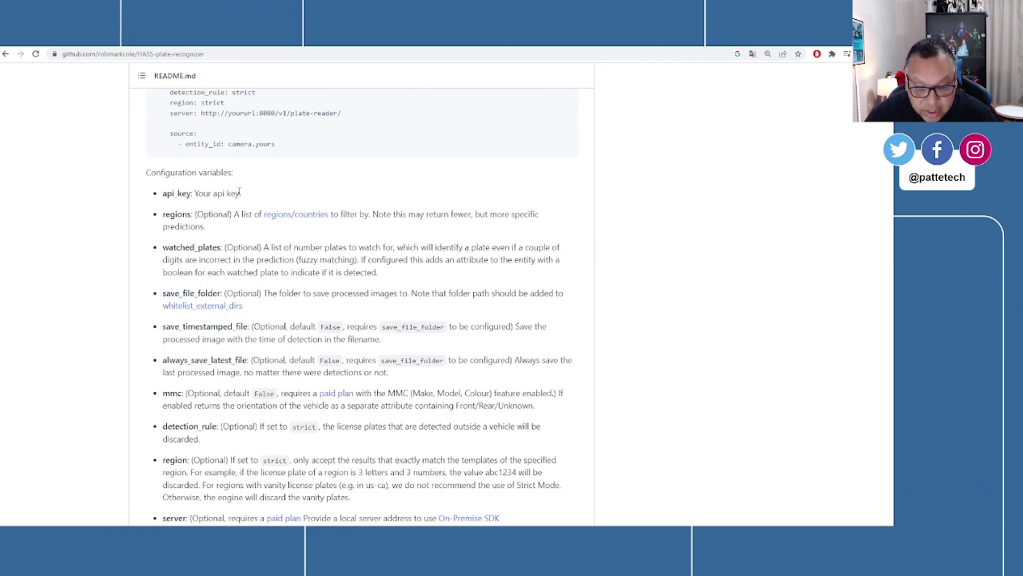
# Step: Return to configuration.yaml and add a "platform: platerecognizer" entry under the "### Reconhecimento de Placas" comment in the image_processing section
pyautogui.scroll(4, 267, 258)
pyautogui.click(565, 195)
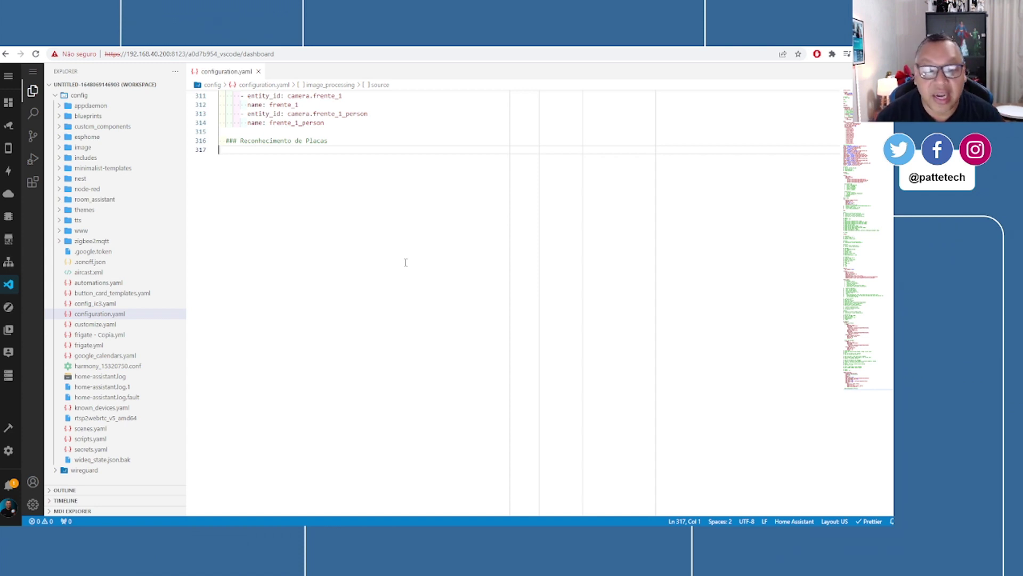
pyautogui.write('-')
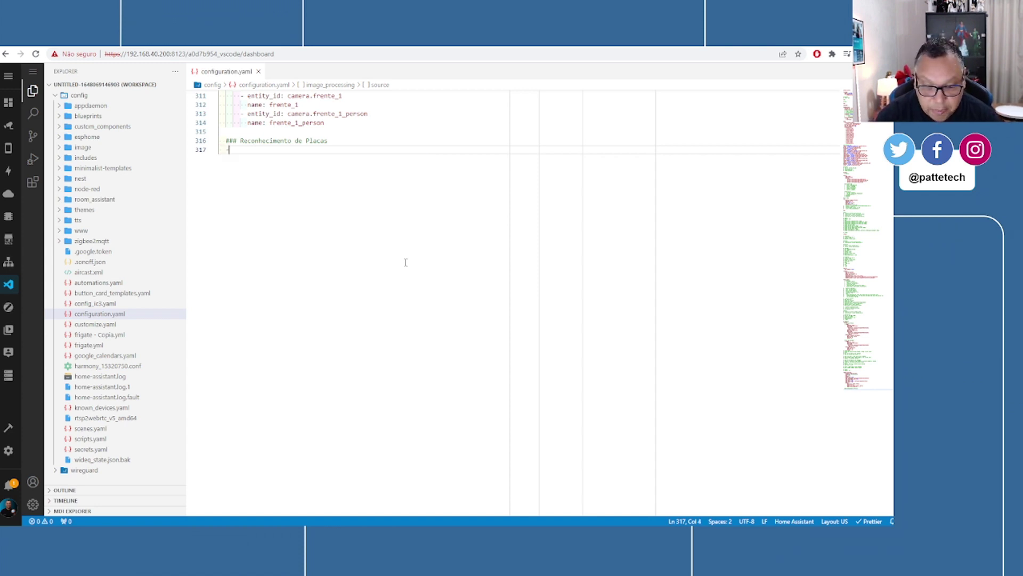
pyautogui.write(' platform:')
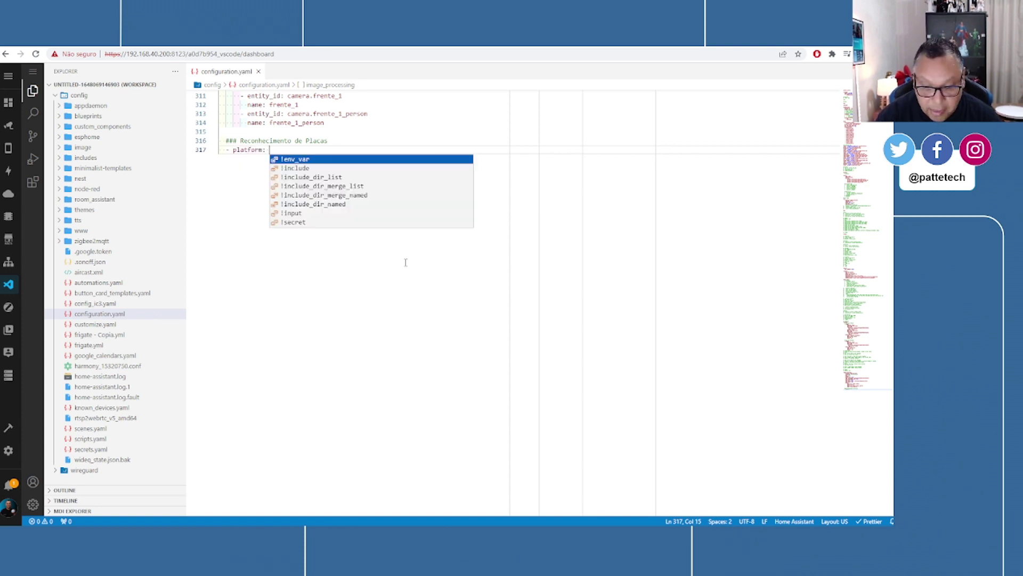
pyautogui.press('Return')
pyautogui.write('plat')
pyautogui.write('ereco')
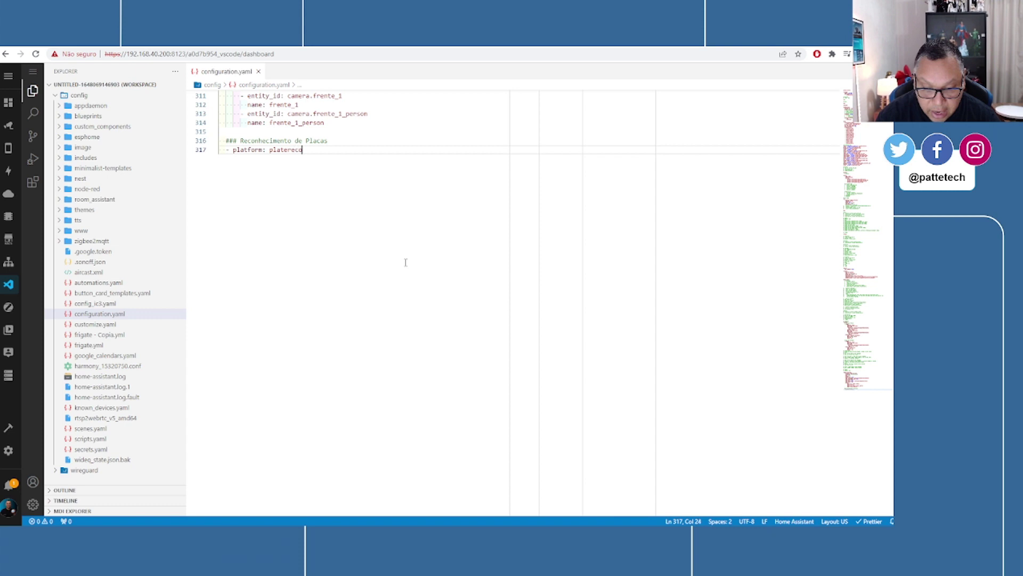
pyautogui.write('ngnizer')
pyautogui.press('Return')
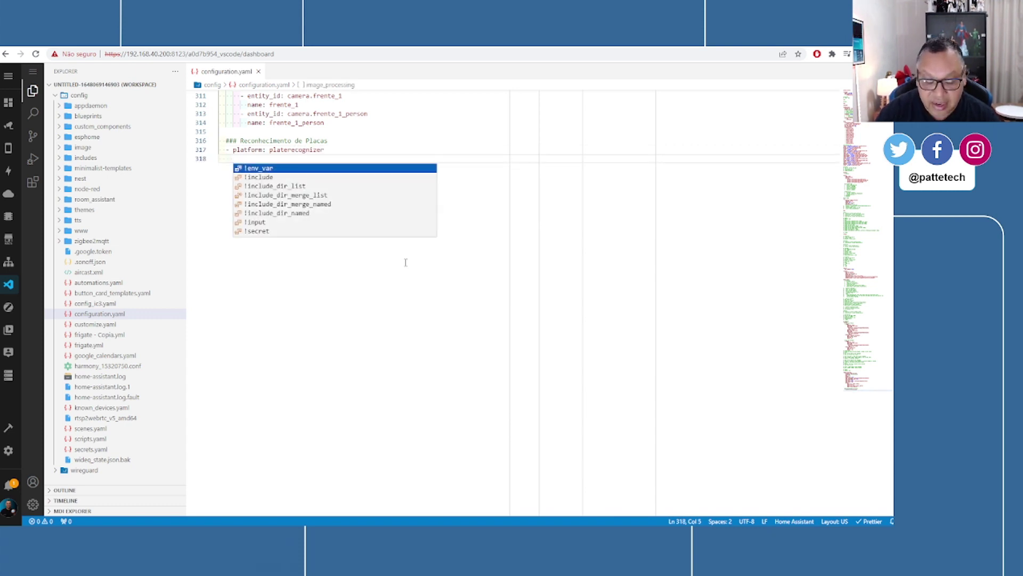
pyautogui.press('Escape')
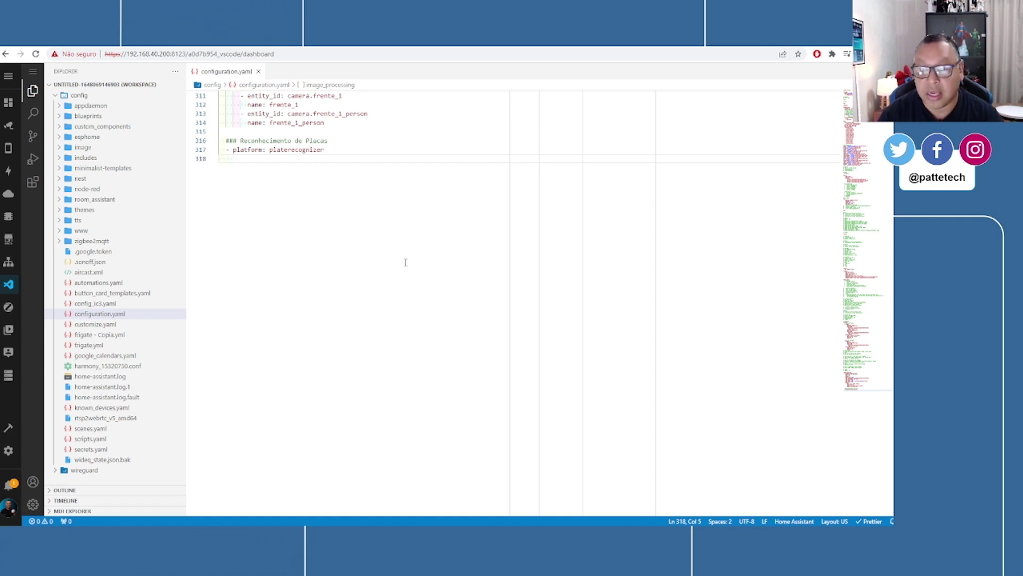
# Step: Add an api_token line to the platerecognizer entry that references "!secret platerecognizer"
pyautogui.write('ap')
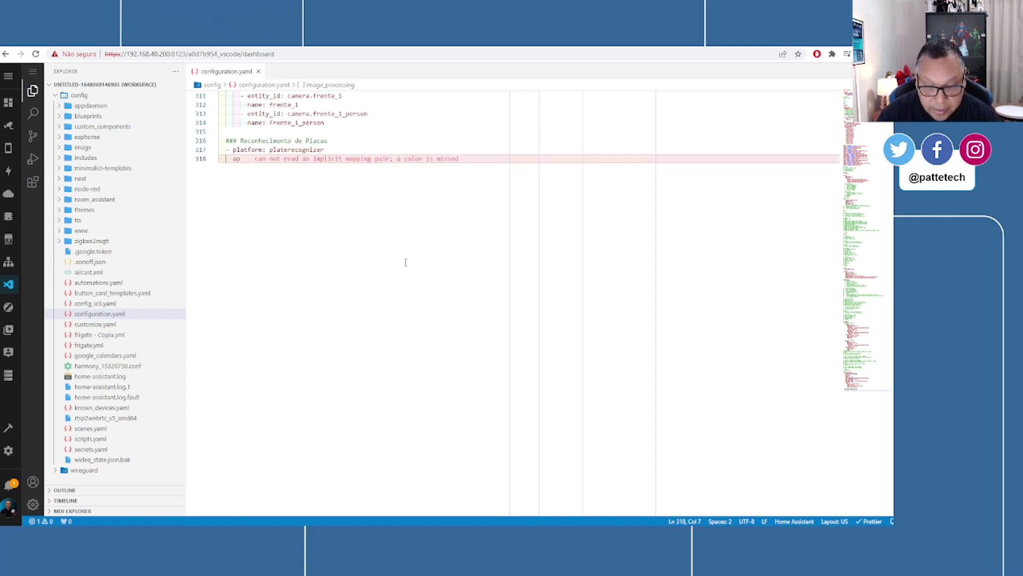
pyautogui.write('i_toke')
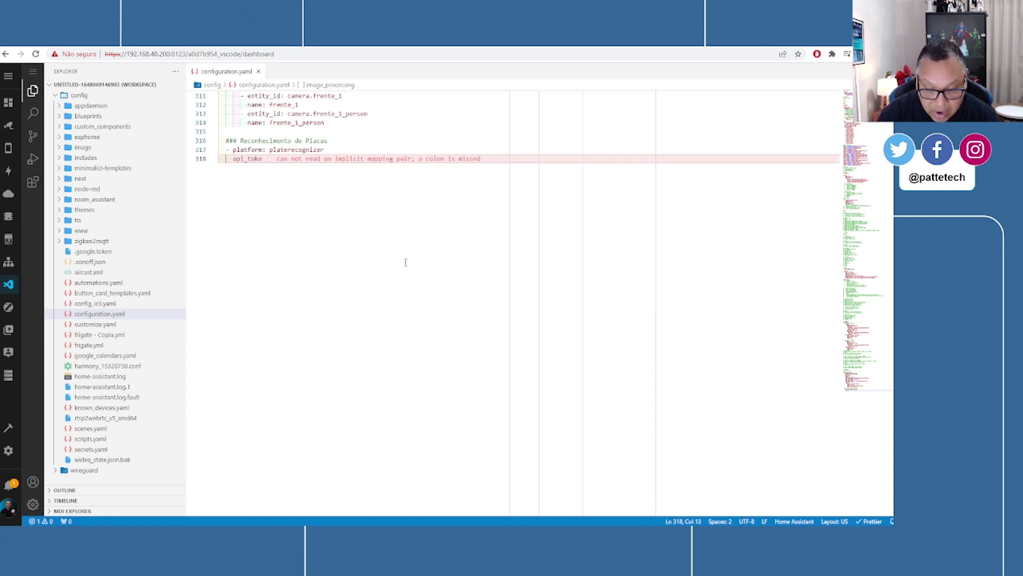
pyautogui.write('n: ')
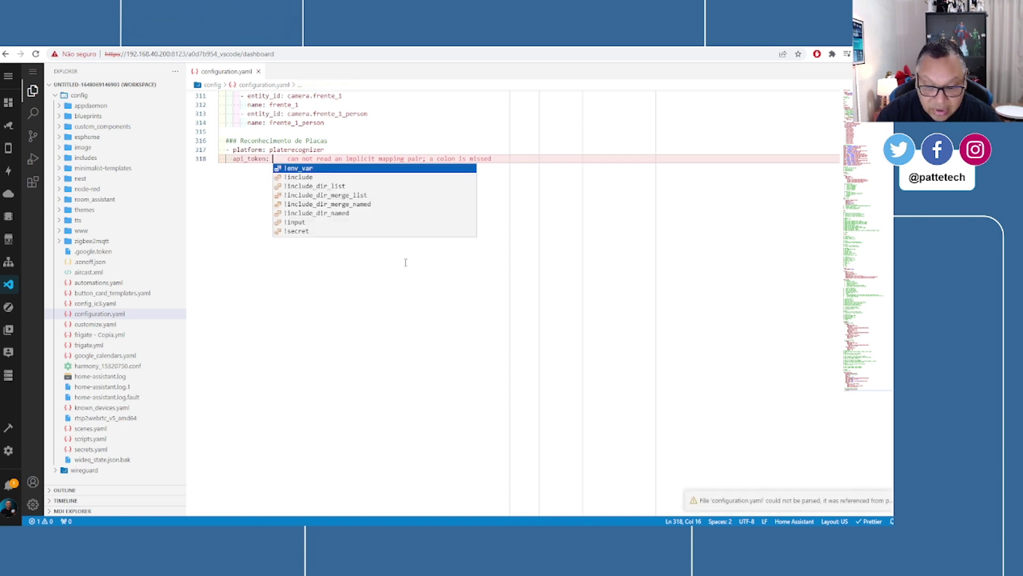
pyautogui.write('!secret')
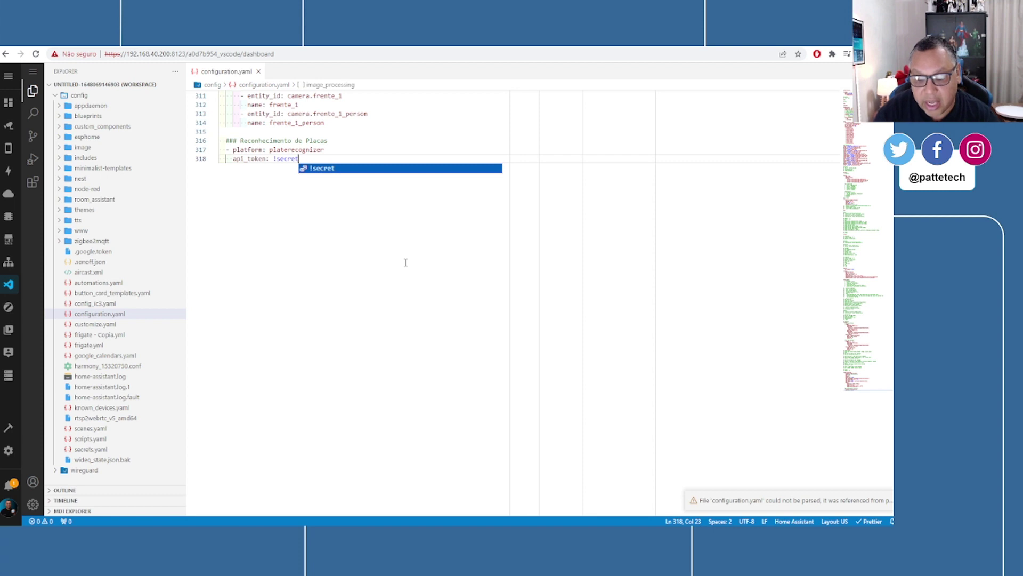
pyautogui.write(' platerecognizer')
pyautogui.press('Return')
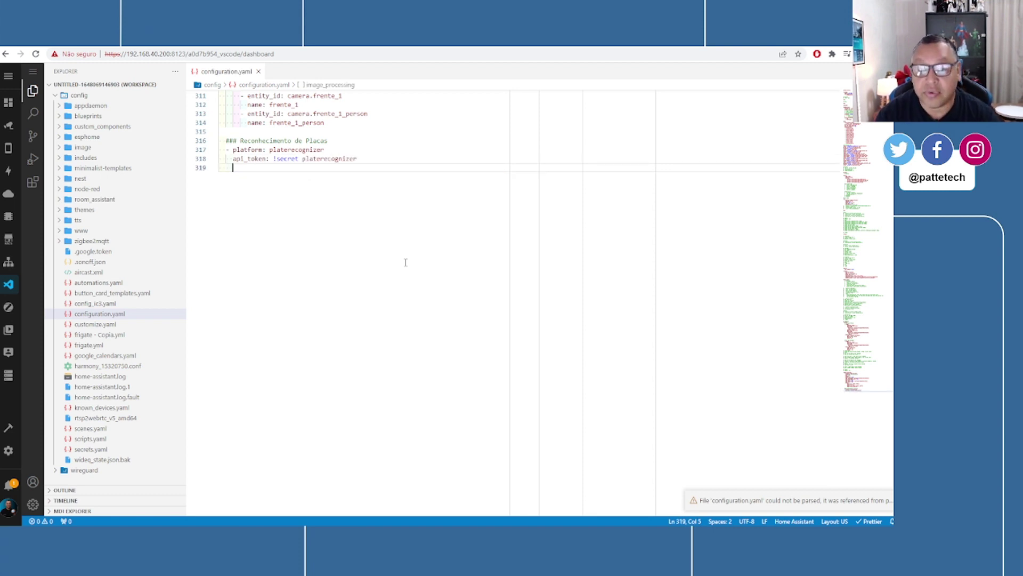
# Step: Add a regions list to the platerecognizer entry with "br" as its item
pyautogui.write('regi')
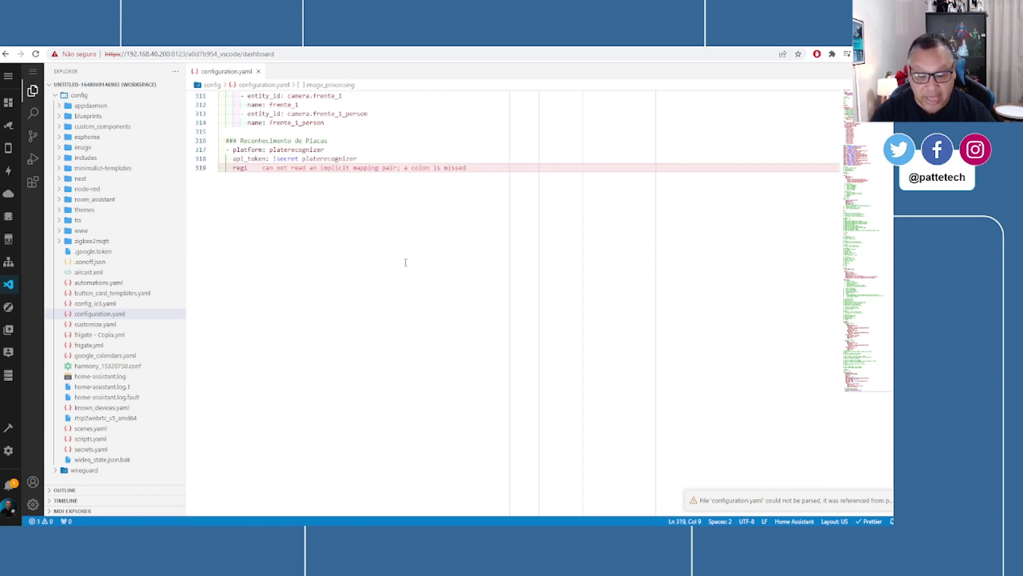
pyautogui.write('son:')
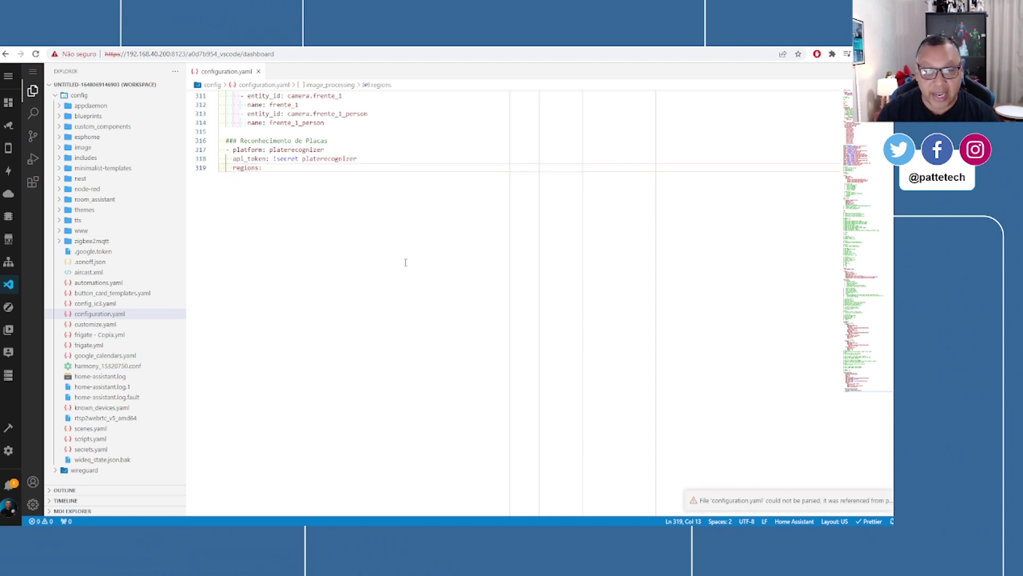
pyautogui.press('Return')
pyautogui.write('- ')
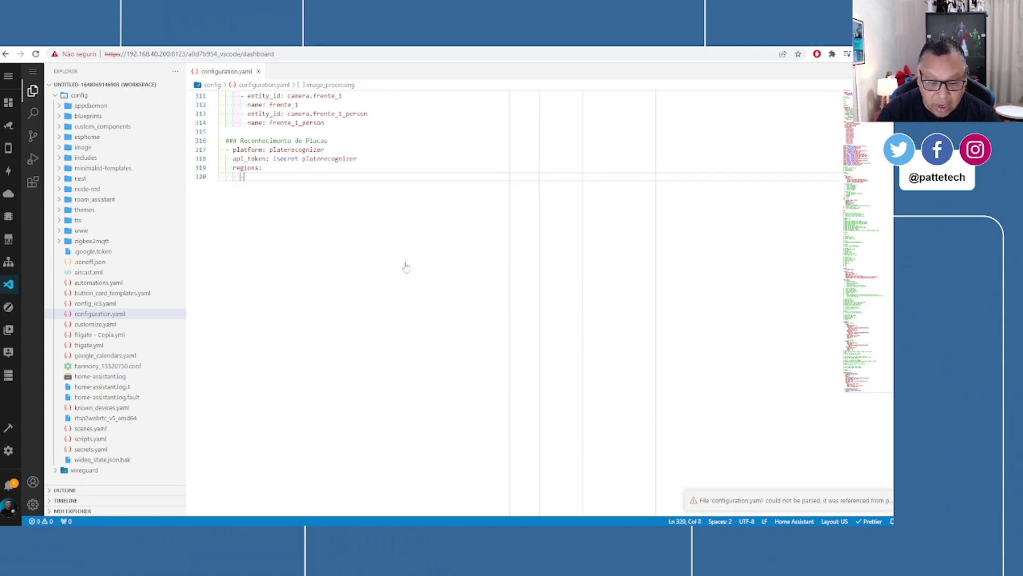
pyautogui.write('br')
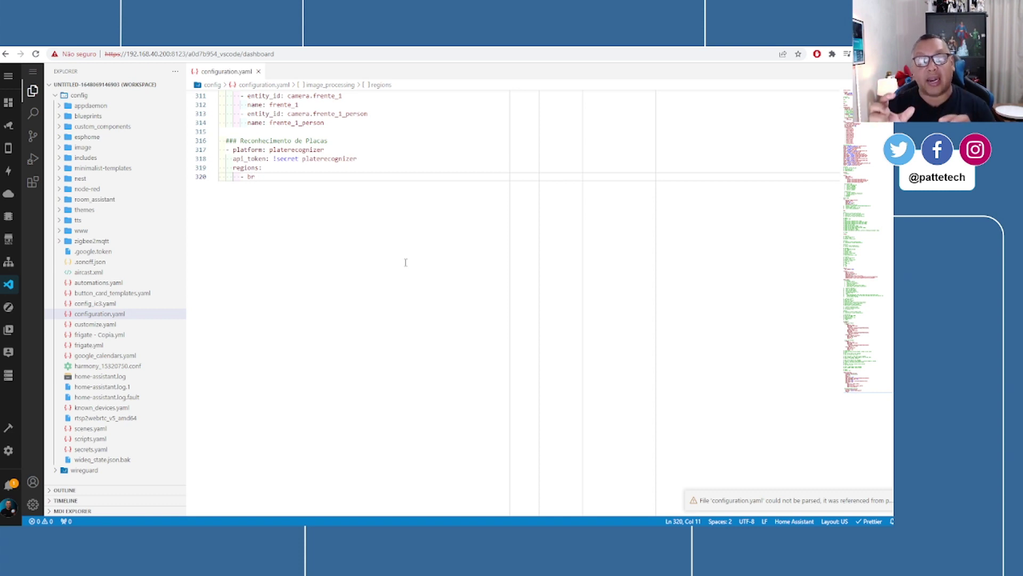
# Step: Add a watched_plates list to the platerecognizer entry with the sample plate "aaa1a11"
pyautogui.press('Return')
pyautogui.write('watched')
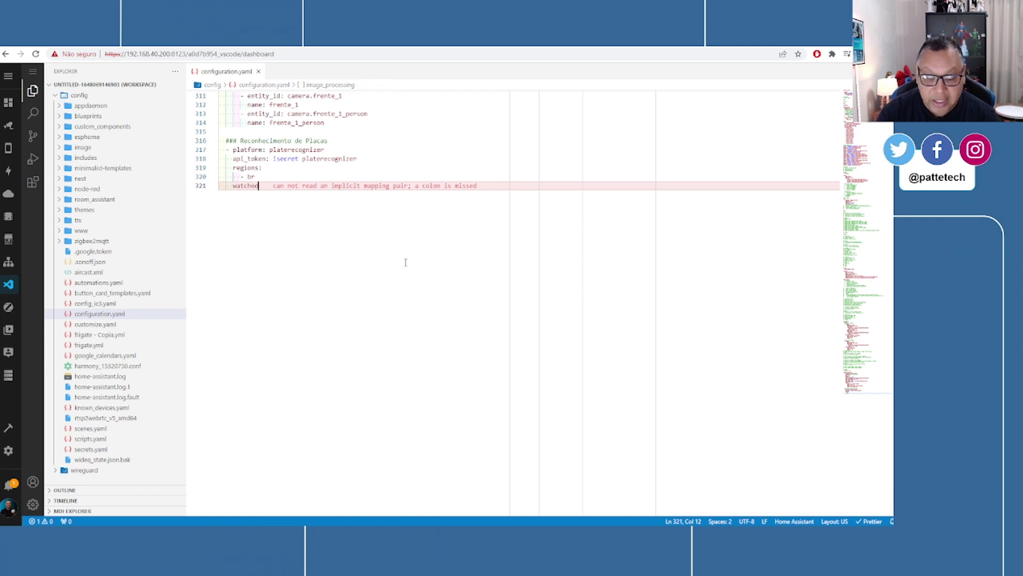
pyautogui.write('_')
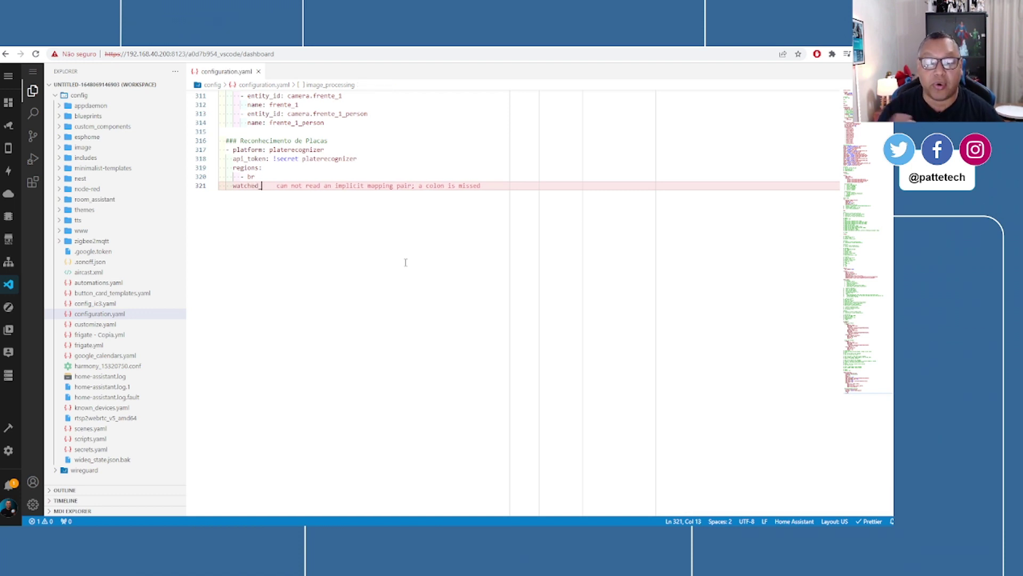
pyautogui.write('plates')
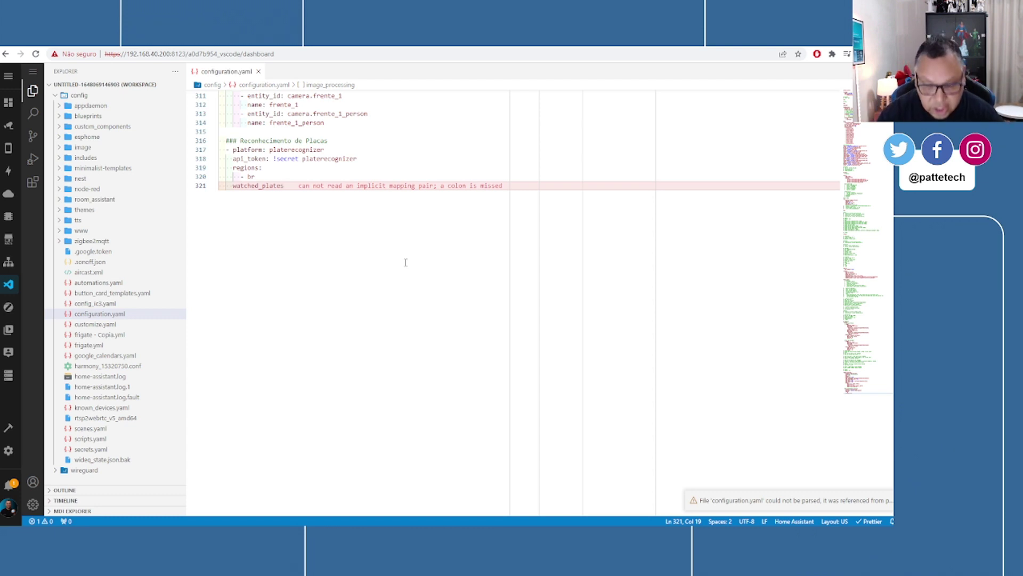
pyautogui.write(':')
pyautogui.press('Return')
pyautogui.write('-')
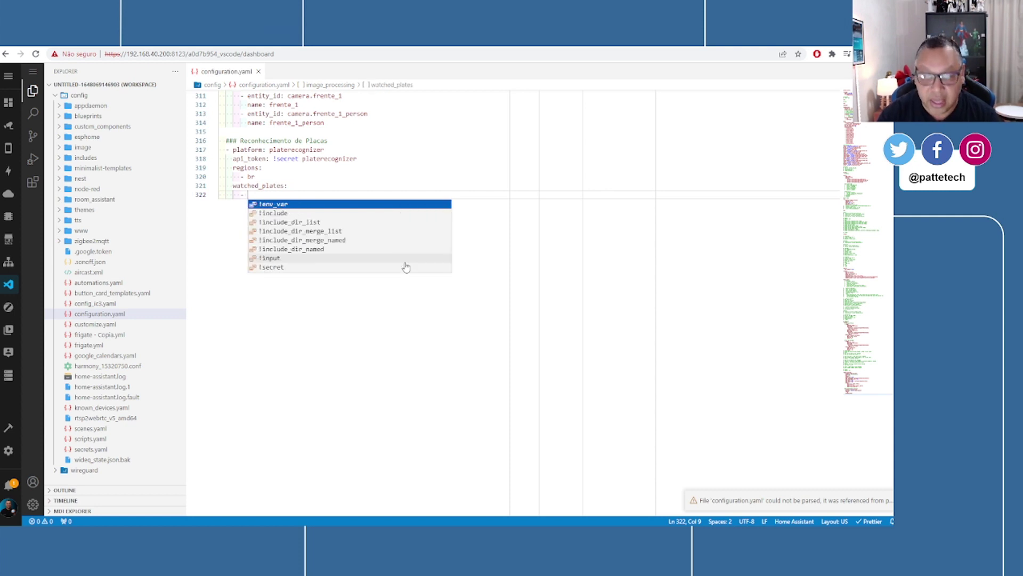
pyautogui.write(' aaa')
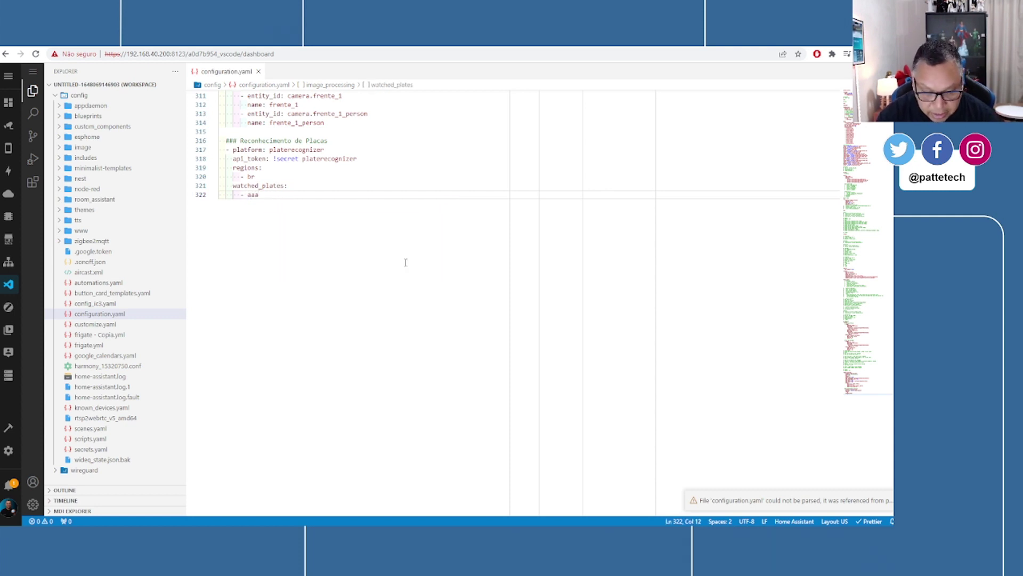
pyautogui.write('1a11')
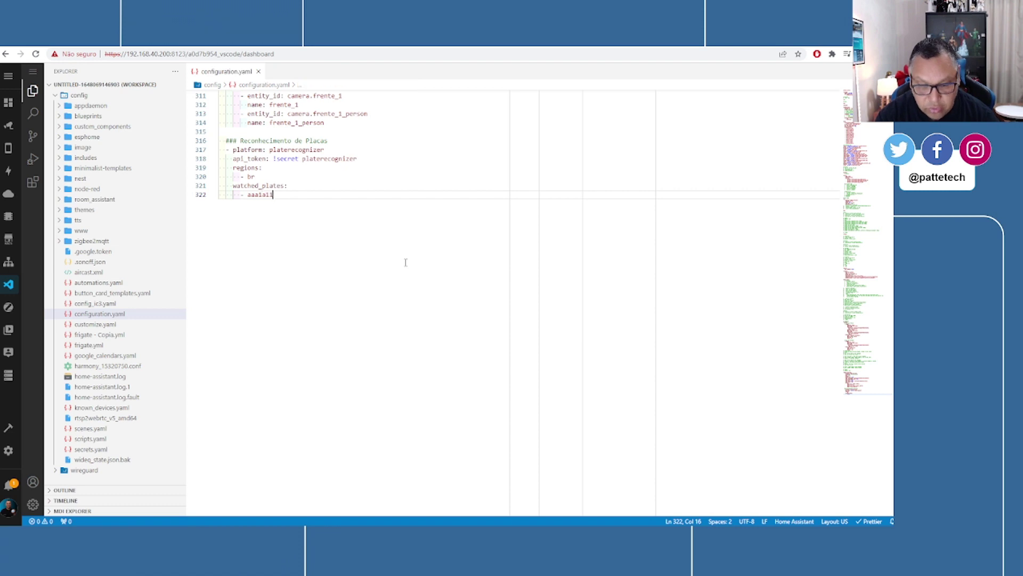
pyautogui.press('Return')
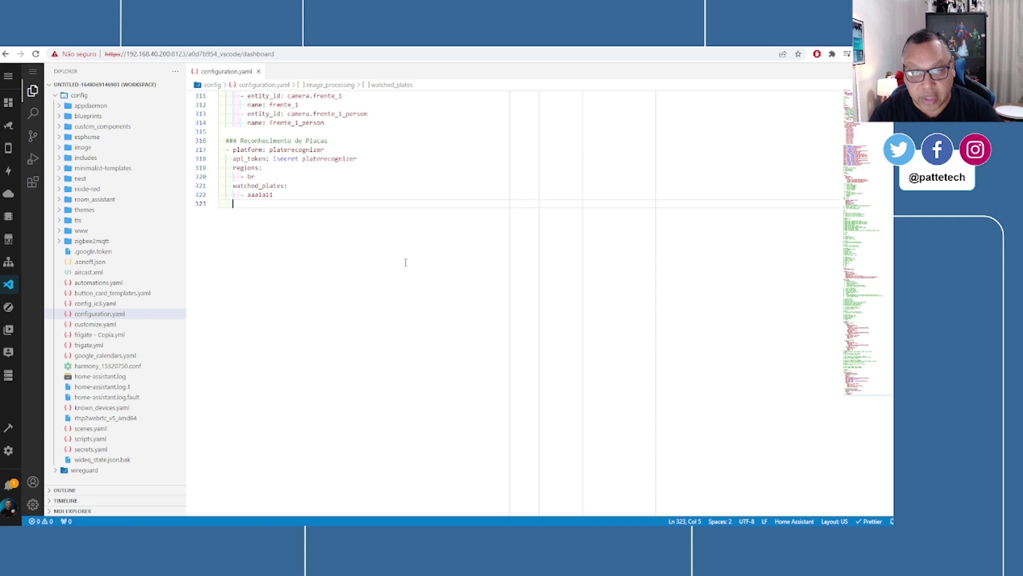
# Step: Set save_file_folder to /config/www/placas in the platerecognizer entry
pyautogui.write('save')
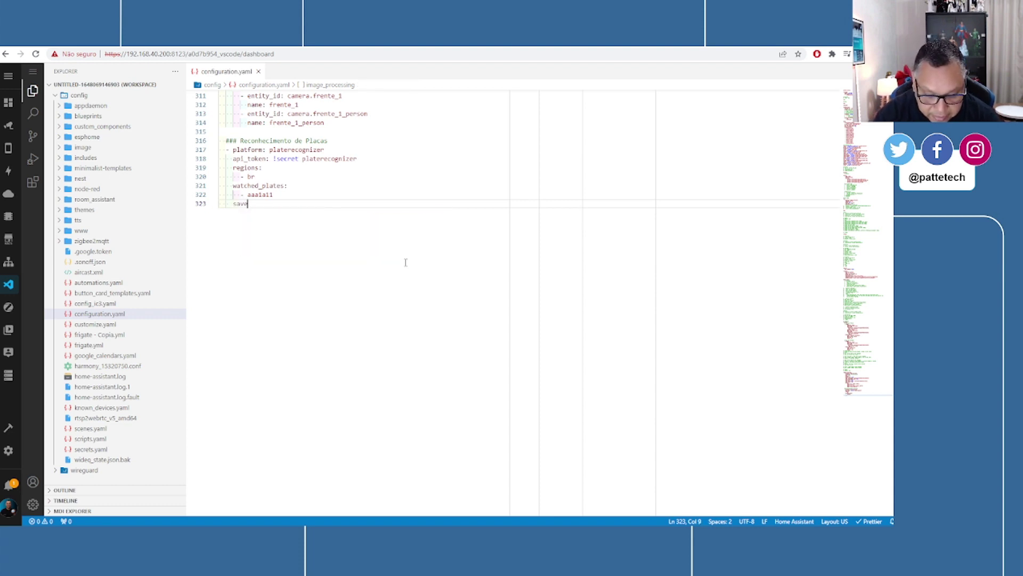
pyautogui.write('_file_fpl;d')
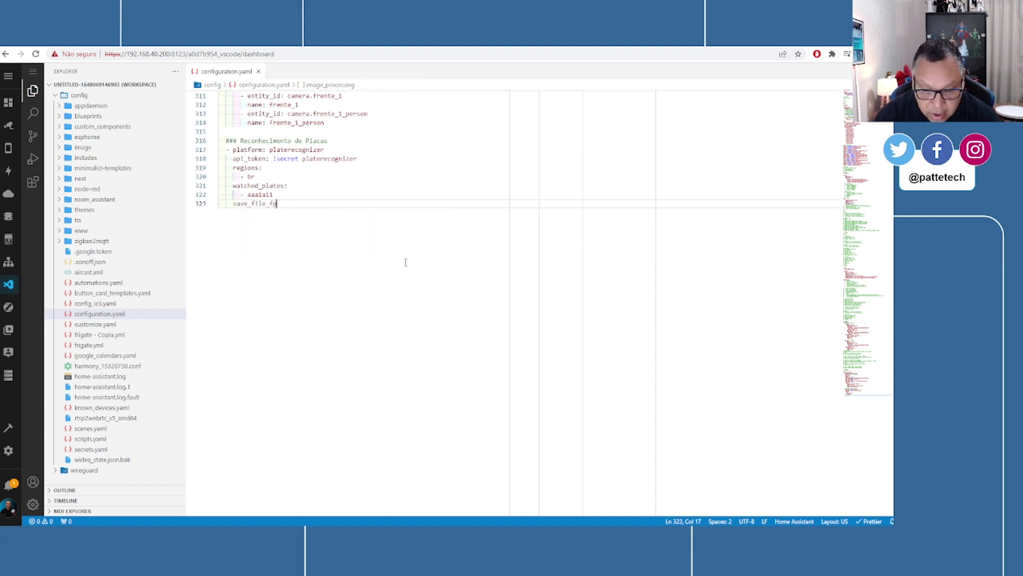
pyautogui.press('BackSpace')
pyautogui.press('BackSpace')
pyautogui.press('BackSpace')
pyautogui.press('BackSpace')
pyautogui.write('ol')
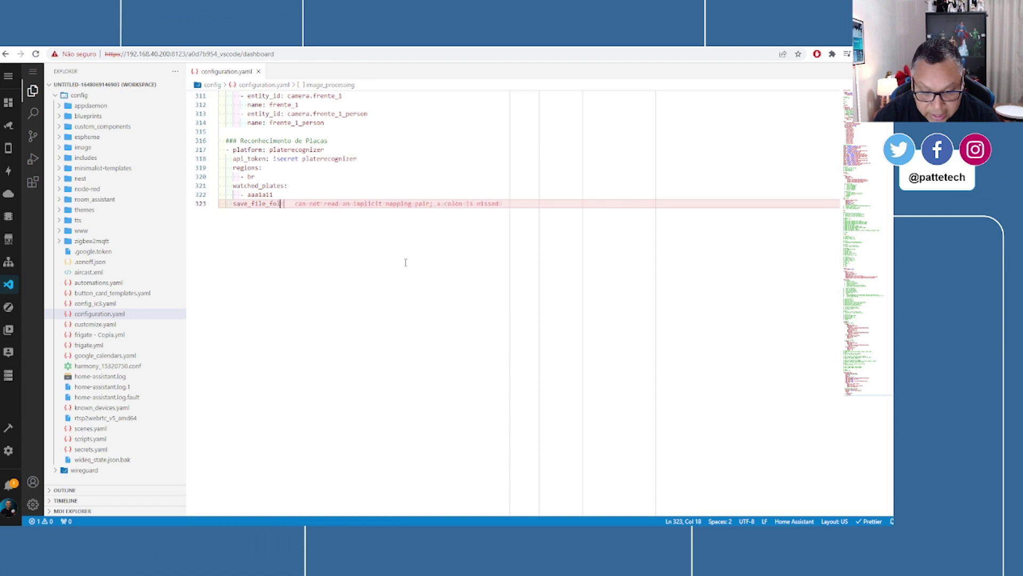
pyautogui.write('der: /config')
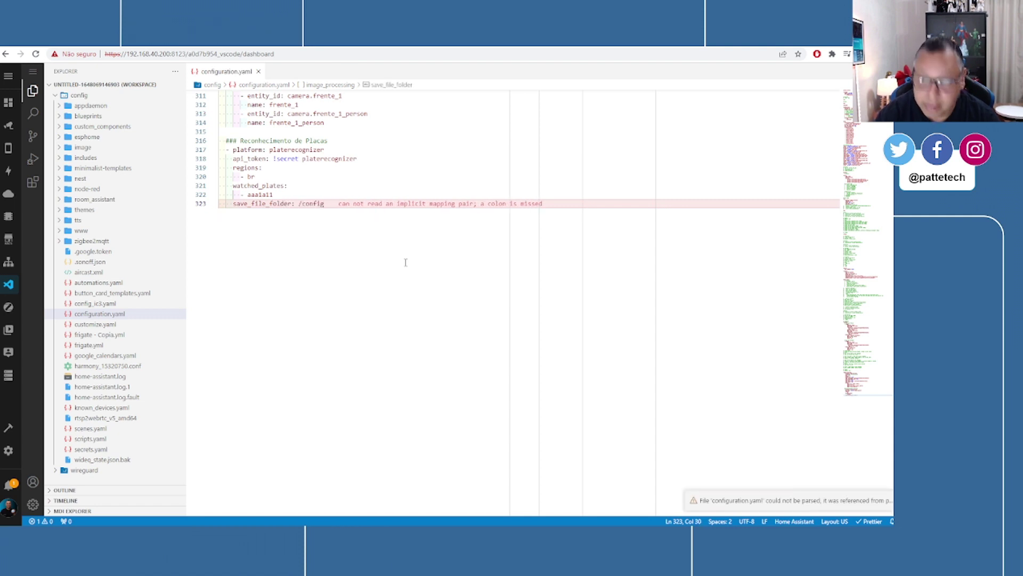
pyautogui.write('/www')
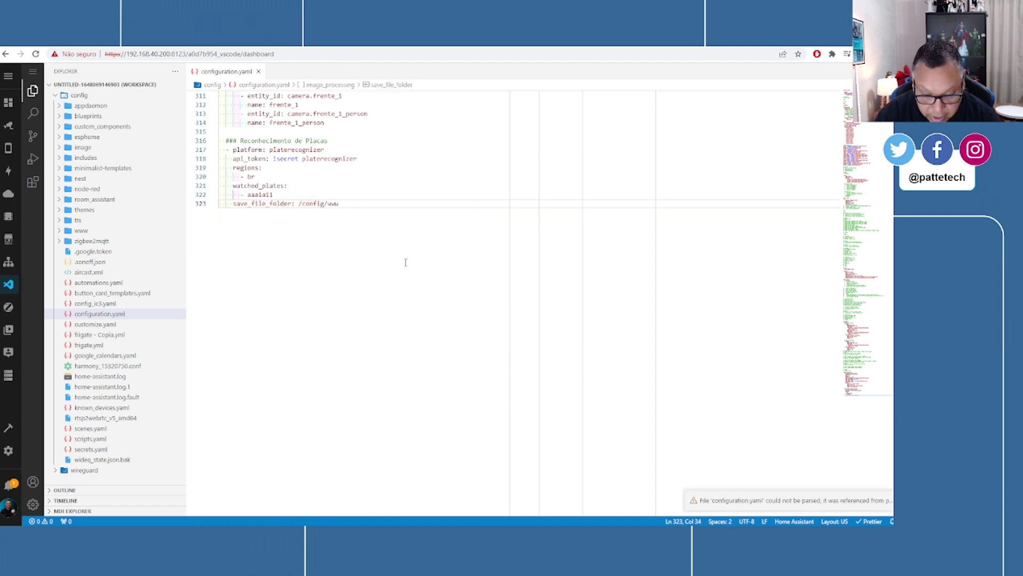
pyautogui.write('/placas')
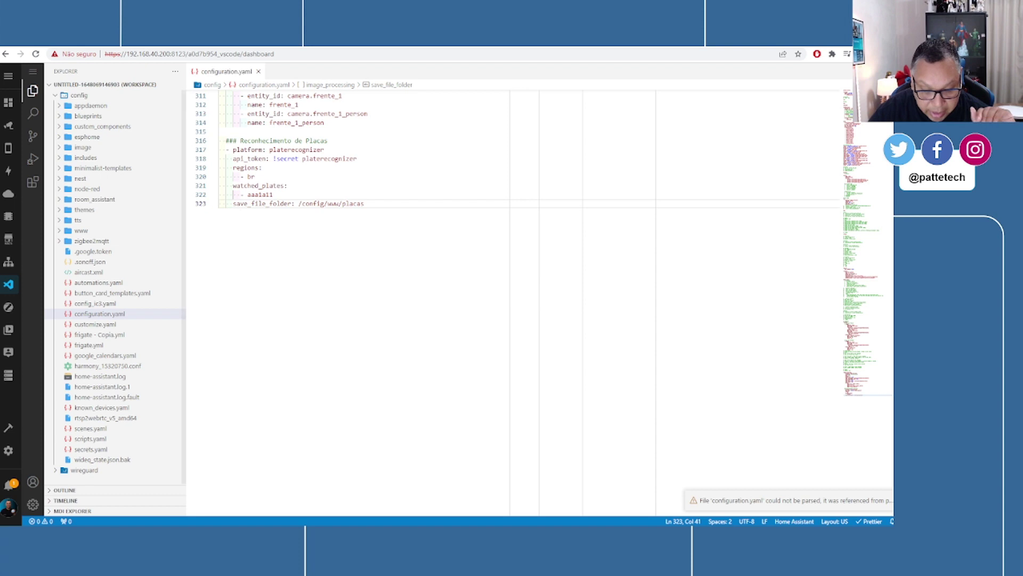
# Step: Switch to File Explorer and open the www/placas folder of the Home Assistant config share
pyautogui.click(154, 493)
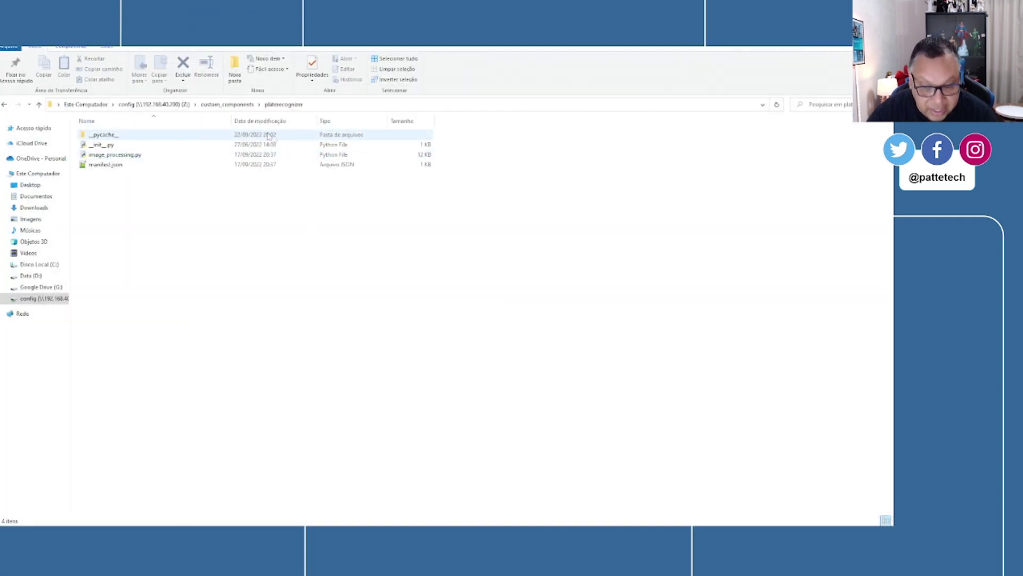
pyautogui.doubleClick(95, 284)
pyautogui.doubleClick(91, 291)
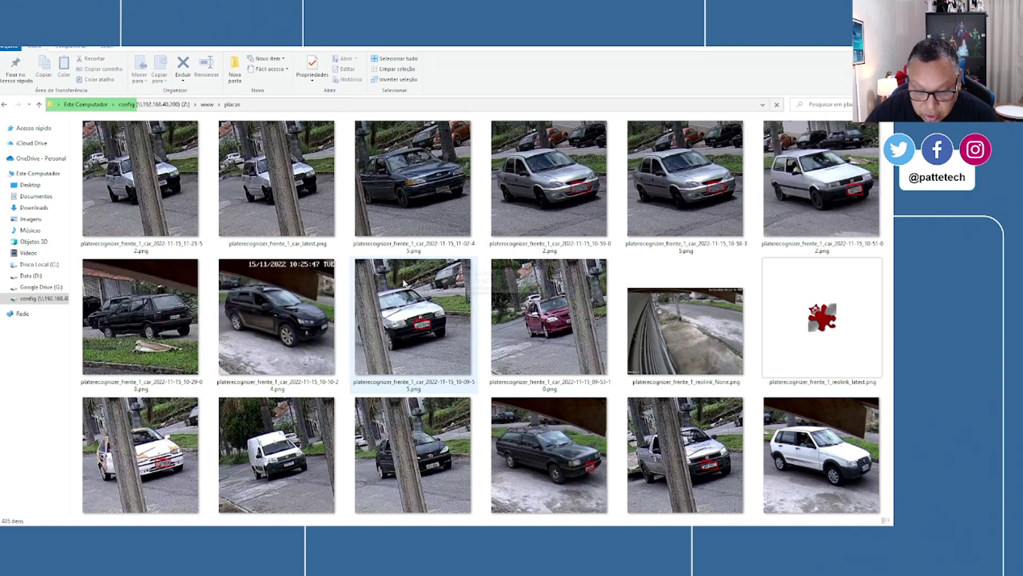
# Step: View the saved silver sedan and dark station wagon snapshots at full size to examine their marked licence plates
pyautogui.click(297, 193)
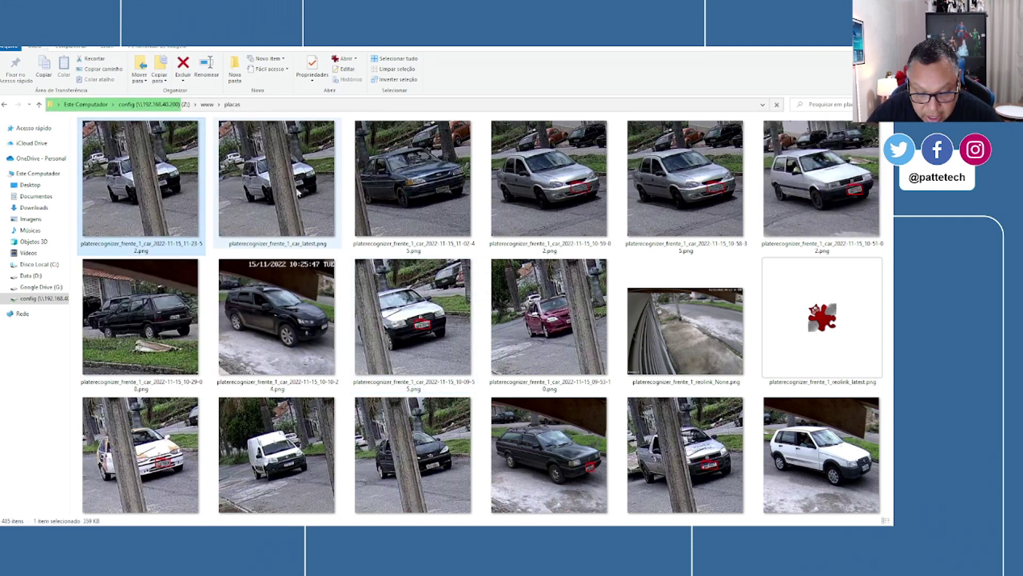
pyautogui.click(450, 208)
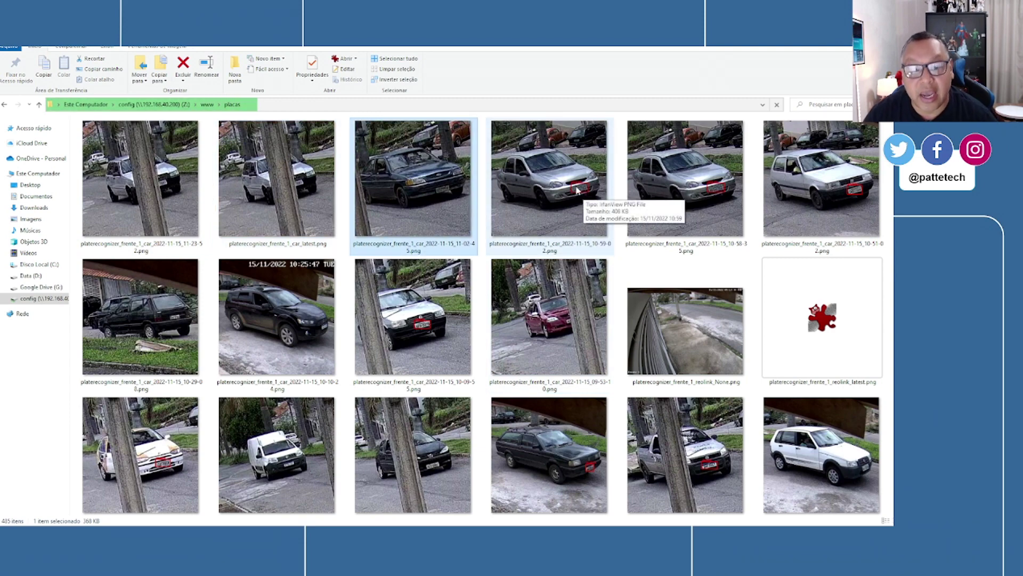
pyautogui.click(578, 191)
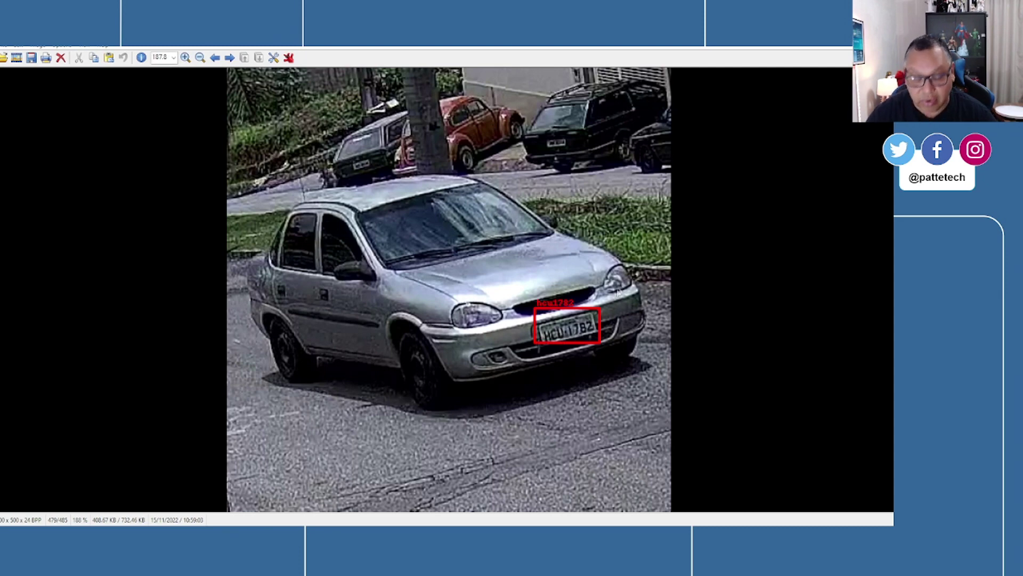
pyautogui.press('Escape')
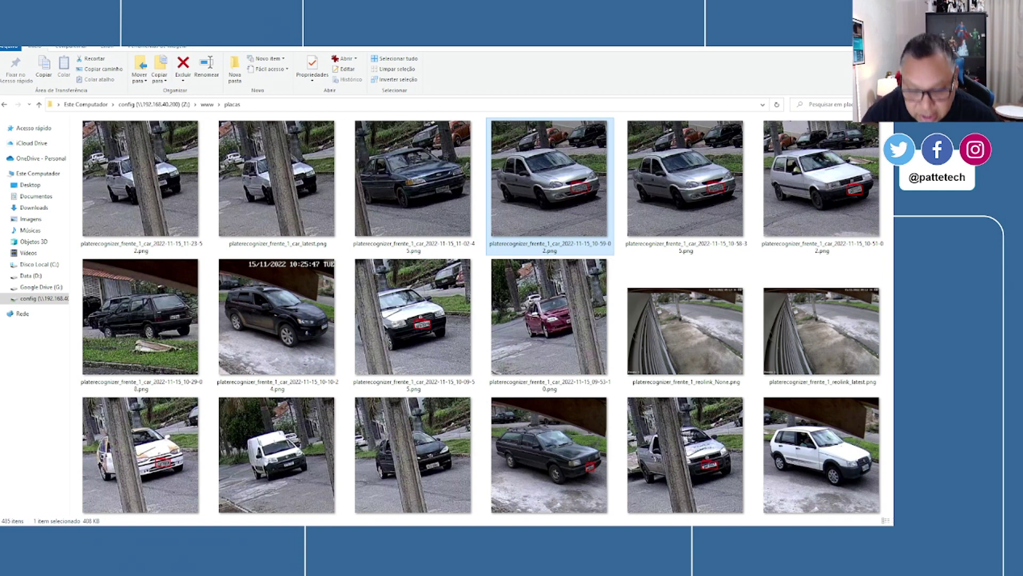
pyautogui.doubleClick(547, 464)
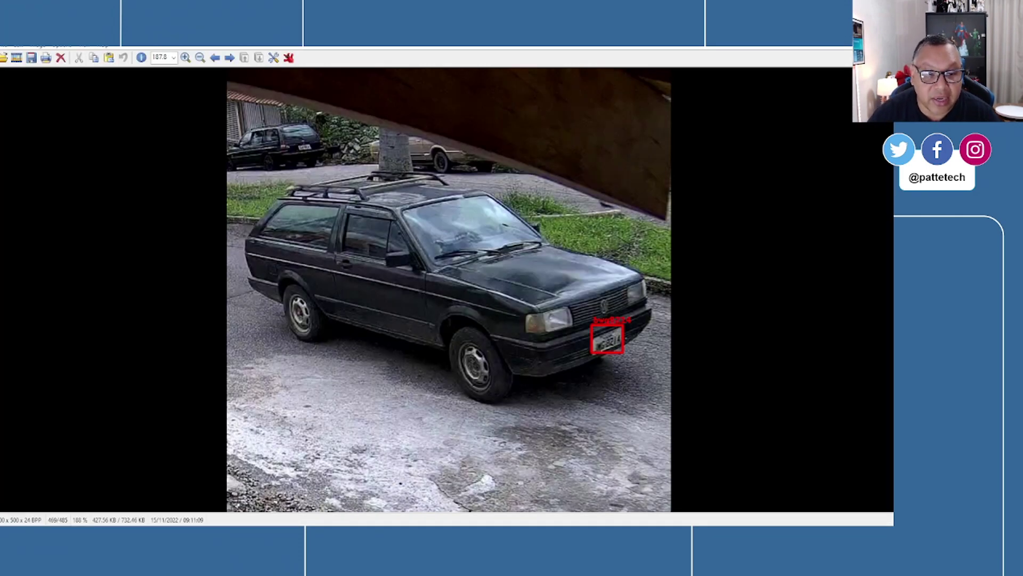
# Step: Add save_timestamped_file: true to the platerecognizer entry, checking how the latest and timestamped snapshots are named in the placas folder
pyautogui.scroll(3, 729, 344)
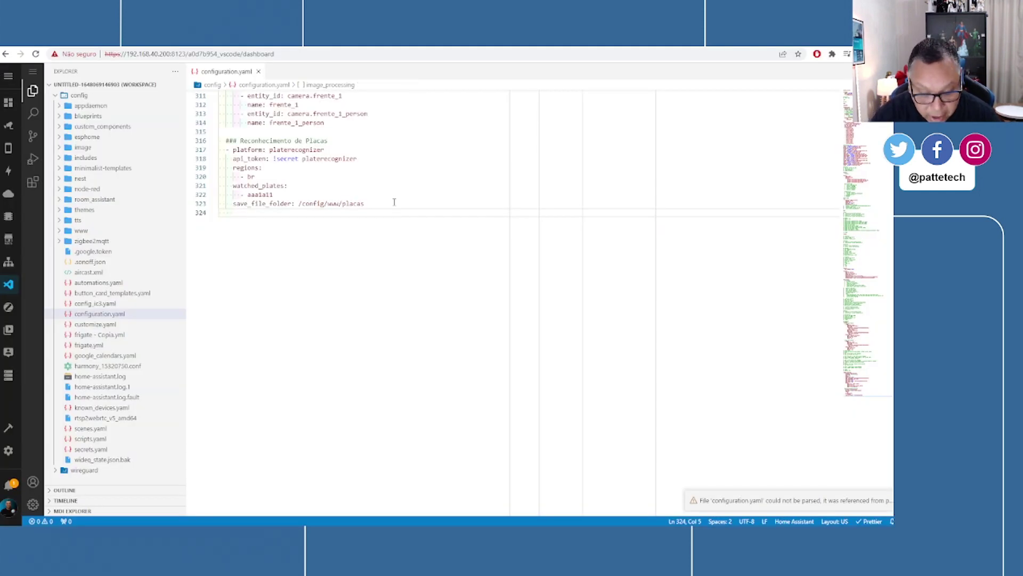
pyautogui.write('save')
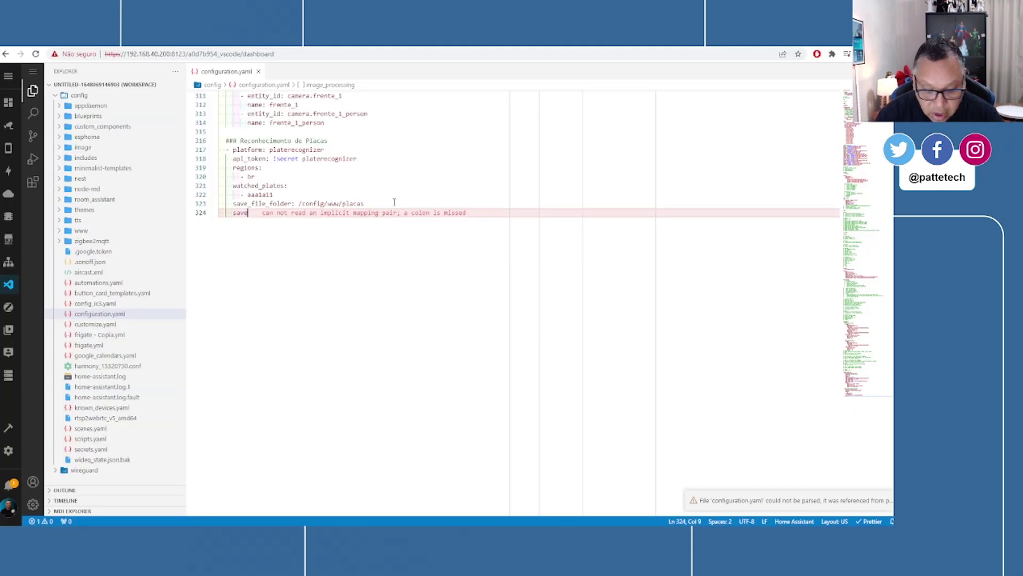
pyautogui.press('Return')
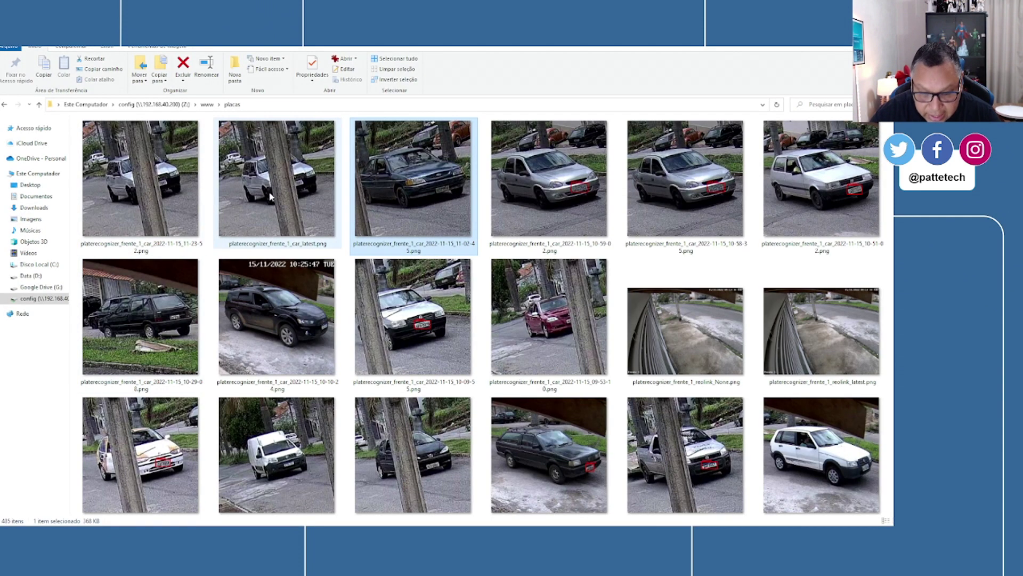
pyautogui.click(312, 245)
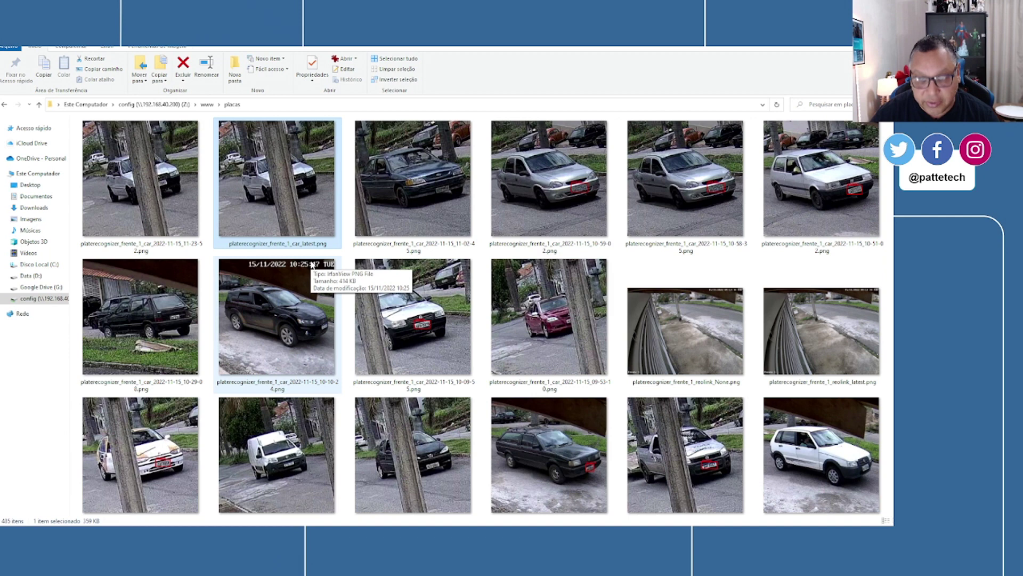
pyautogui.click(367, 243)
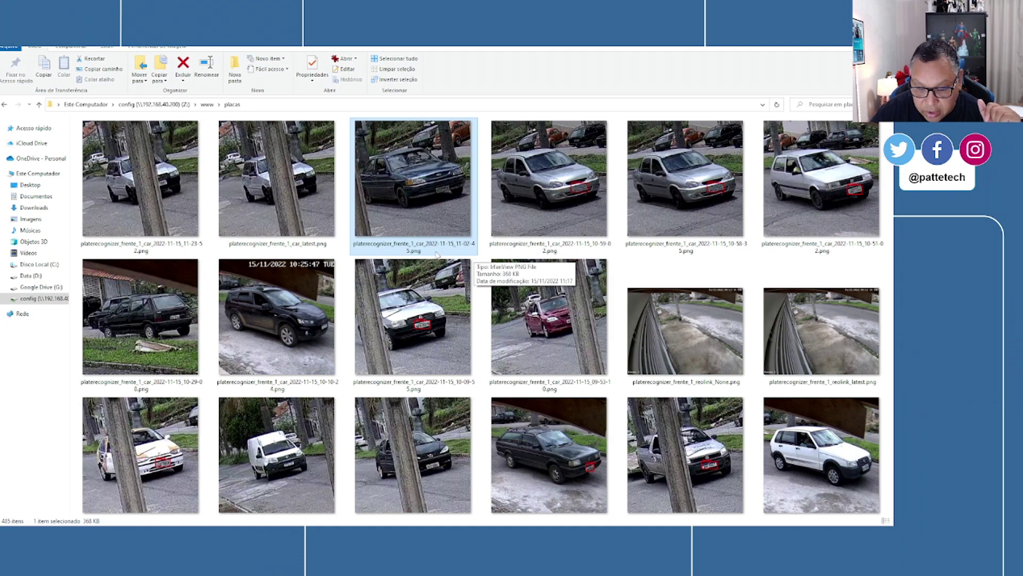
# Step: Add always_save_latest_file: true to the platerecognizer entry and check the platerecognizer_frente_1_car_latest.png snapshot in the placas folder
pyautogui.write('alwa')
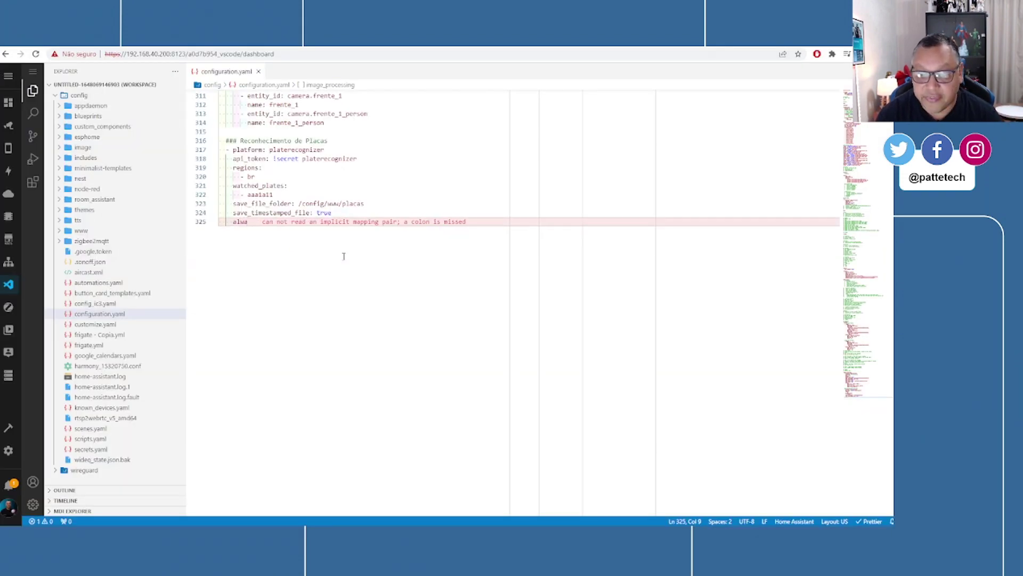
pyautogui.press('Return')
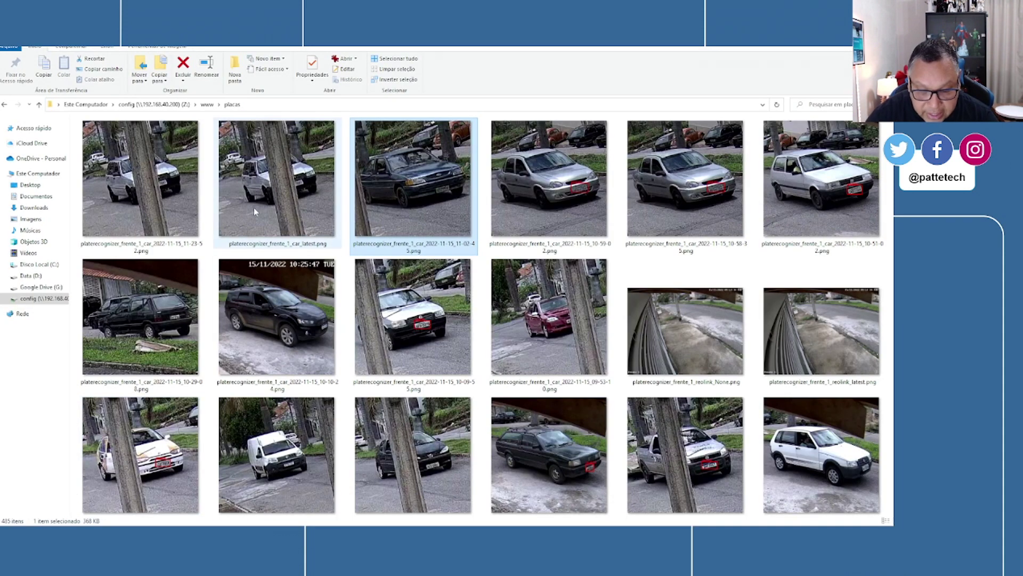
pyautogui.click(309, 249)
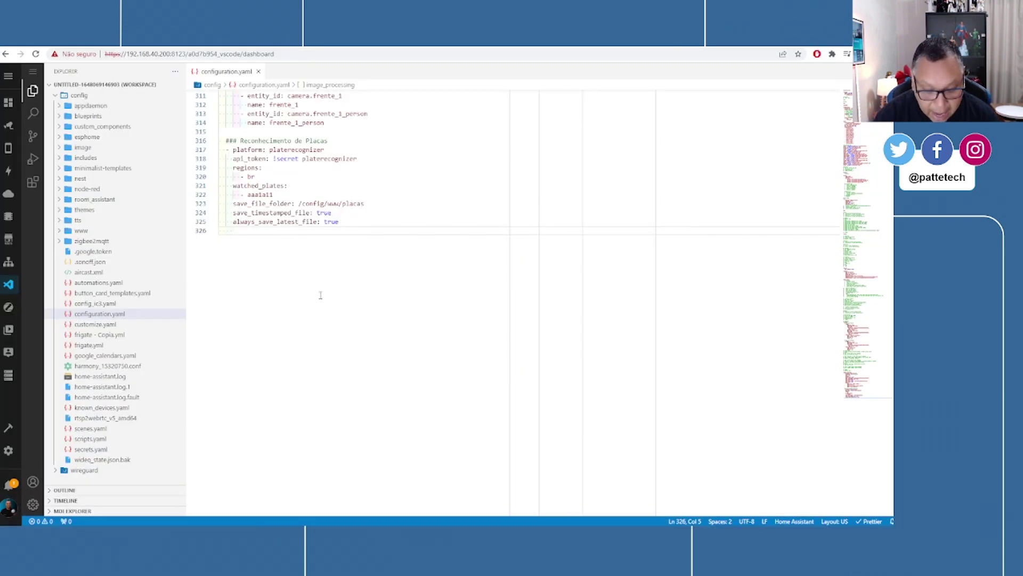
# Step: Add mmc: false, detection_rule: strict and region: strict to the platerecognizer entry, followed by a blank line
pyautogui.write('mmc: false')
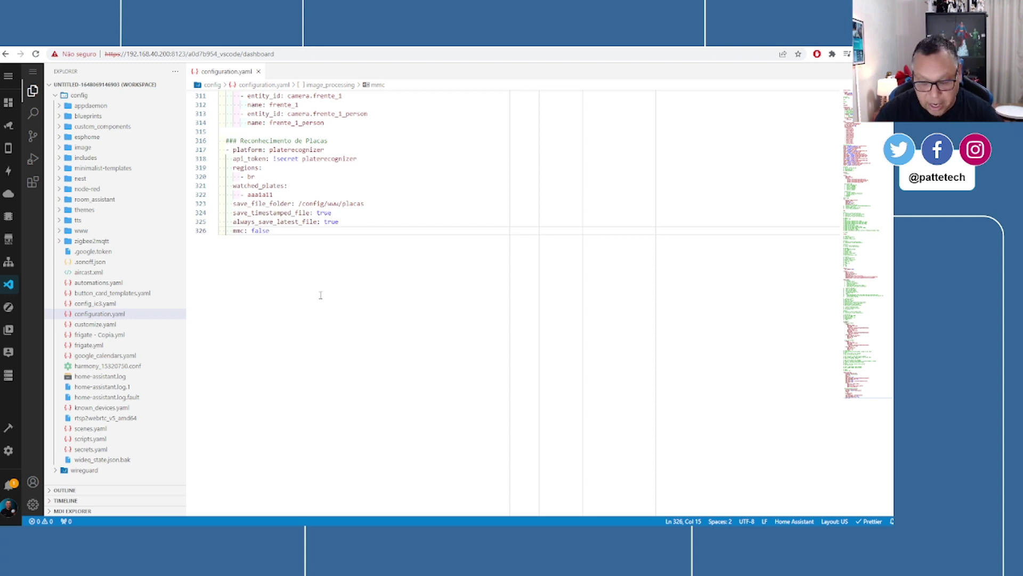
pyautogui.press('Return')
pyautogui.write('detection_ rule: strict')
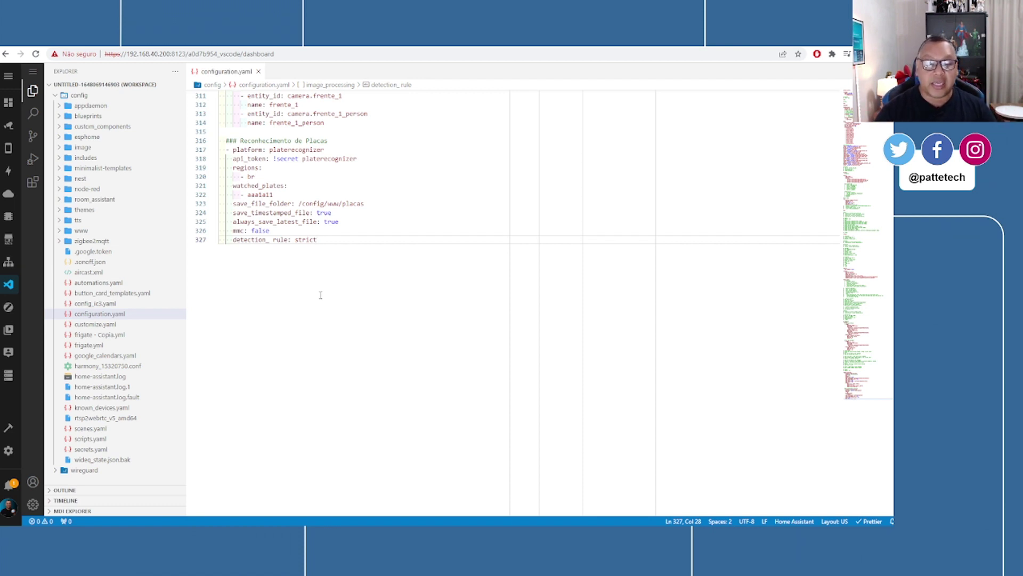
pyautogui.press('Return')
pyautogui.write('region: strict')
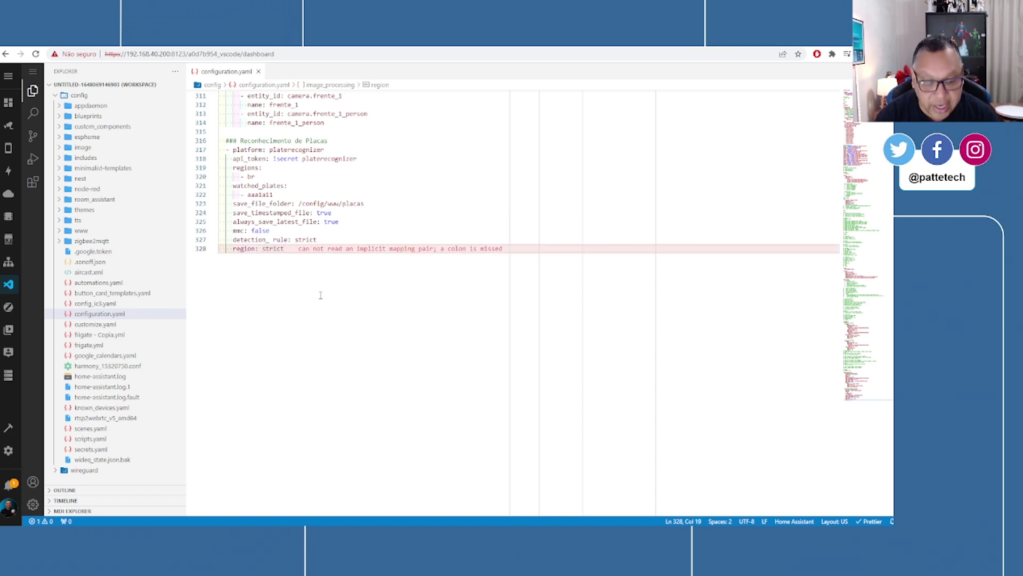
pyautogui.press('Return')
pyautogui.press('Return')
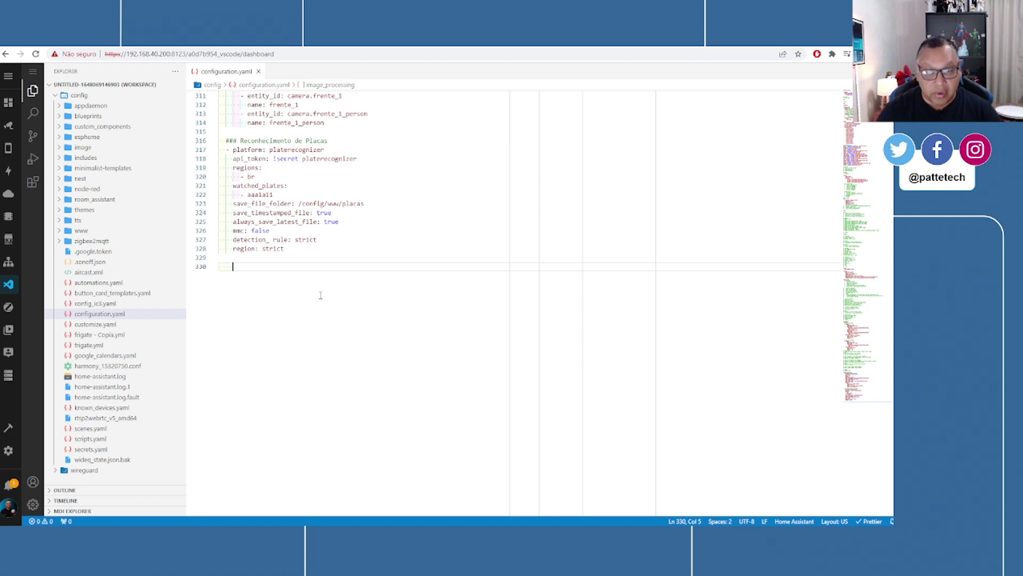
# Step: Add a source list to the platerecognizer entry with entity_id camera.frente_1_car
pyautogui.write('sour')
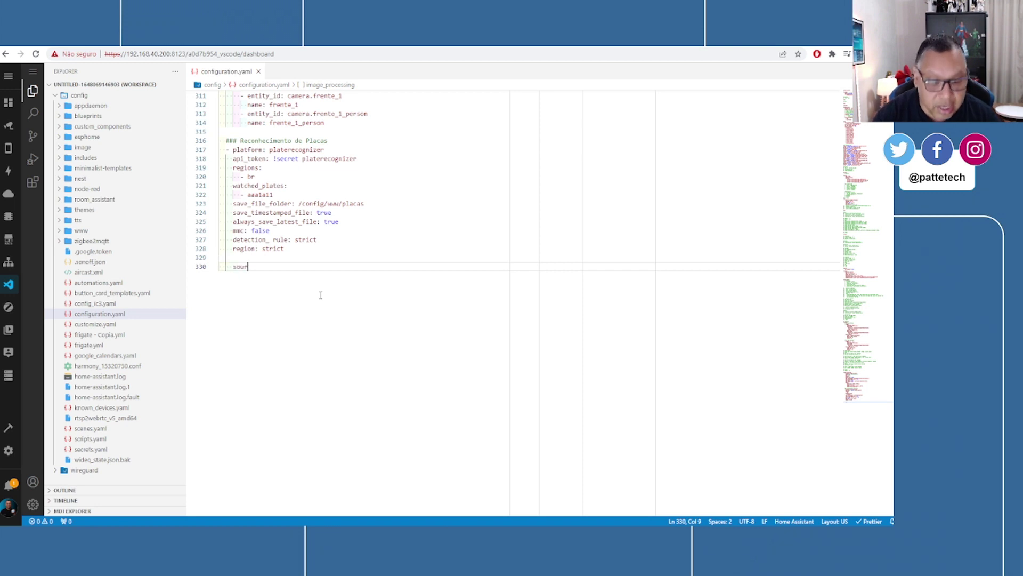
pyautogui.write('ce:')
pyautogui.press('Return')
pyautogui.write('- ')
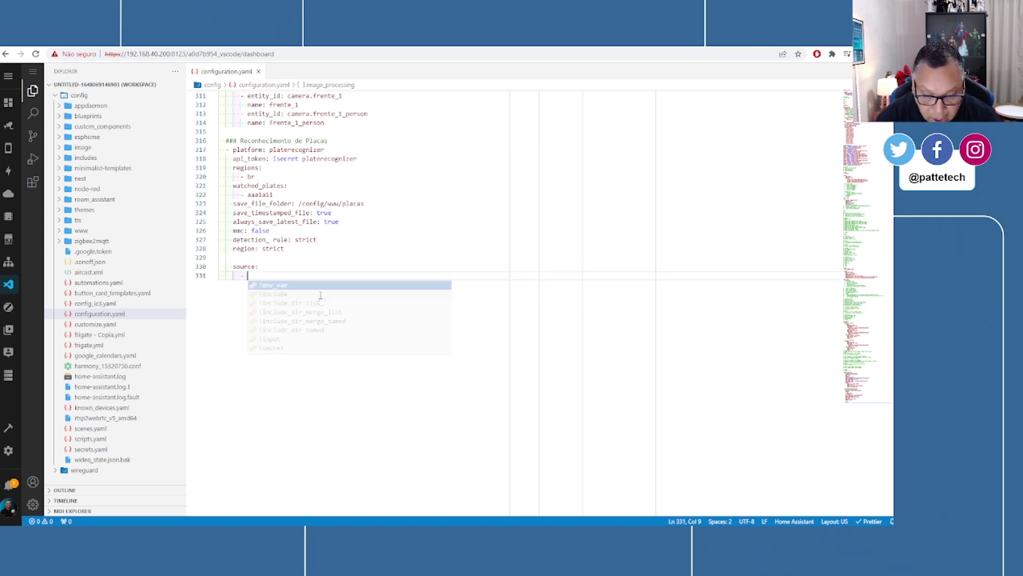
pyautogui.write('entity_id: camera')
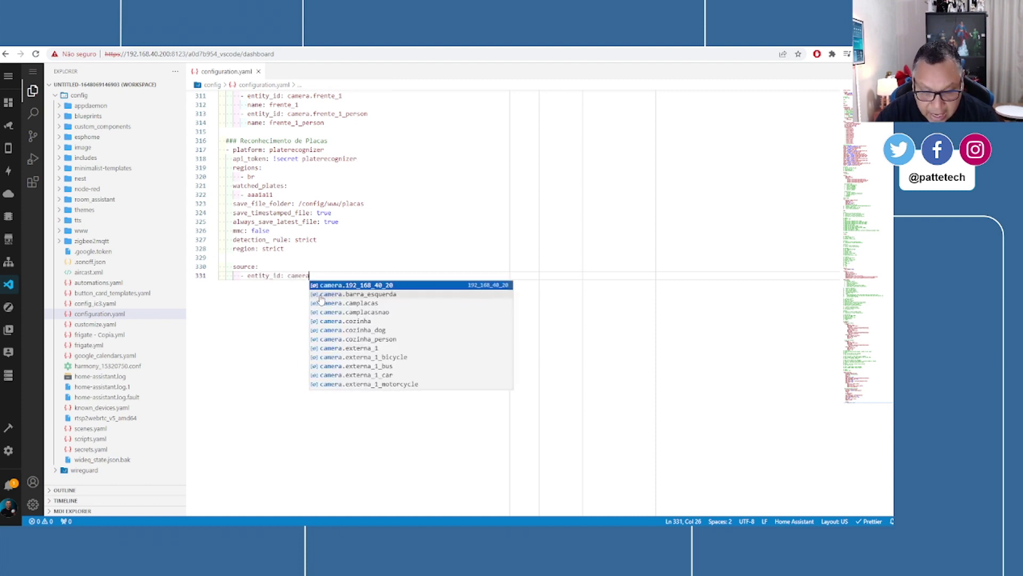
pyautogui.write('.f')
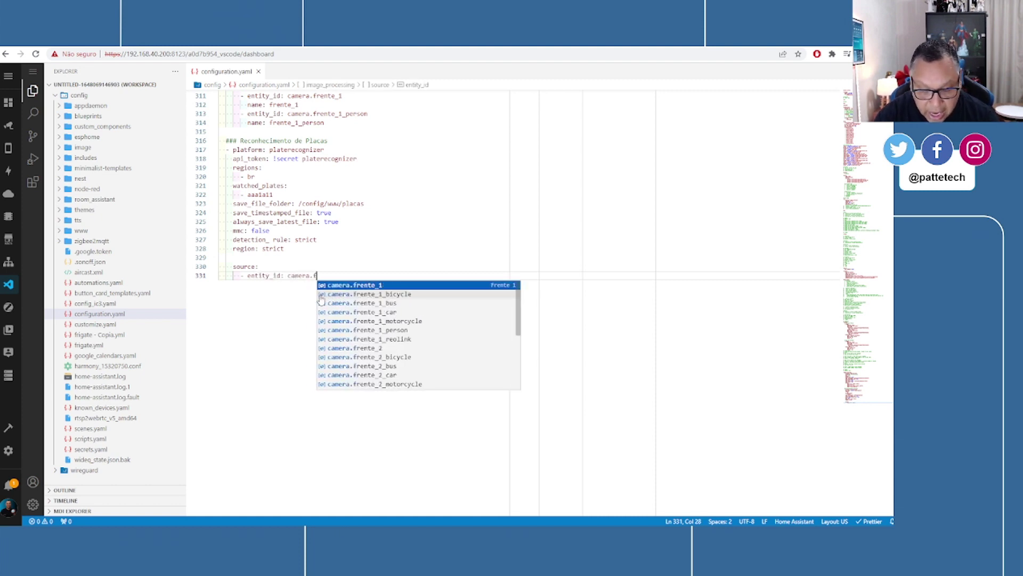
pyautogui.write('rente_1')
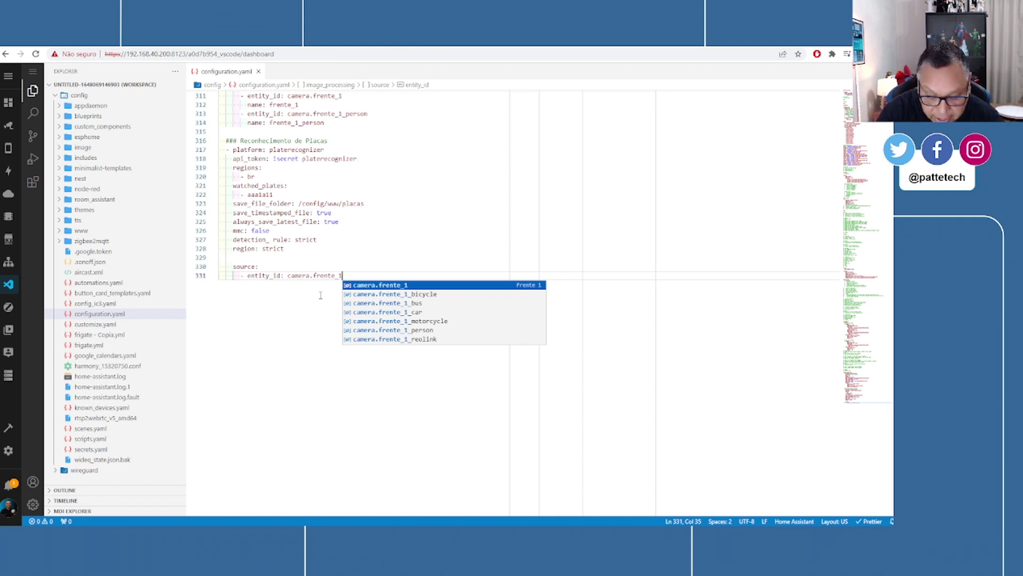
pyautogui.write('_car')
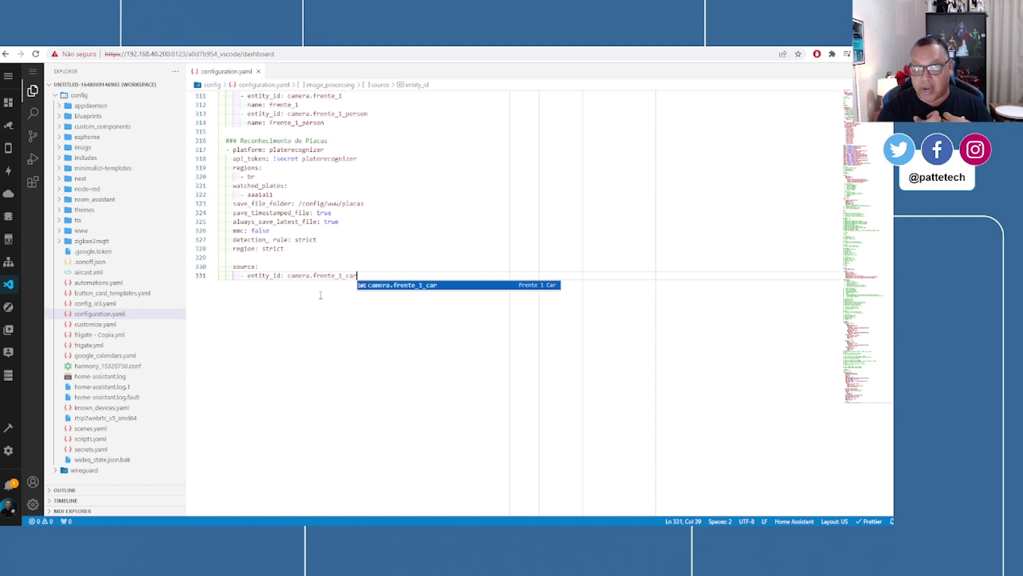
pyautogui.press('BackSpace')
pyautogui.press('BackSpace')
pyautogui.press('BackSpace')
pyautogui.press('BackSpace')
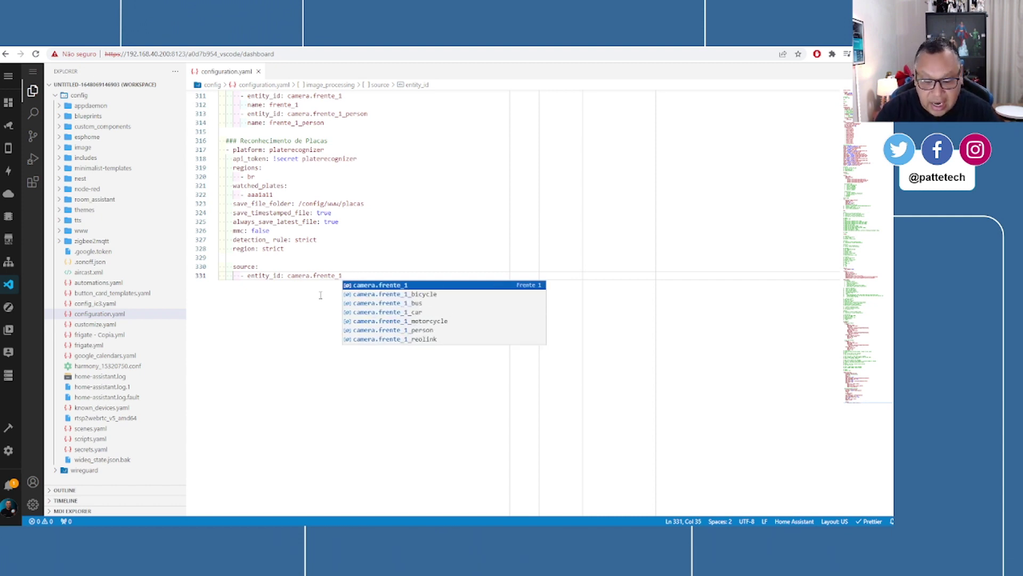
pyautogui.write('_car')
pyautogui.press('Return')
pyautogui.press('Return')
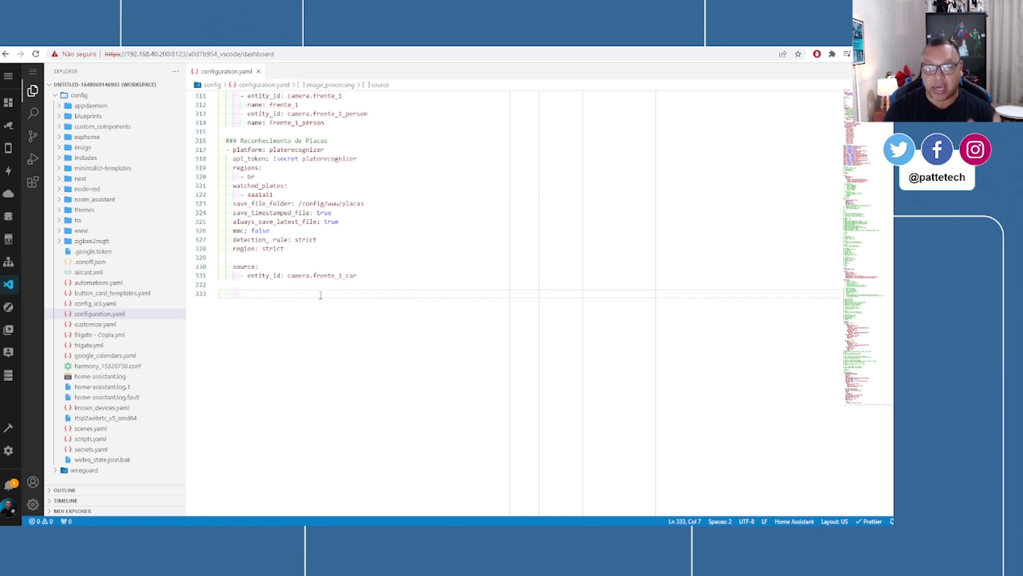
# Step: Start a top-level mqtt section below the platerecognizer entry with a sensor key under it
pyautogui.press('BackSpace')
pyautogui.press('BackSpace')
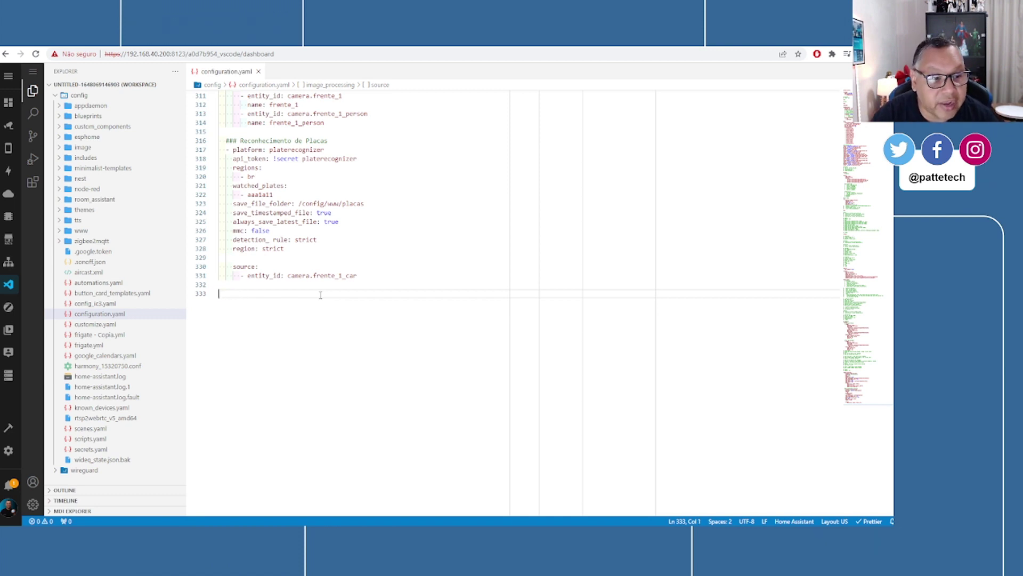
pyautogui.write('mqtt:')
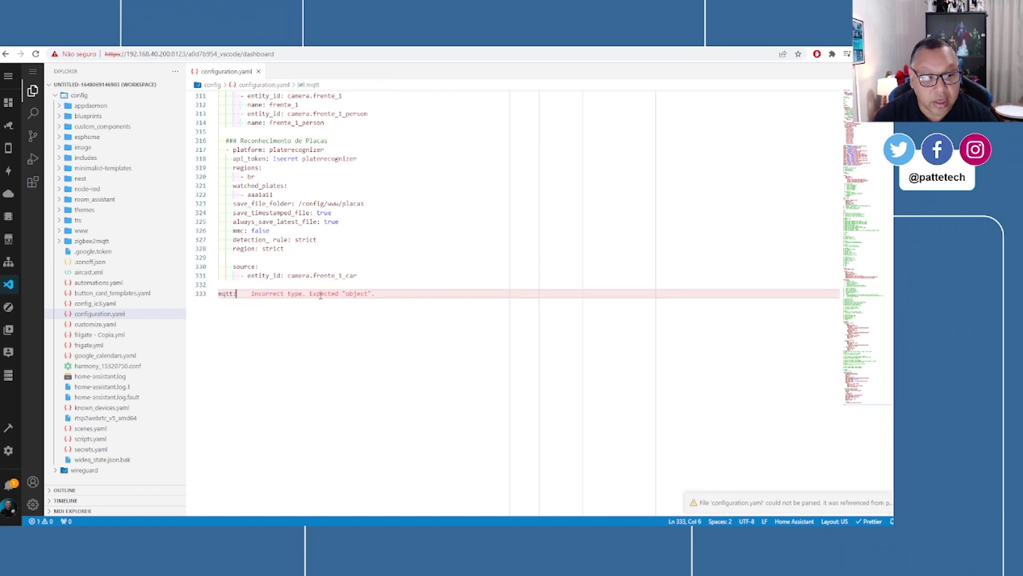
pyautogui.press('Return')
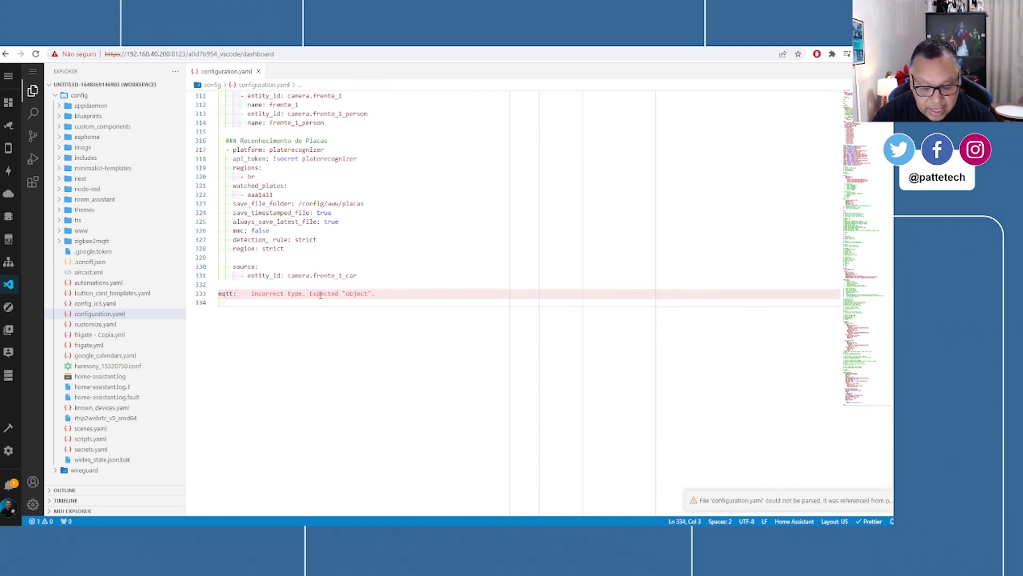
pyautogui.write('sensor')
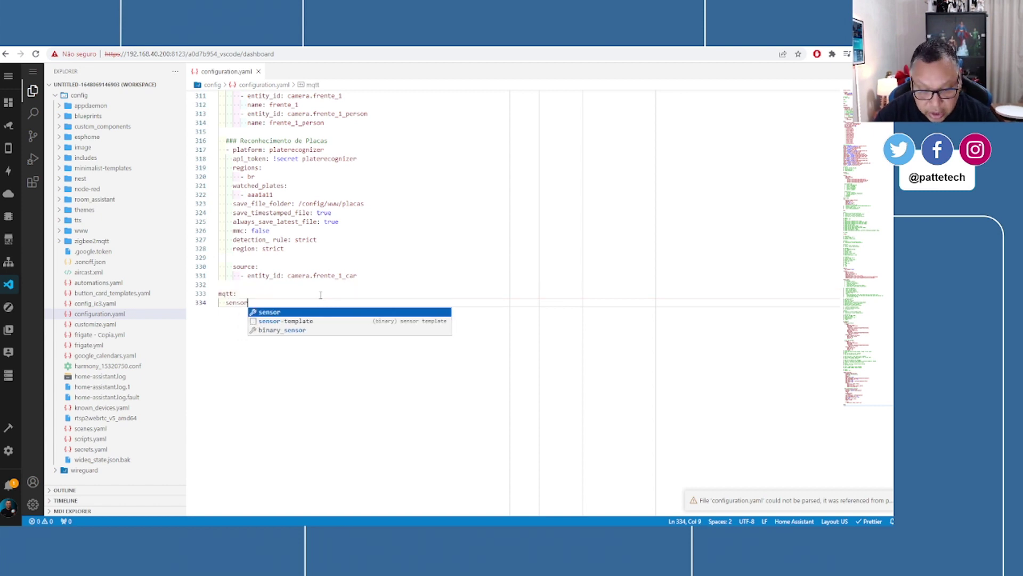
pyautogui.write(':')
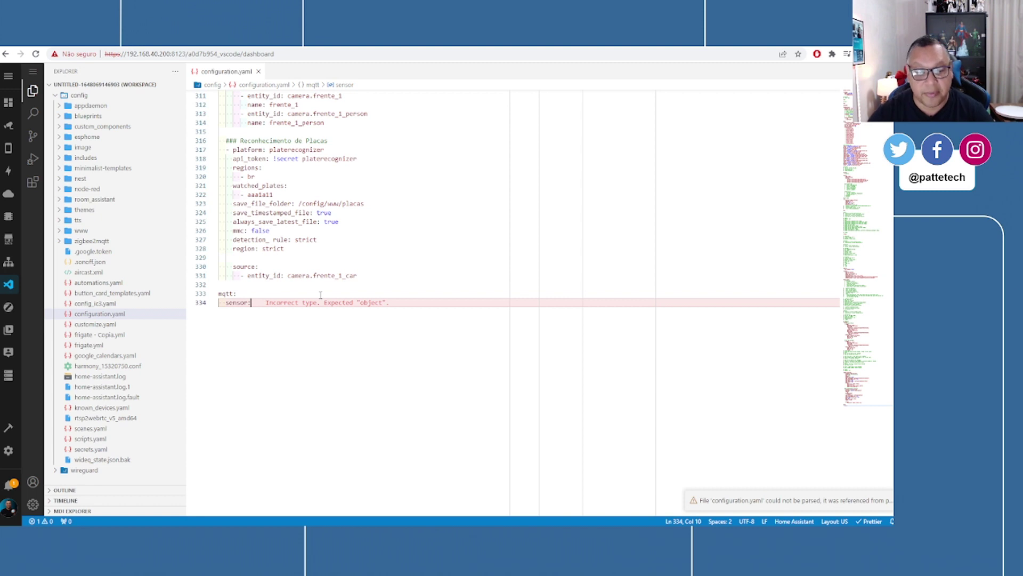
# Step: Define MQTT sensors Ultima Placa (mdi:car-arrow-left), Tipo Veículo (mdi:car) and Precisão (mdi:percent) with homeassistant/sensor/placas topics ultima_placa, tipo_veiculo and precisao_placa
pyautogui.press('Return')
pyautogui.write('- sta')
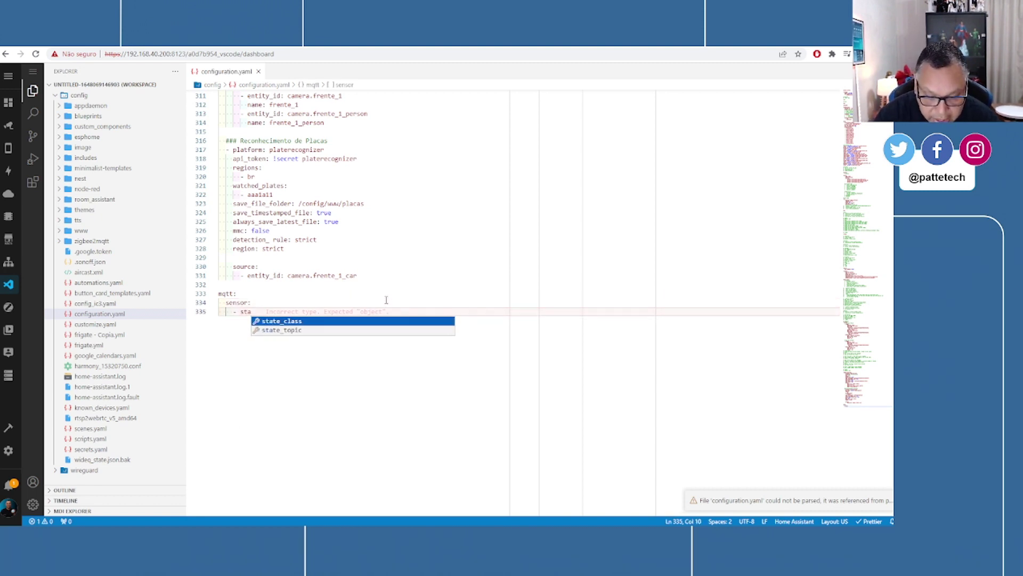
pyautogui.press('Down')
pyautogui.press('Return')
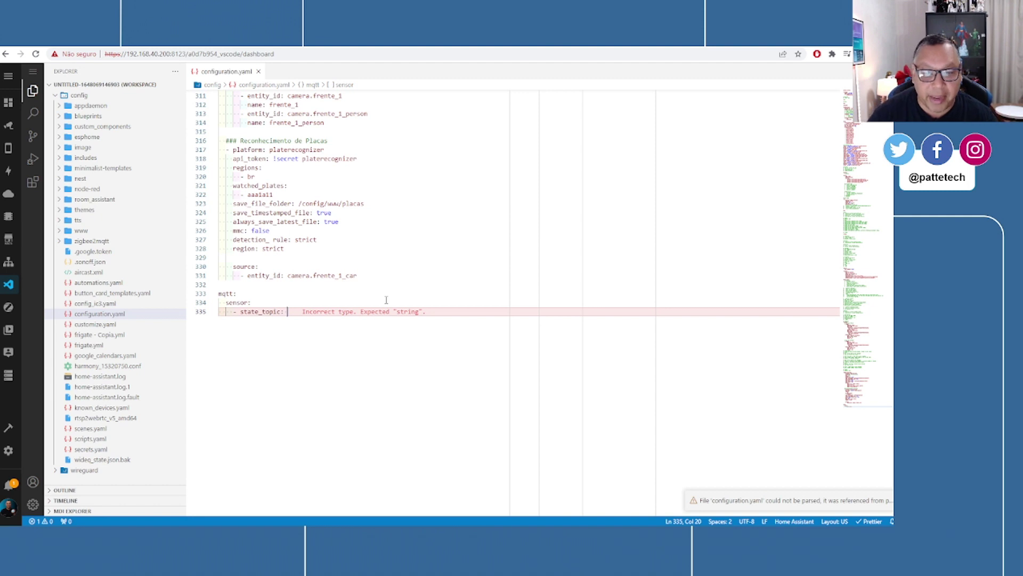
pyautogui.write('"homeassistant/sensor/placas/ultima_placa"   name: "Ultima Placa"   icon: mdi:car-arrow-left - state_topic: "homeassistant/sensor/placas/tipo_veiculo"   name: "Tipo Veiculo"   icon: mdi:car - state_topic: "homeassistant/sensor/placas/precisao_placa"   name: "Precisão"   icon: mdi:percent')
# Step: Review the state topic, name and icon lines of the Ultima Placa MQTT sensor
pyautogui.click(273, 311)
pyautogui.click(266, 320)
pyautogui.click(317, 311)
pyautogui.click(370, 320)
pyautogui.click(383, 311)
pyautogui.click(410, 312)
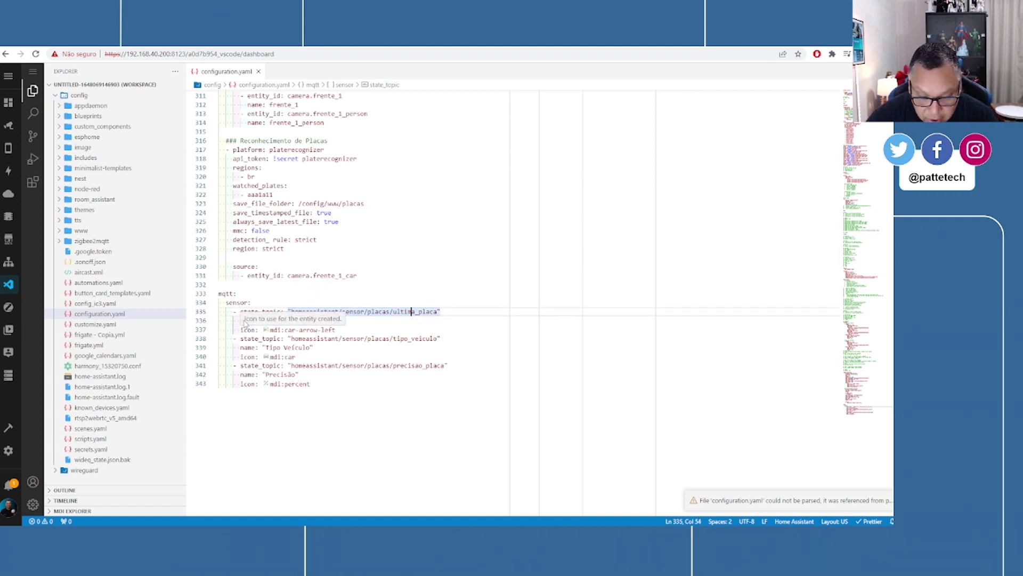
pyautogui.moveTo(244, 330); pyautogui.dragTo(337, 330)
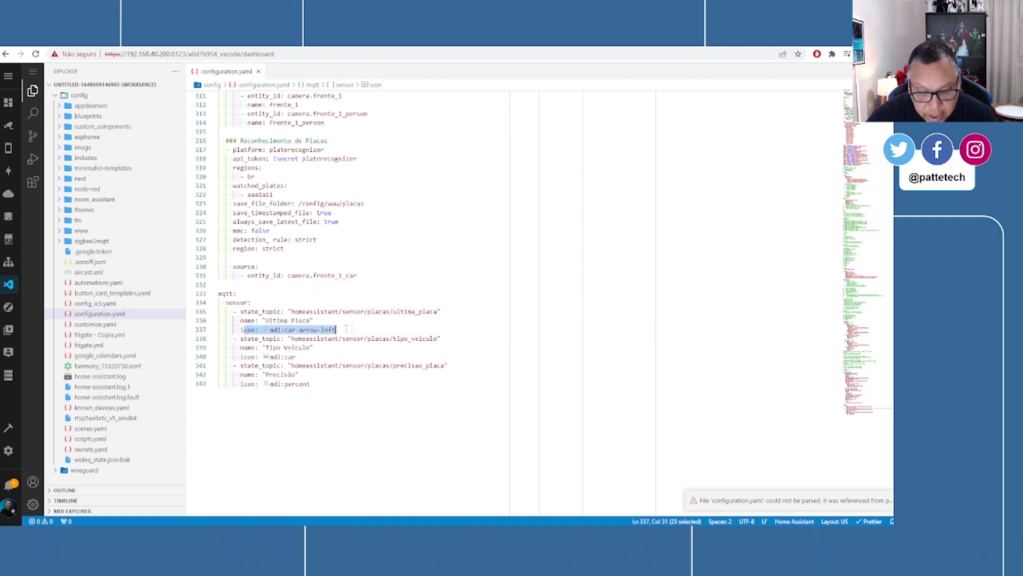
pyautogui.click(356, 327)
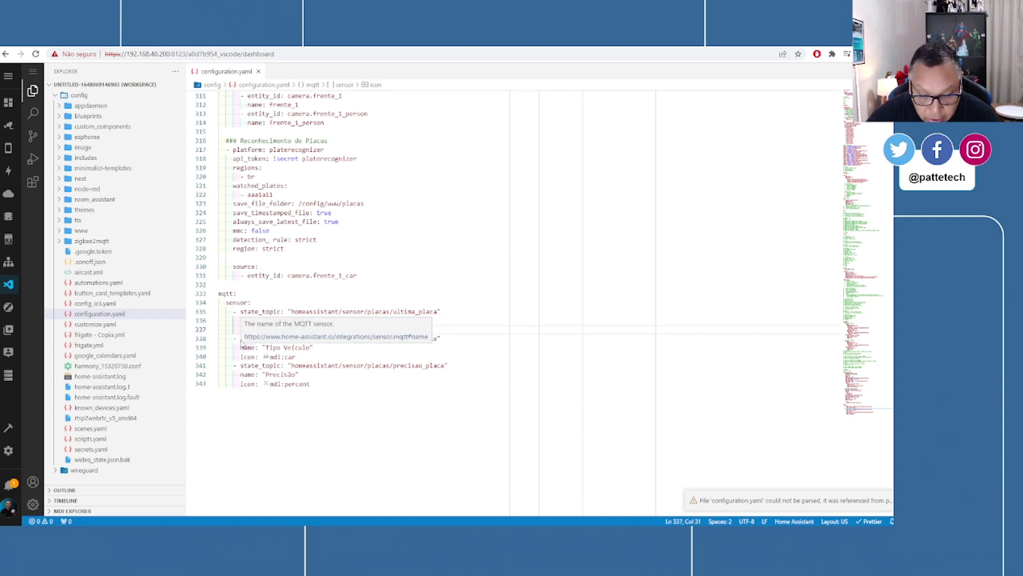
# Step: Review the Tipo Veículo sensor's topic, name and icon, and the state topic of the Precisão sensor
pyautogui.click(357, 338)
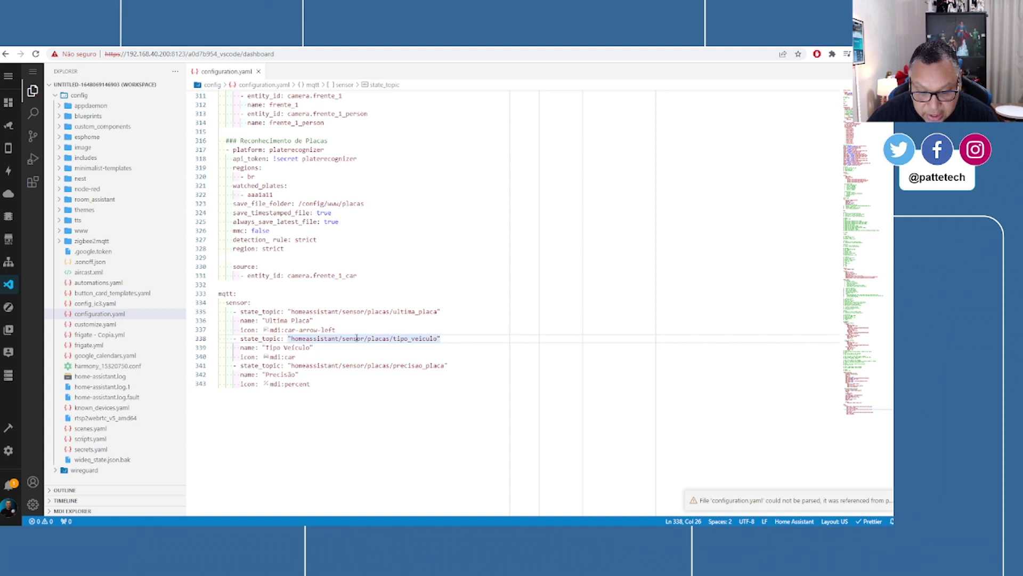
pyautogui.moveTo(394, 338); pyautogui.dragTo(438, 339)
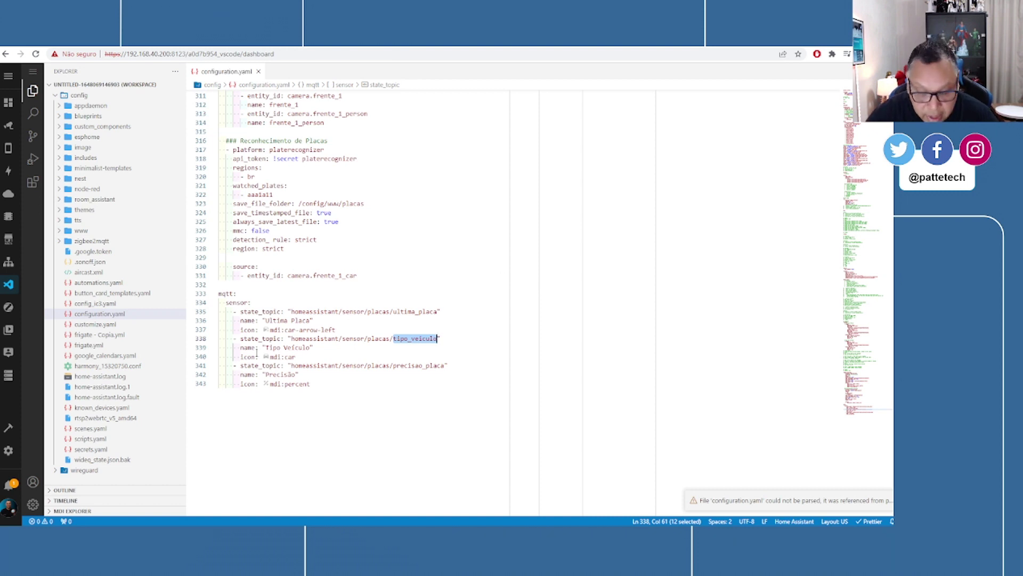
pyautogui.moveTo(243, 348); pyautogui.dragTo(307, 348)
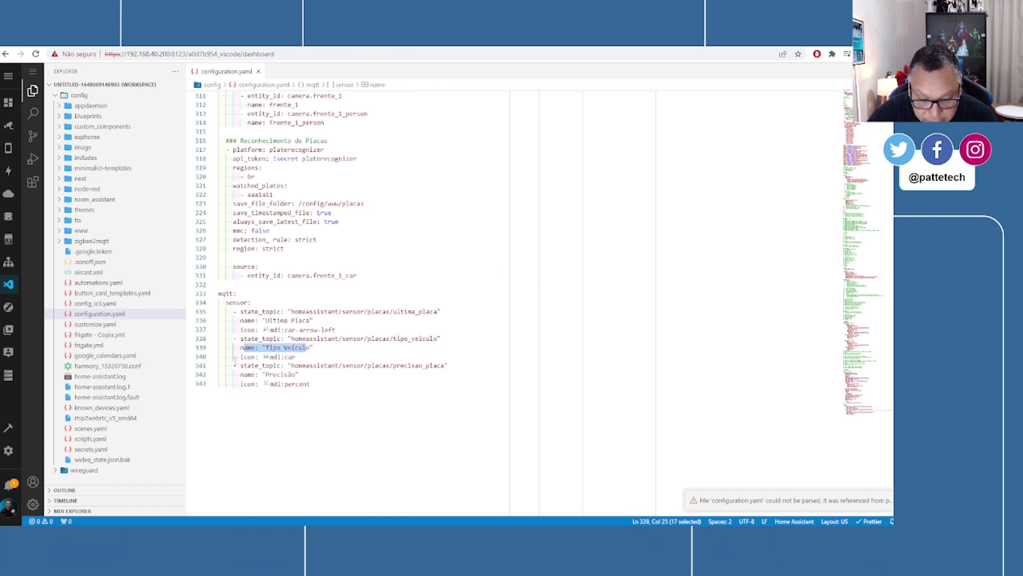
pyautogui.moveTo(240, 365); pyautogui.dragTo(306, 356)
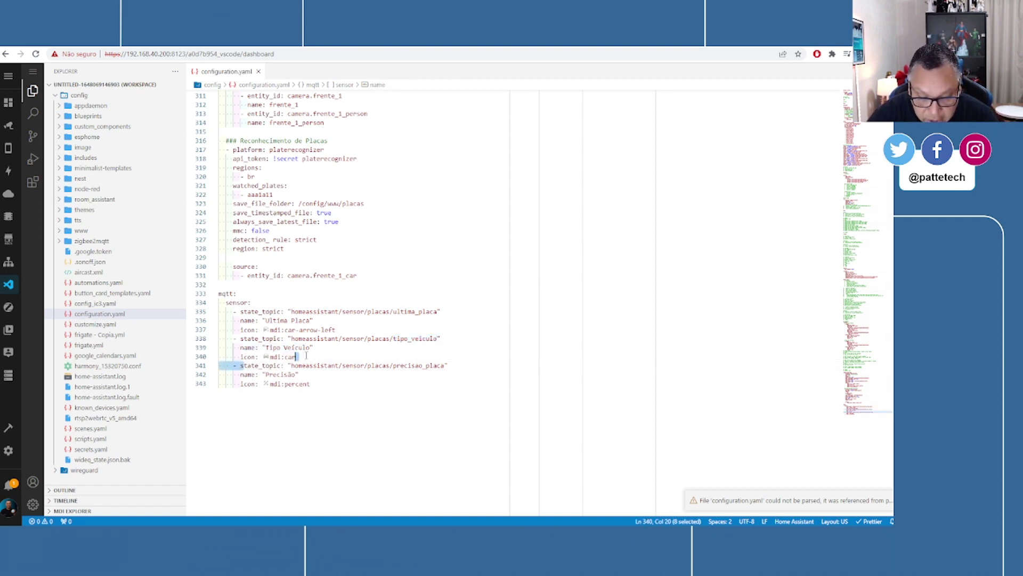
pyautogui.click(255, 366)
pyautogui.click(368, 366)
pyautogui.click(378, 366)
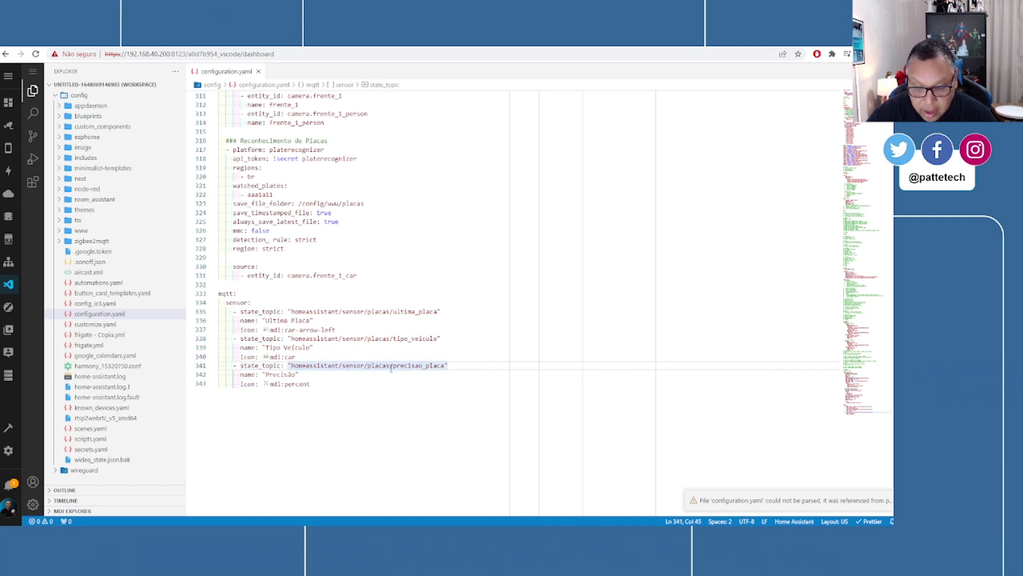
# Step: Review the precisao_placa topic ending and the name line of the Precisão MQTT sensor
pyautogui.doubleClick(397, 366)
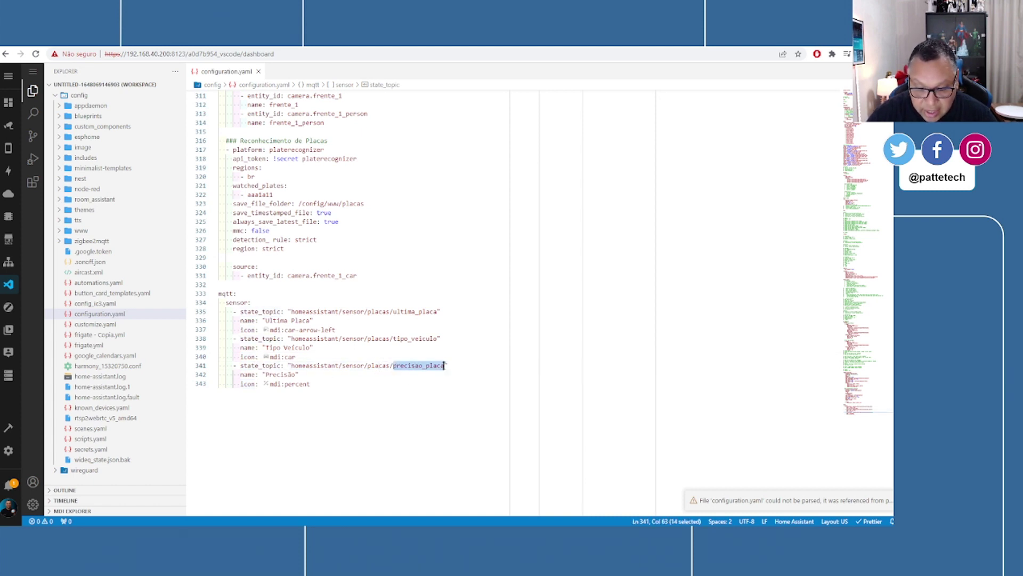
pyautogui.click(290, 377)
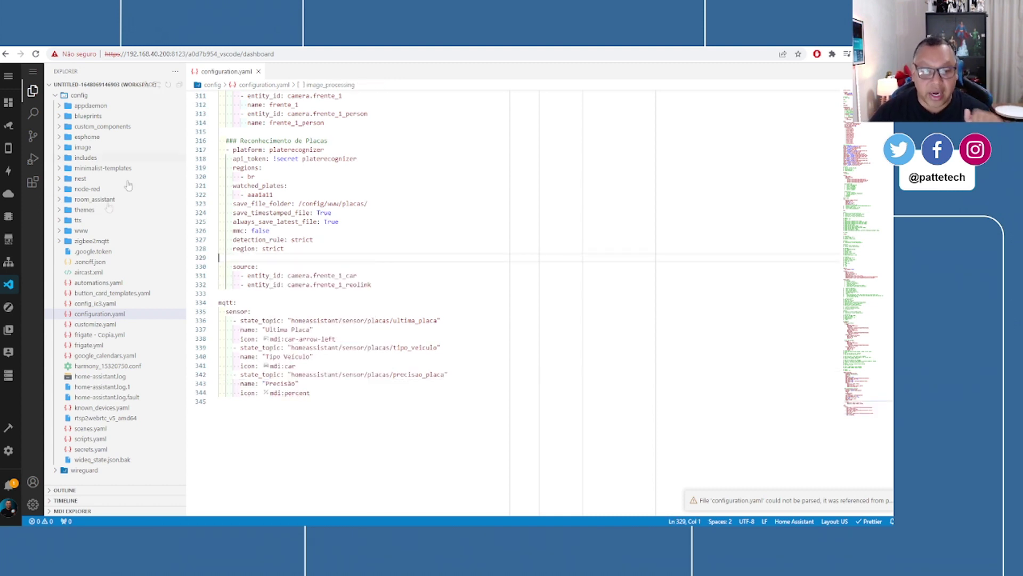
# Step: Validate the YAML configuration in the developer tools and restart Home Assistant
pyautogui.click(8, 428)
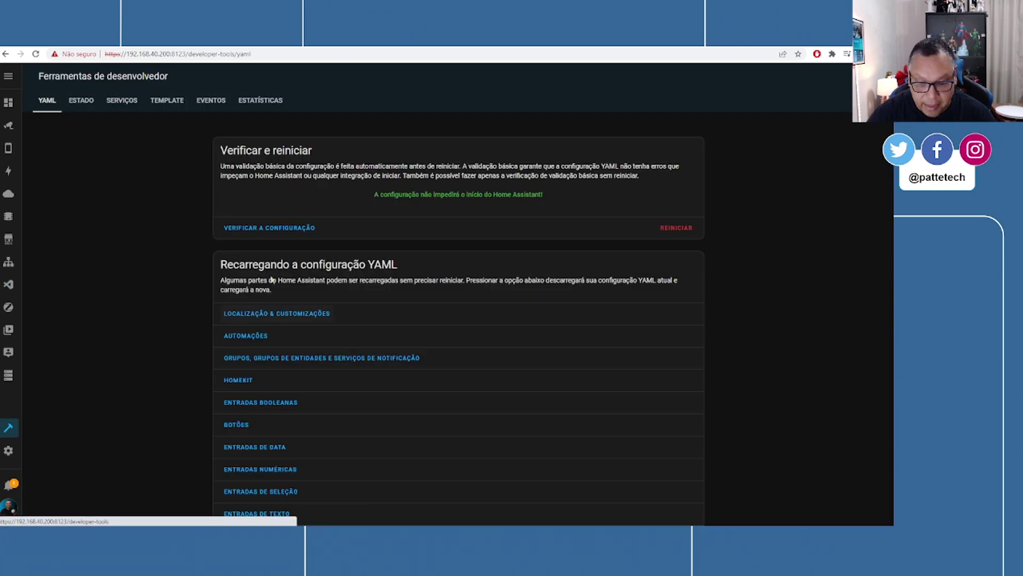
pyautogui.click(277, 230)
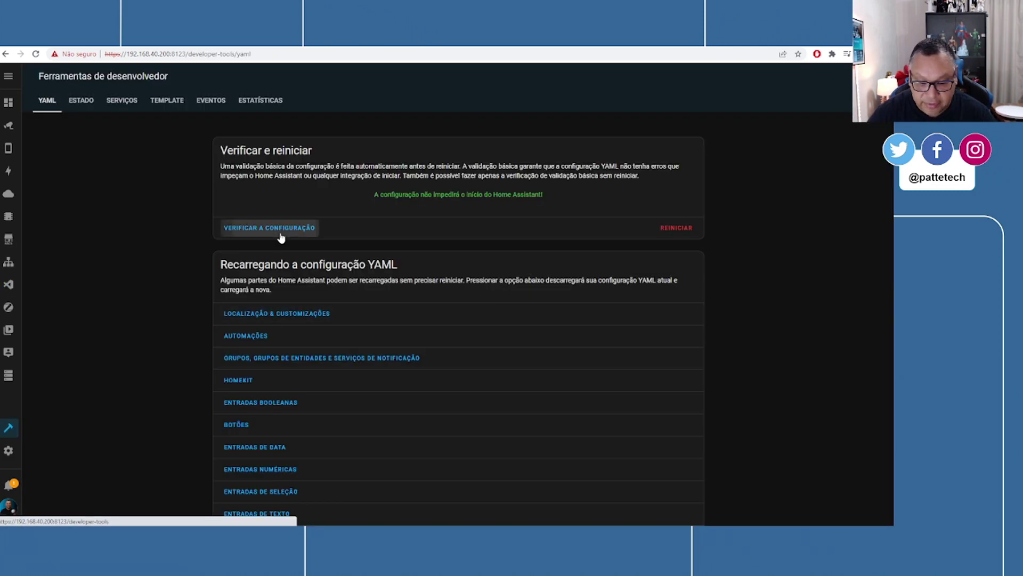
pyautogui.click(674, 234)
pyautogui.click(548, 324)
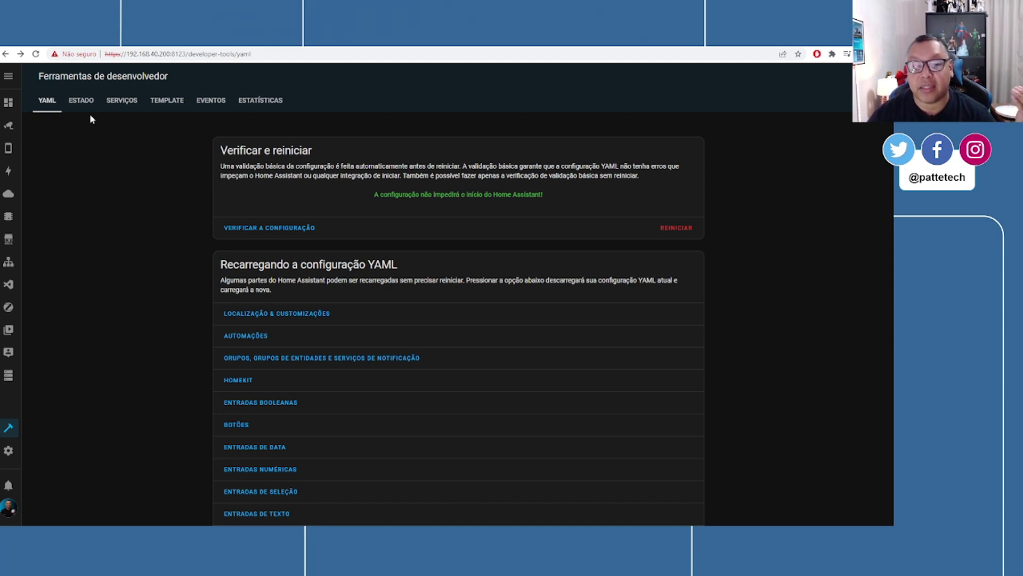
# Step: Search the entity registry for image_proc and show the information of the platerecognizer_frente_1_car entity
pyautogui.click(13, 452)
pyautogui.click(408, 151)
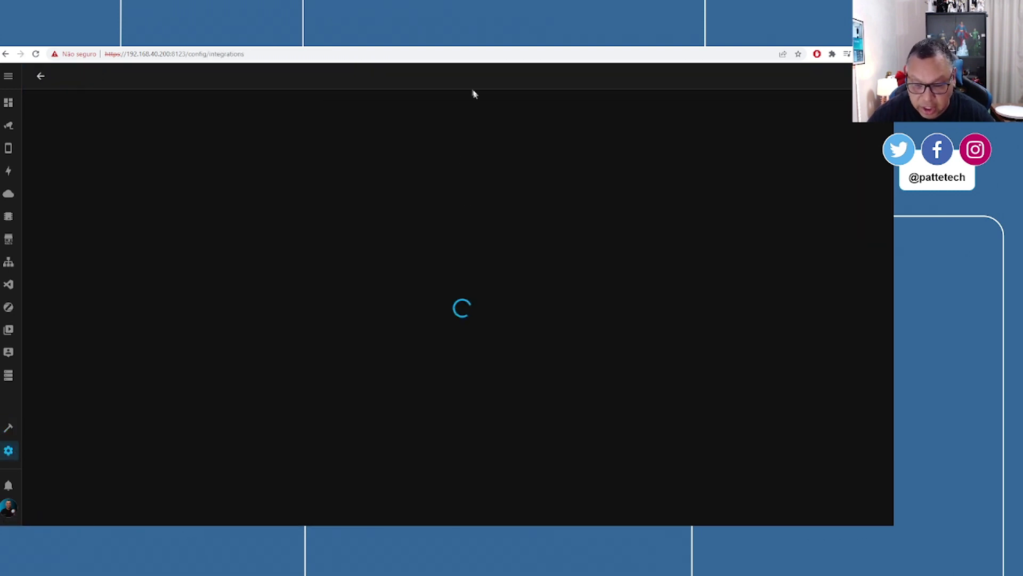
pyautogui.write('image')
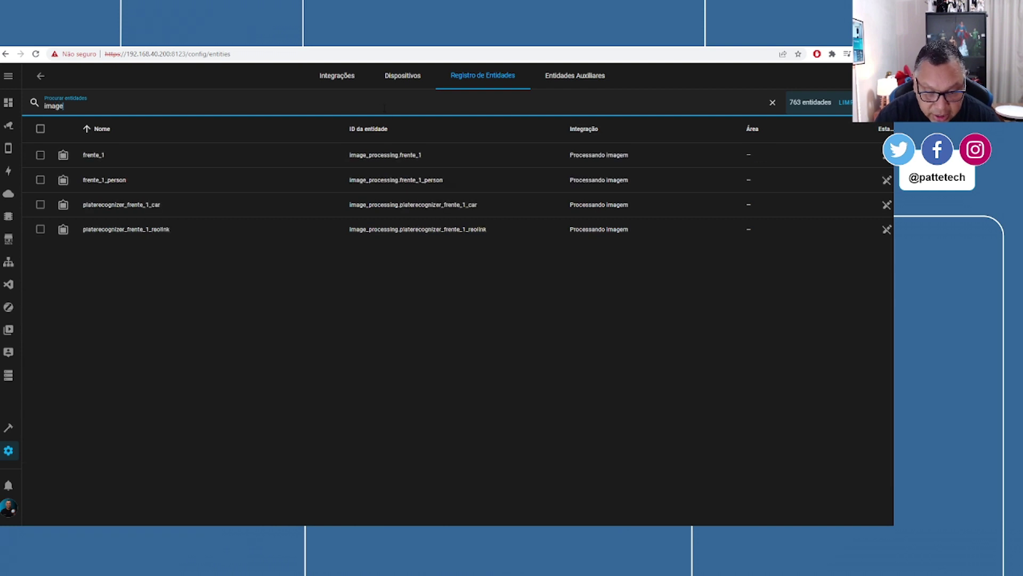
pyautogui.write('_proc')
pyautogui.click(128, 204)
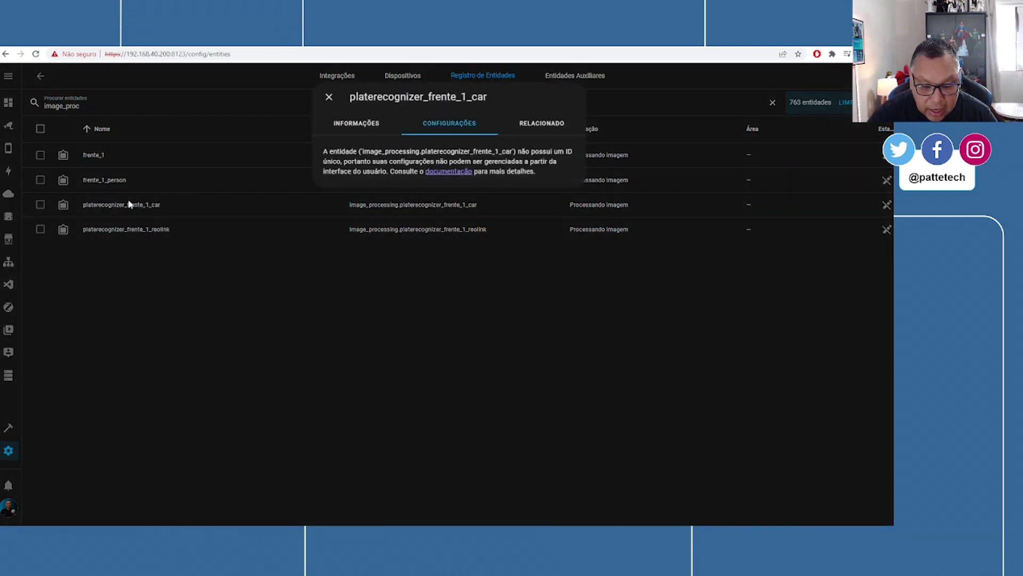
pyautogui.click(370, 124)
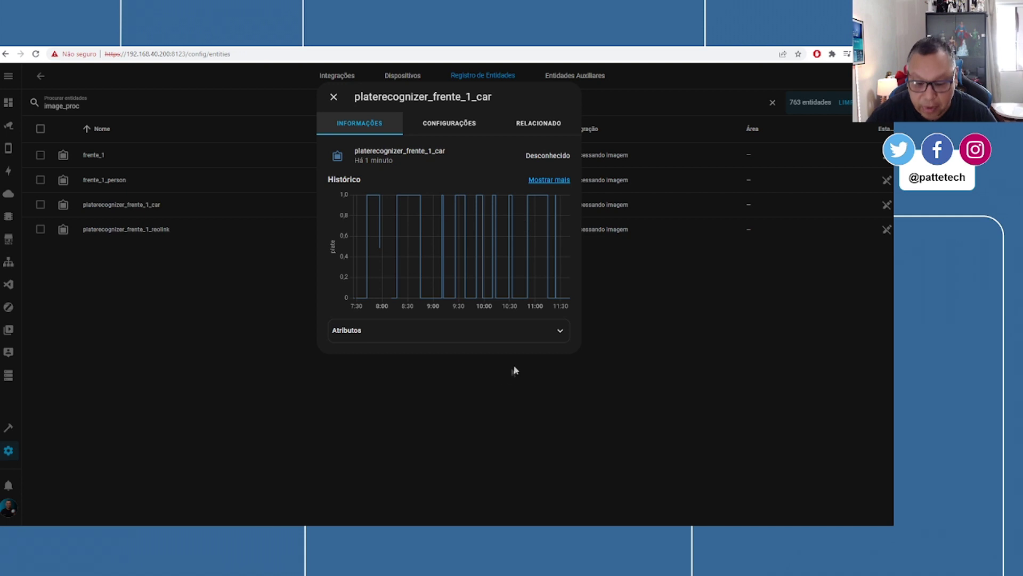
# Step: Expand the entity's attributes and examine its last detection, vehicles, orientation and watched plates
pyautogui.click(352, 330)
pyautogui.doubleClick(339, 347)
pyautogui.moveTo(340, 356); pyautogui.dragTo(403, 361)
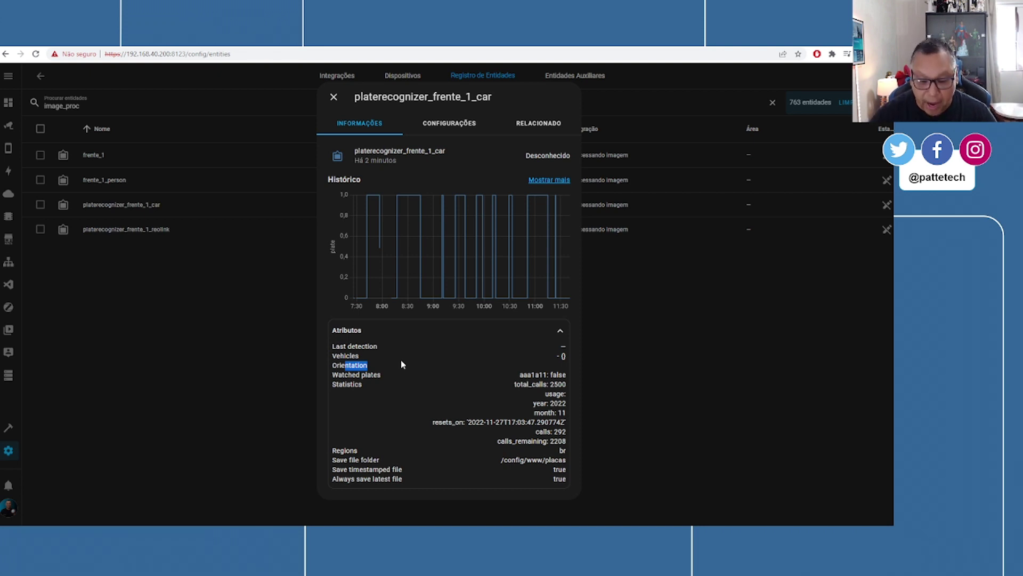
pyautogui.moveTo(338, 376); pyautogui.dragTo(397, 376)
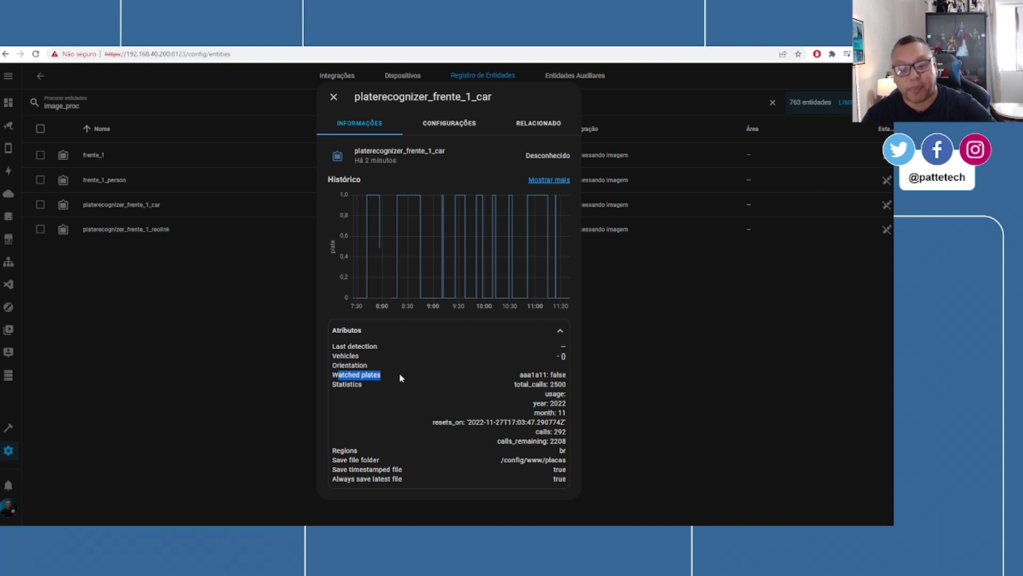
pyautogui.moveTo(520, 375); pyautogui.dragTo(570, 384)
pyautogui.click(564, 375)
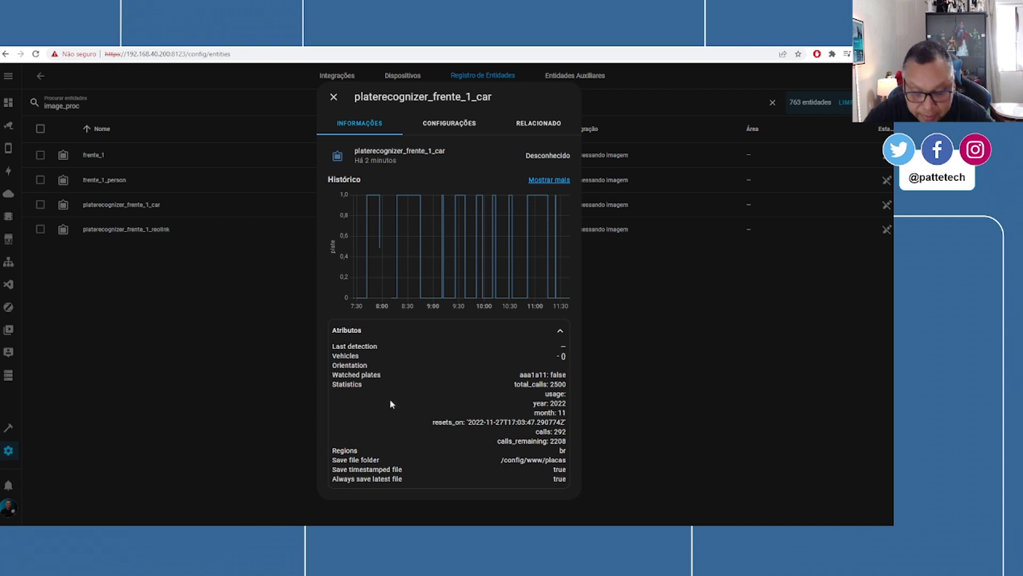
# Step: Examine the entity's API usage statistics: total calls, reset date, calls made and calls remaining
pyautogui.moveTo(343, 385); pyautogui.dragTo(354, 385)
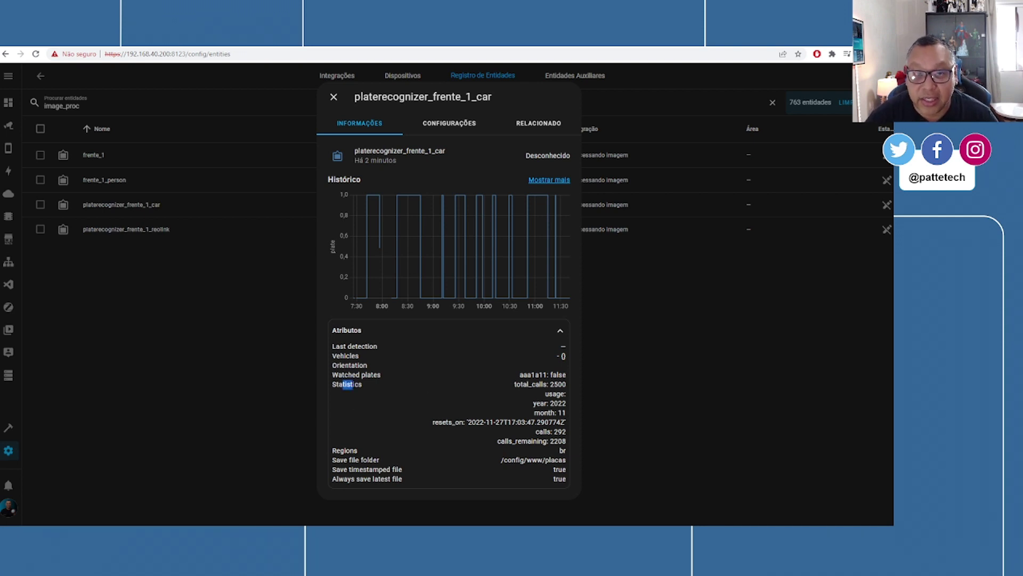
pyautogui.moveTo(514, 384); pyautogui.dragTo(570, 388)
pyautogui.click(570, 388)
pyautogui.tripleClick(569, 388)
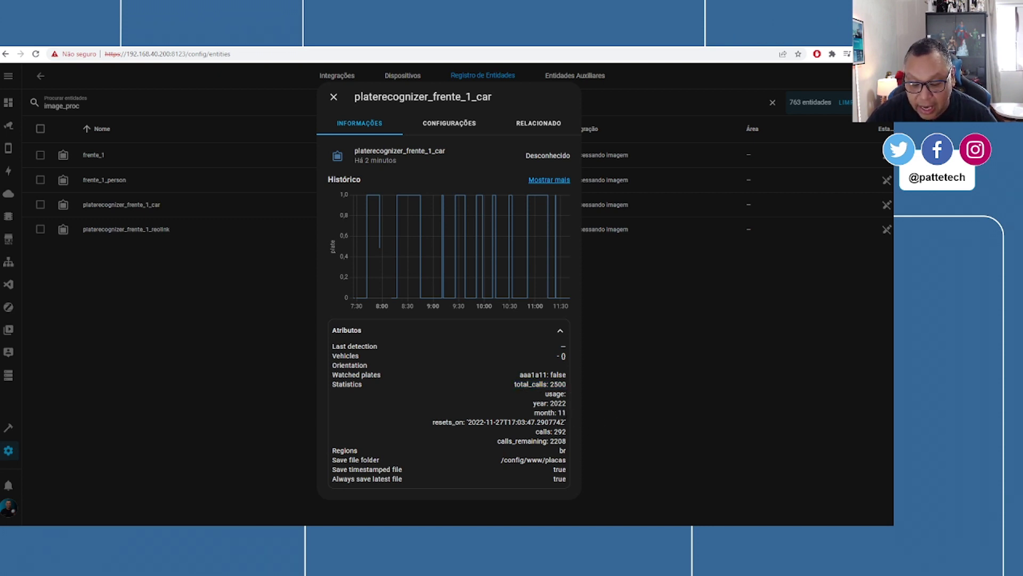
pyautogui.moveTo(514, 383); pyautogui.dragTo(570, 418)
pyautogui.click(531, 422)
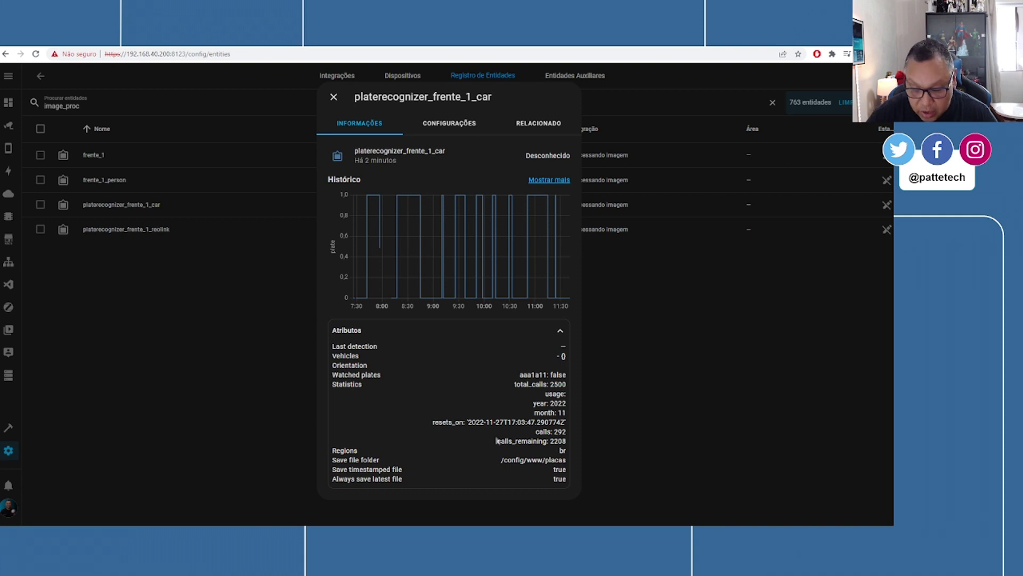
pyautogui.keyDown('shift'); pyautogui.click(500, 422); pyautogui.keyUp('shift')
pyautogui.keyDown('shift'); pyautogui.click(504, 422); pyautogui.keyUp('shift')
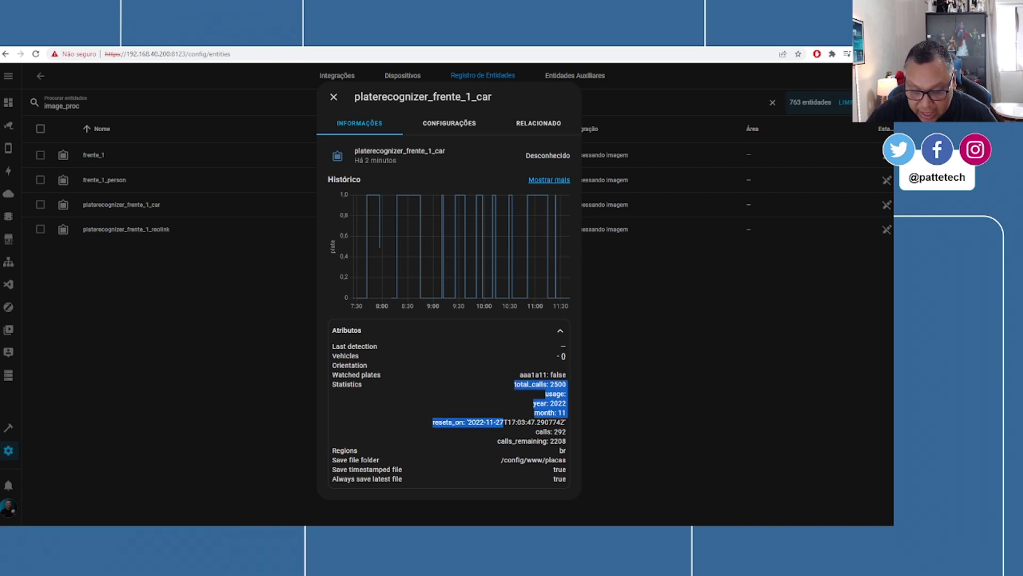
pyautogui.click(507, 425)
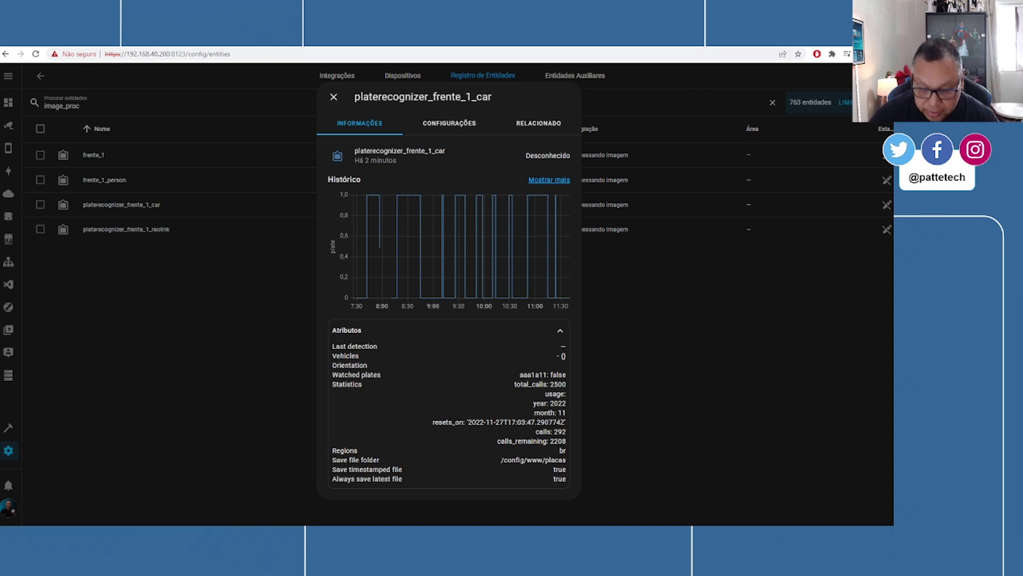
pyautogui.moveTo(568, 431); pyautogui.dragTo(535, 431)
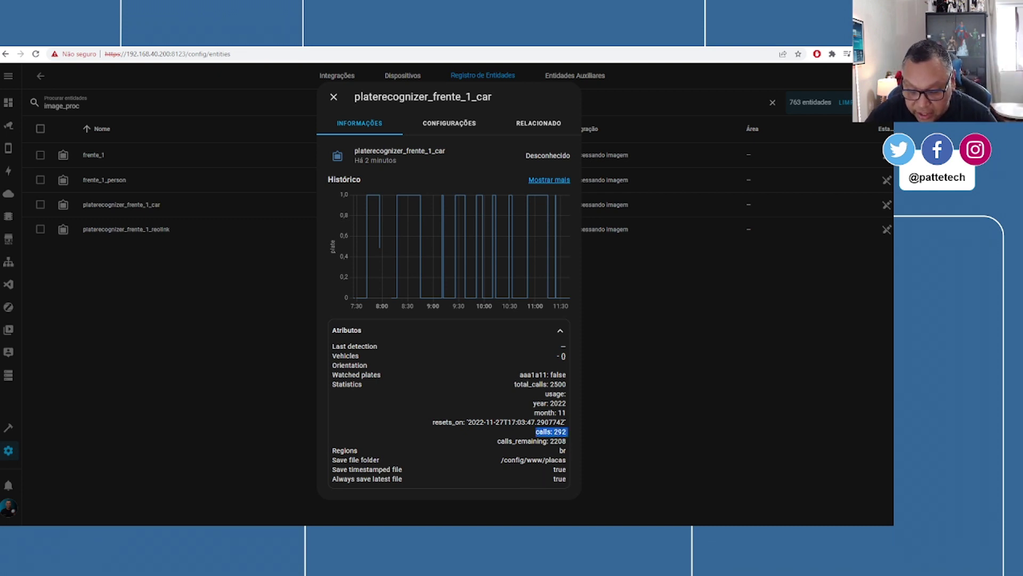
pyautogui.doubleClick(558, 441)
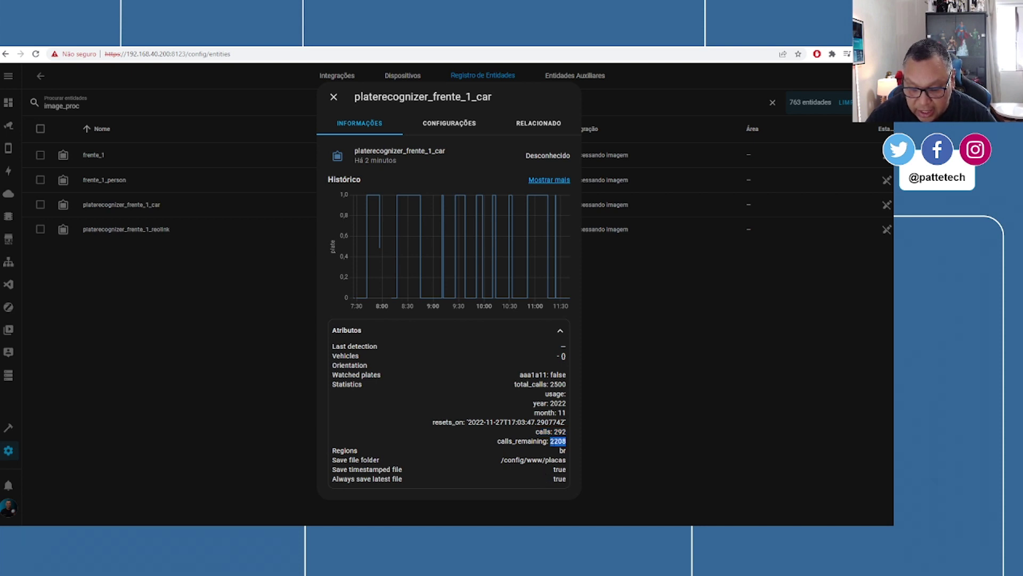
# Step: Check the entity's region, save folder and file-saving attributes, and close its details
pyautogui.click(323, 474)
pyautogui.doubleClick(563, 450)
pyautogui.moveTo(350, 459); pyautogui.dragTo(558, 460)
pyautogui.moveTo(337, 469); pyautogui.dragTo(538, 482)
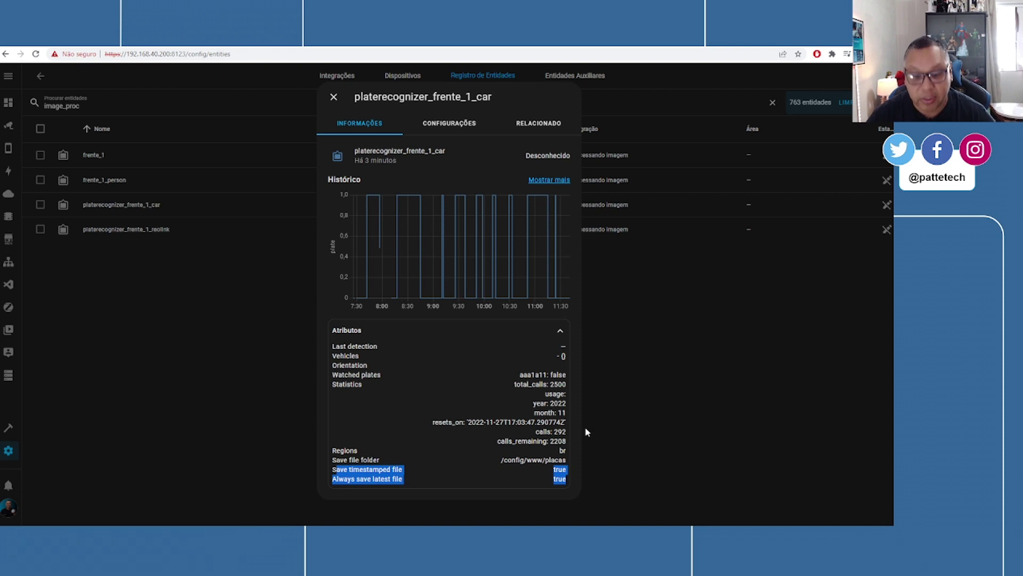
pyautogui.click(334, 96)
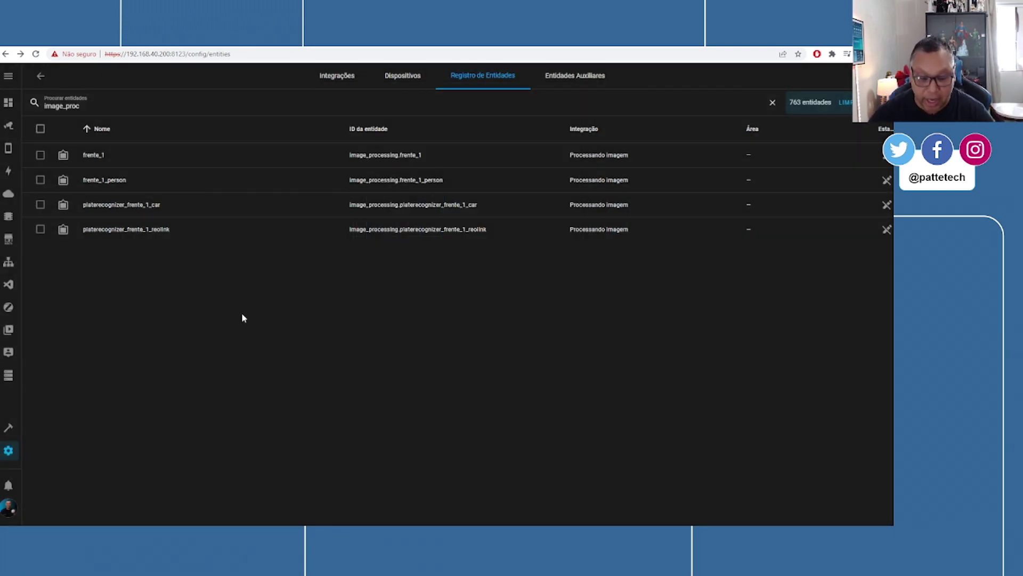
# Step: Set up a call of the Processando Imagem: Scan service in the developer tools, targeting platerecognizer_frente_1_car
pyautogui.click(8, 427)
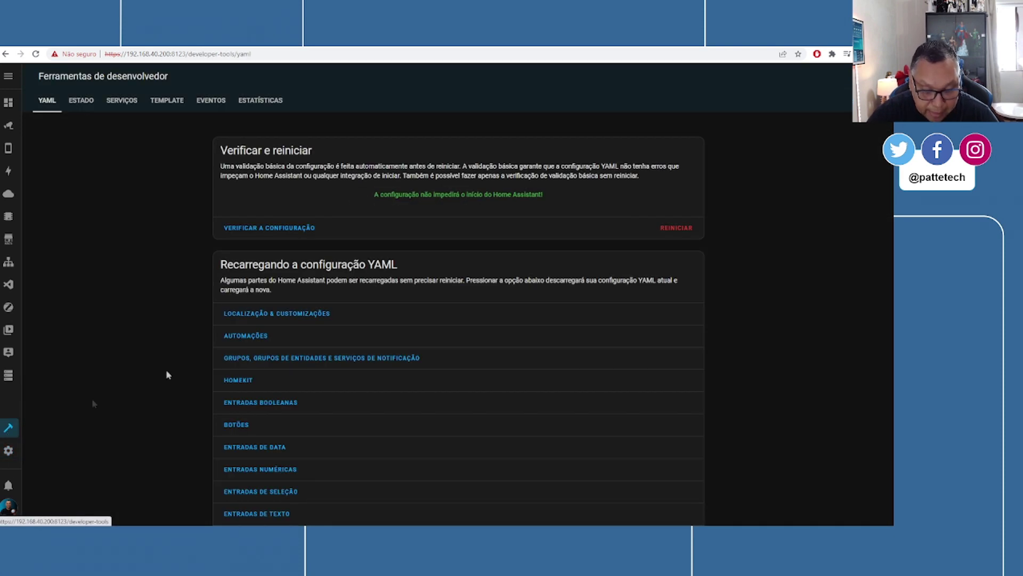
pyautogui.click(122, 101)
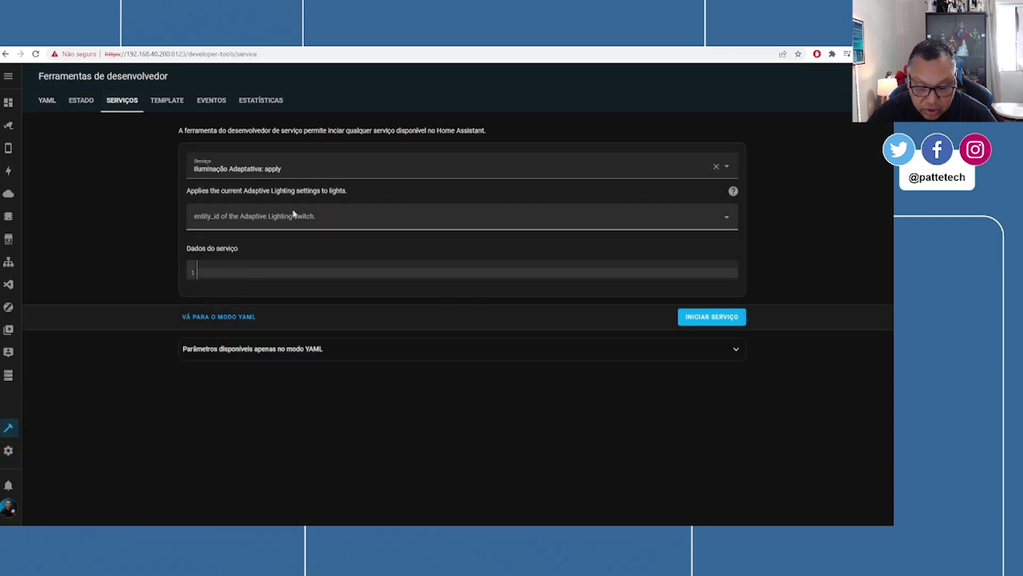
pyautogui.click(306, 164)
pyautogui.write('image')
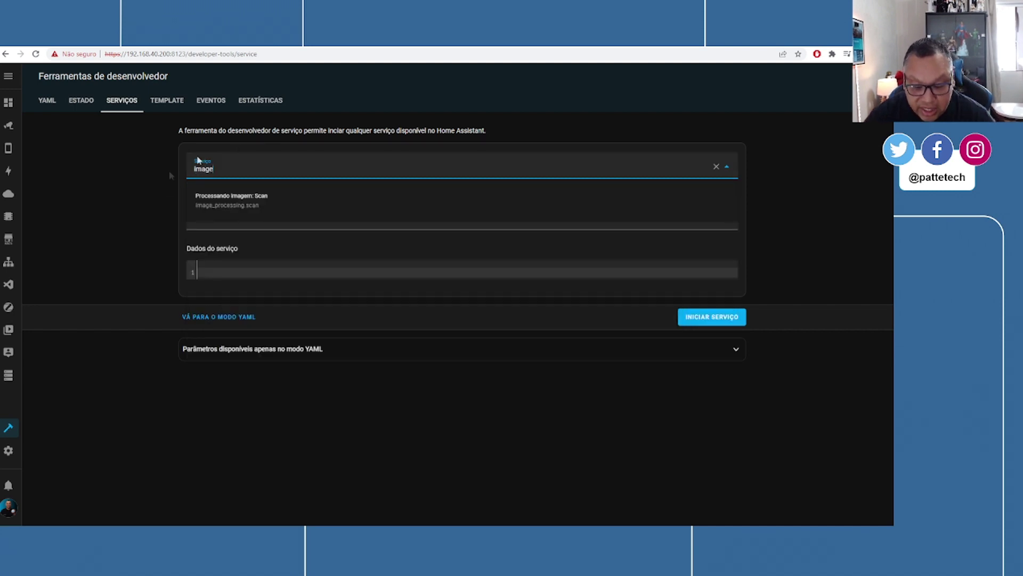
pyautogui.click(224, 201)
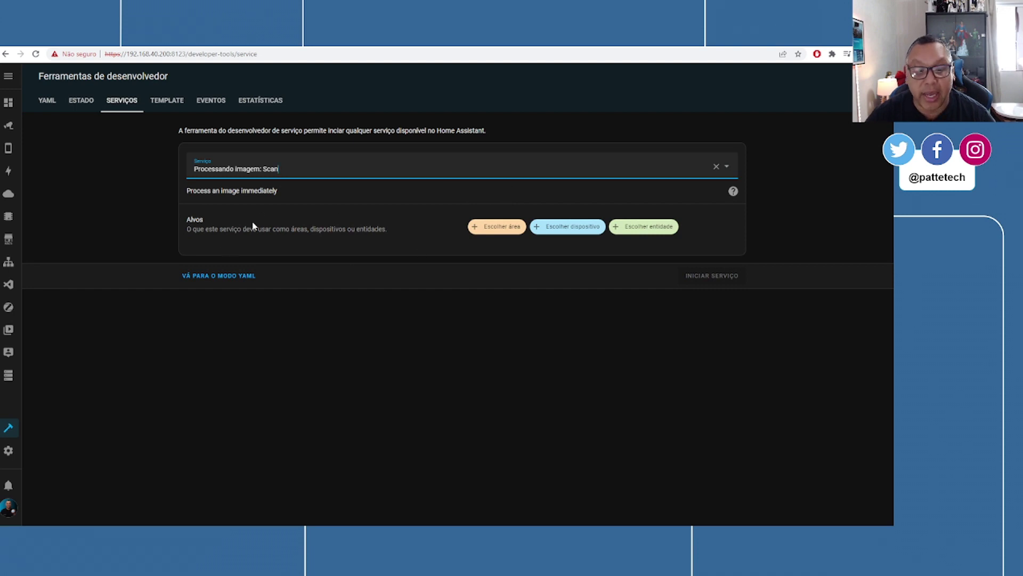
pyautogui.click(639, 229)
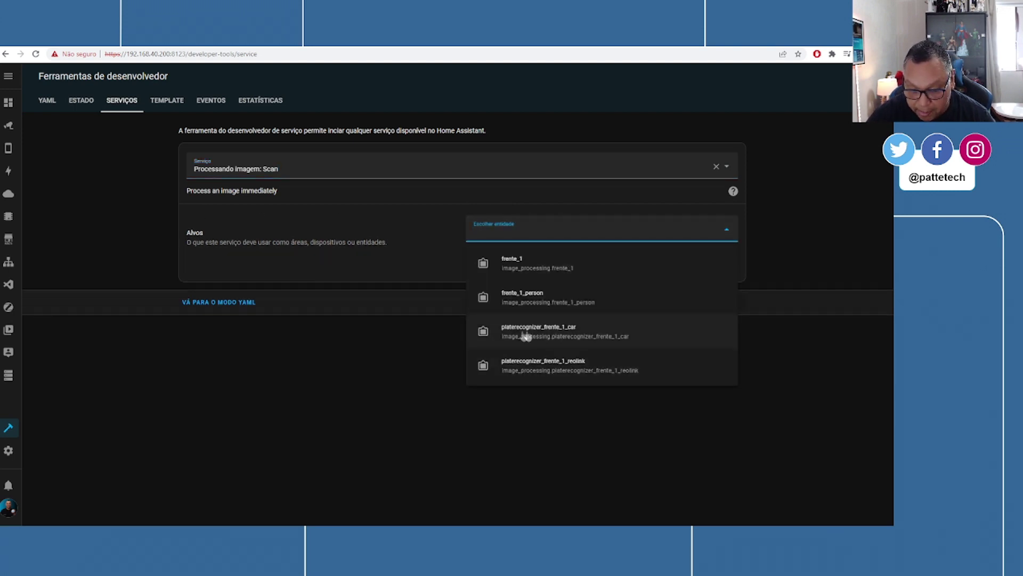
pyautogui.click(565, 334)
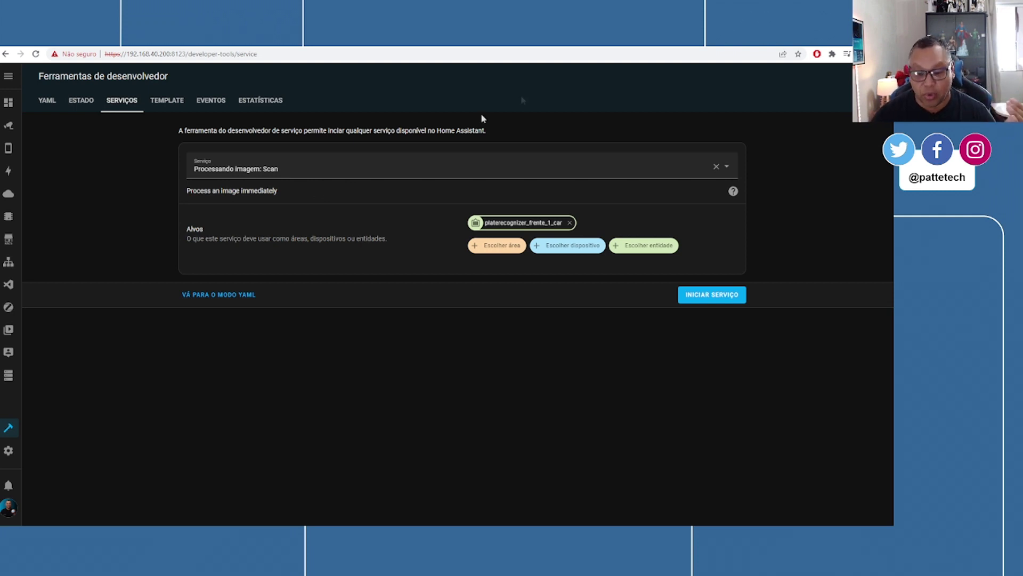
# Step: View the Carro Frente 1 camera snapshot enlarged from the home dashboard and close it
pyautogui.click(614, 47)
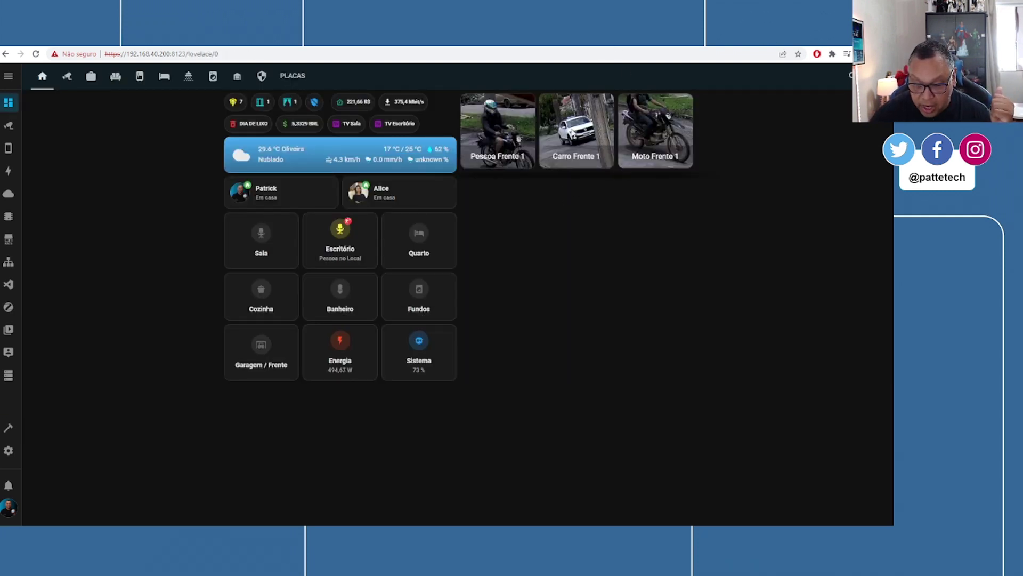
pyautogui.click(572, 130)
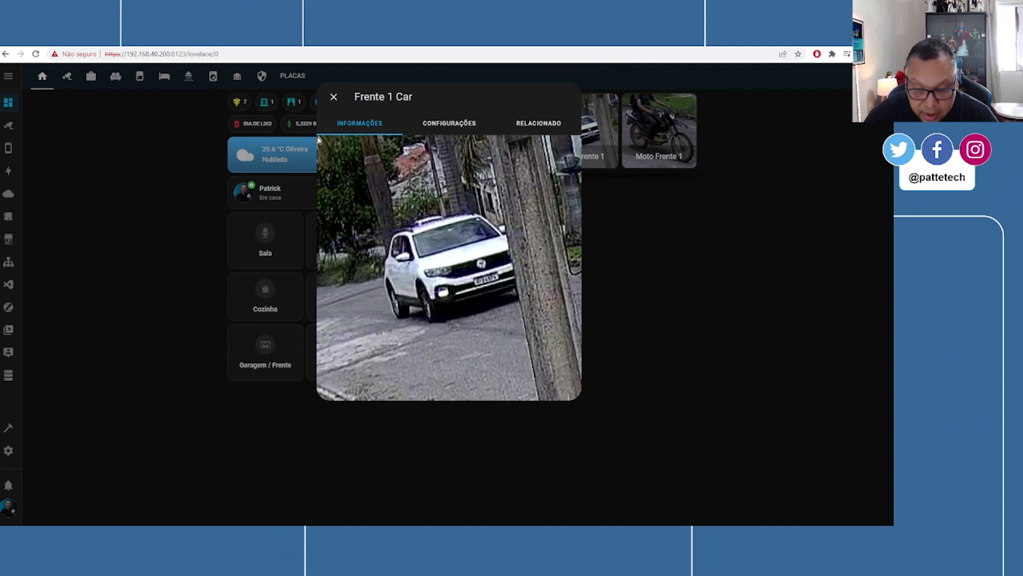
pyautogui.click(334, 96)
# Step: Return to the developer tools and run the prepared image scan service on platerecognizer_frente_1_car
pyautogui.click(8, 428)
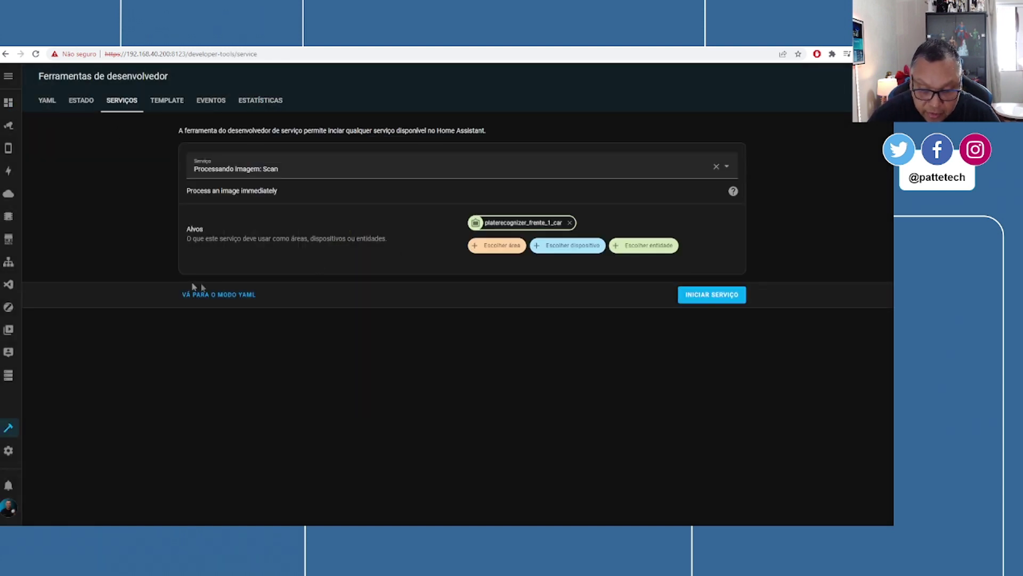
pyautogui.click(693, 299)
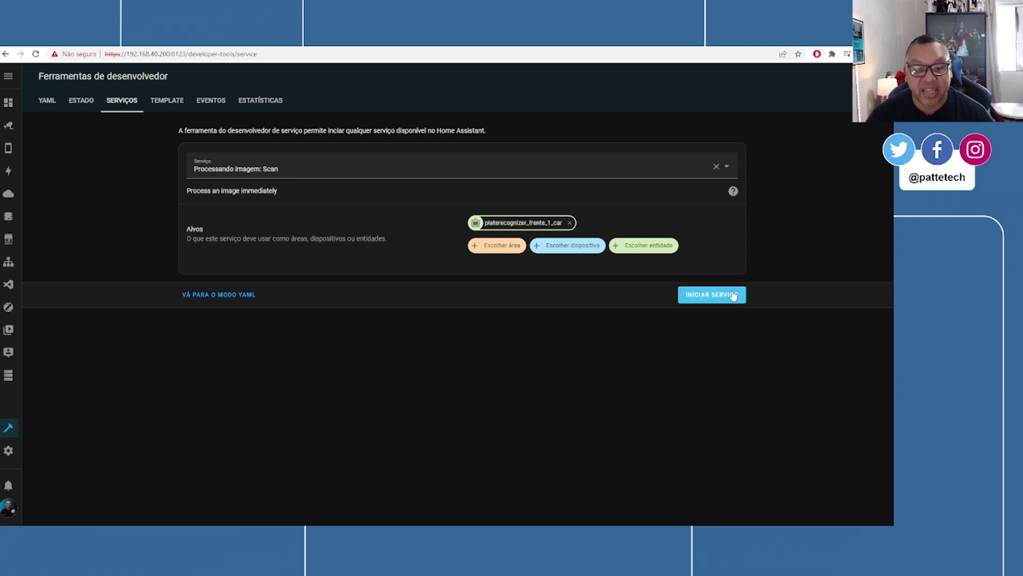
# Step: Switch to File Explorer and inspect the newest timestamped platerecognizer_frente_1_car image in the www/placas folder, closing it again
pyautogui.hotkey('alt', 'Tab')
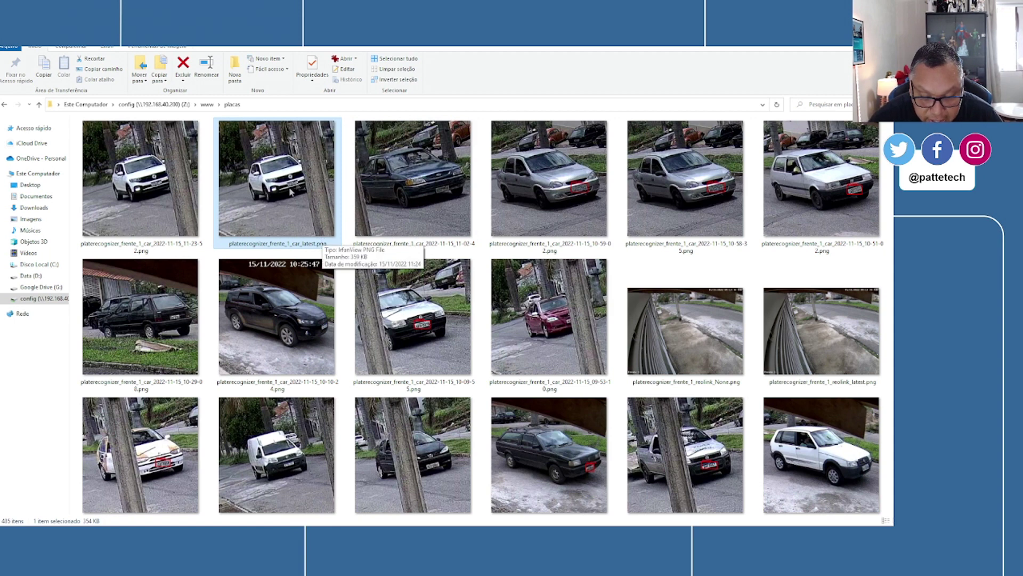
pyautogui.click(159, 247)
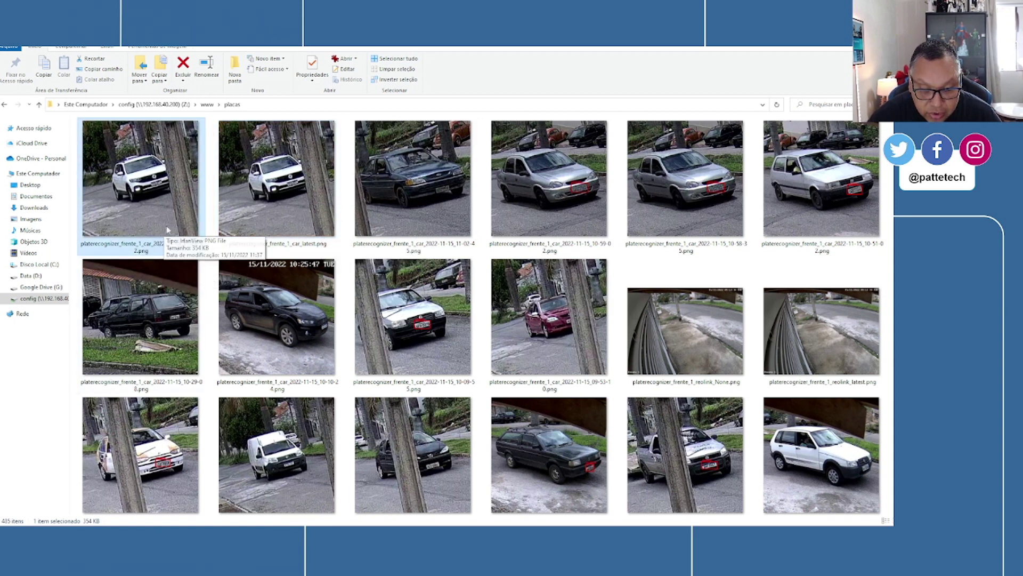
pyautogui.doubleClick(151, 192)
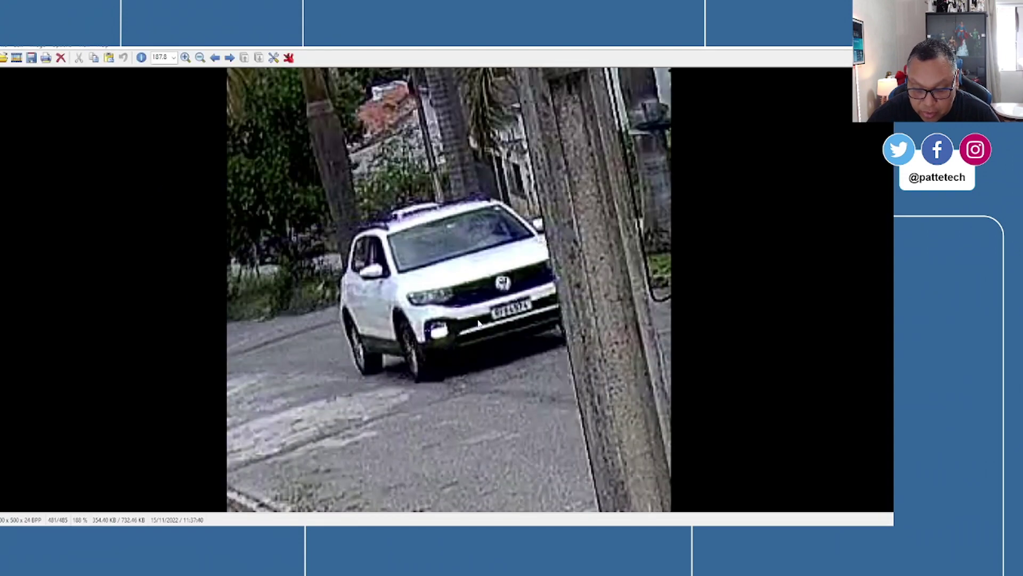
pyautogui.press('Escape')
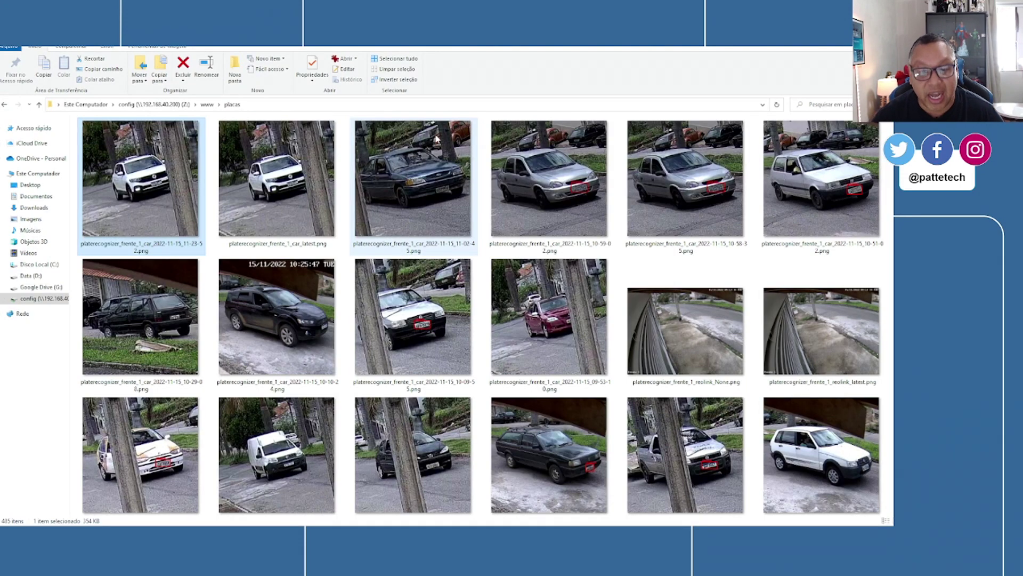
# Step: Switch back to Home Assistant, filter the entity registry by "image" and inspect the history and attributes of platerecognizer_frente_1_car
pyautogui.hotkey('alt', 'Tab')
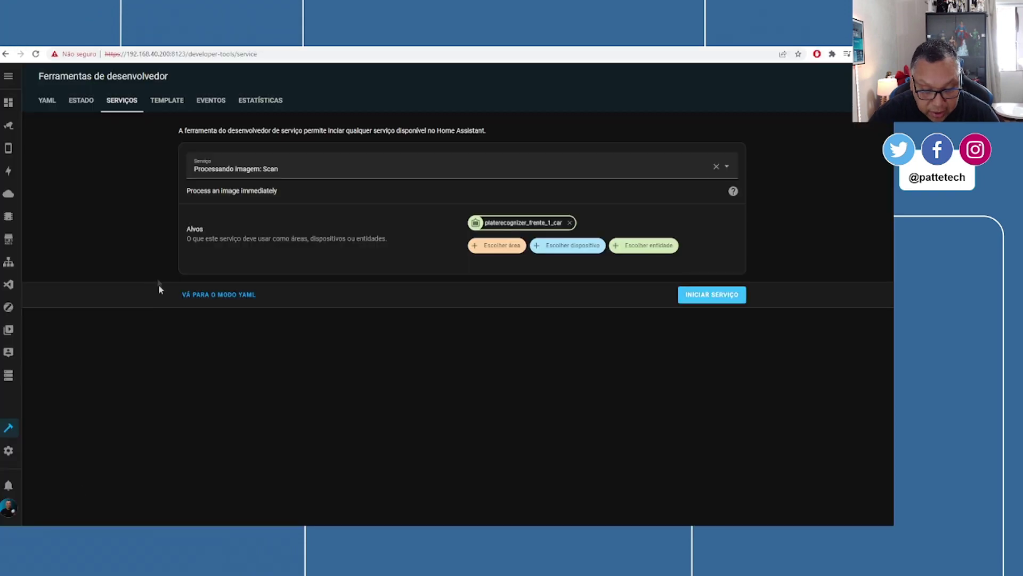
pyautogui.click(8, 450)
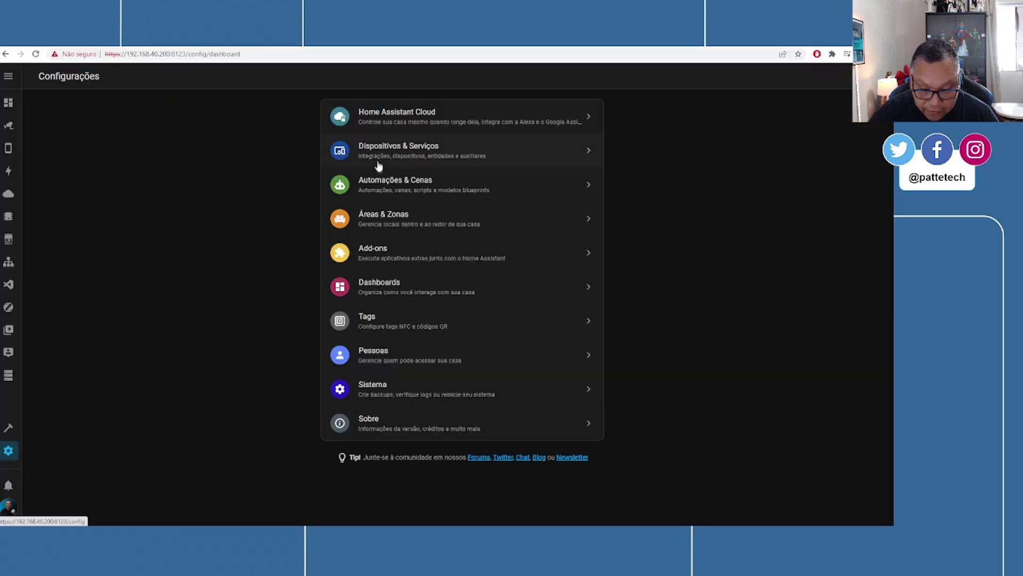
pyautogui.click(409, 150)
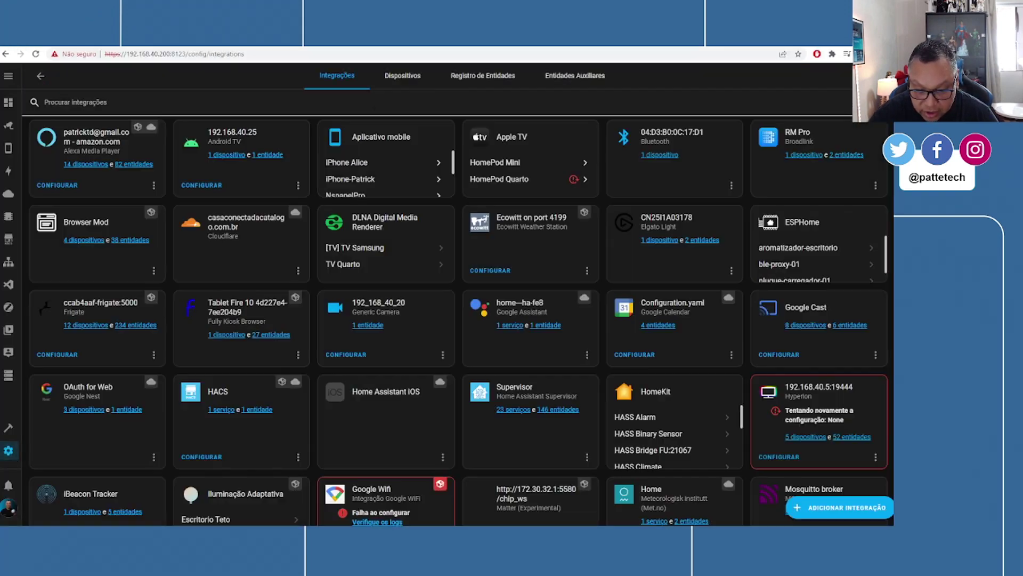
pyautogui.click(483, 75)
pyautogui.click(481, 103)
pyautogui.write('image')
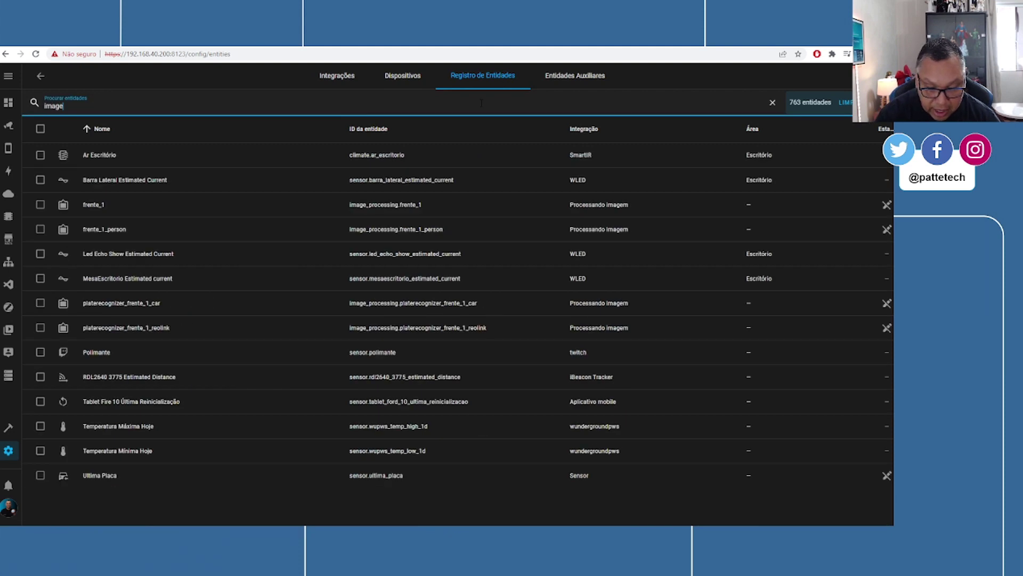
pyautogui.click(137, 202)
pyautogui.click(357, 138)
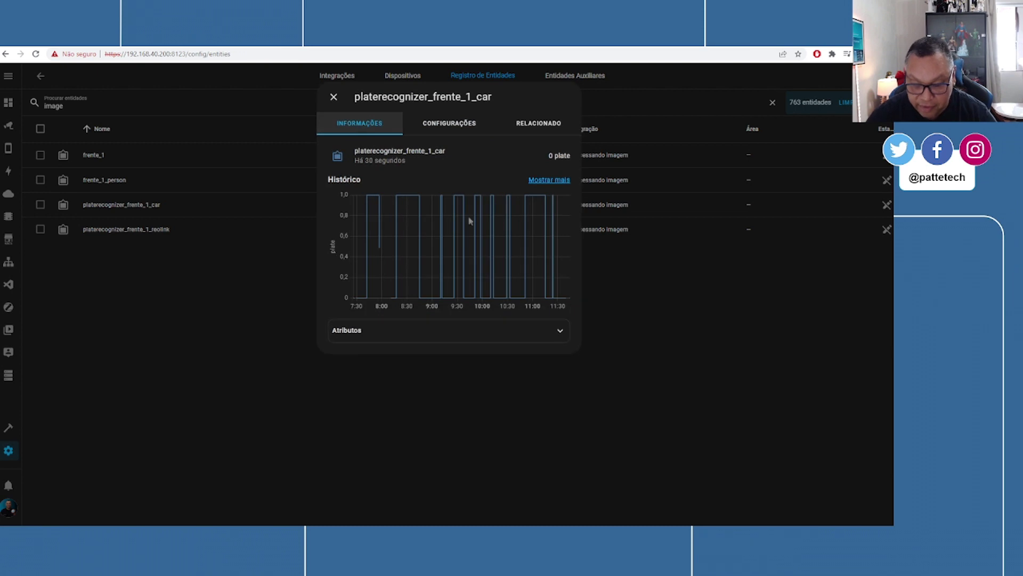
pyautogui.click(521, 329)
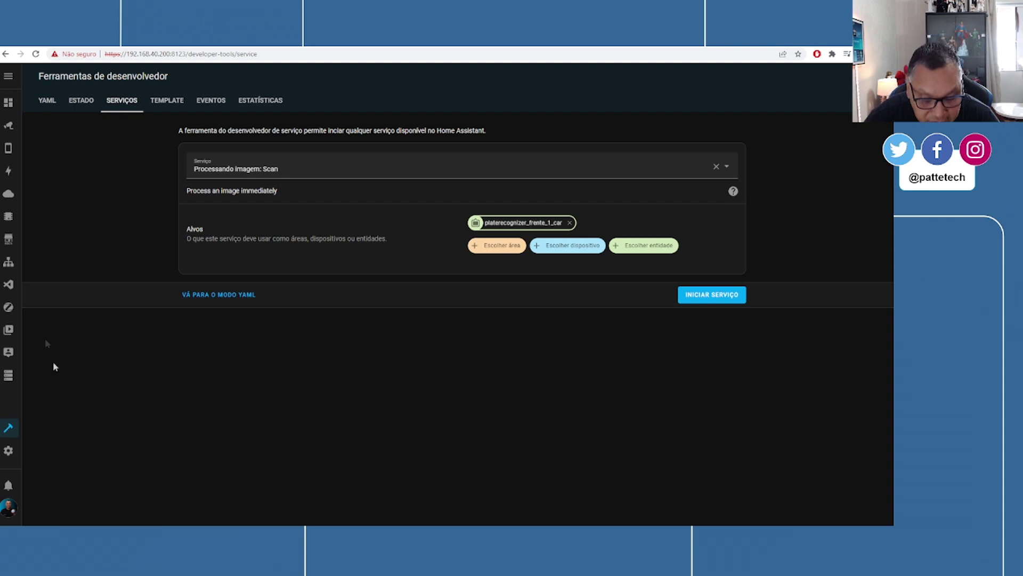
# Step: Create a new empty automation from scratch in the automations settings
pyautogui.click(9, 450)
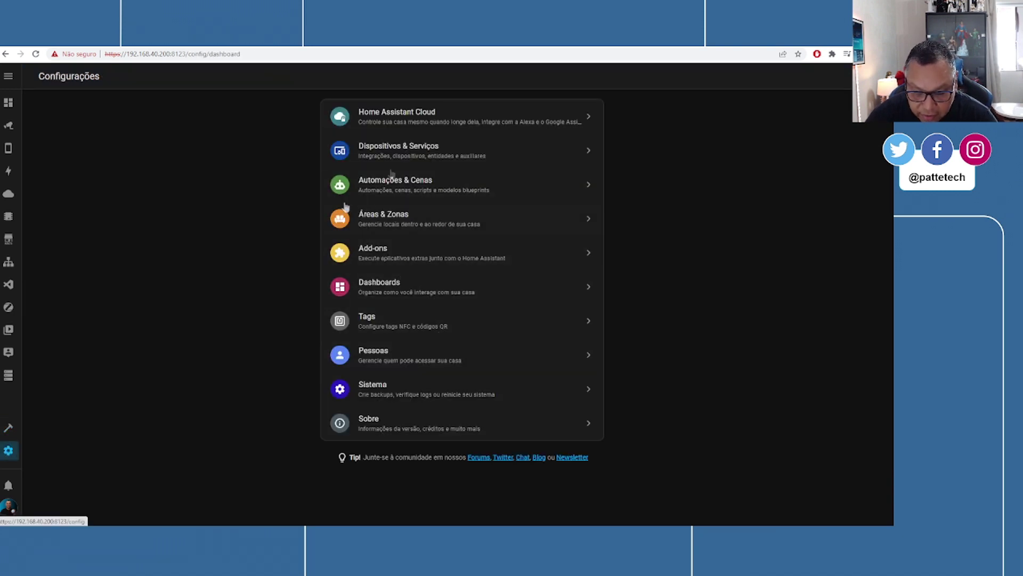
pyautogui.click(402, 185)
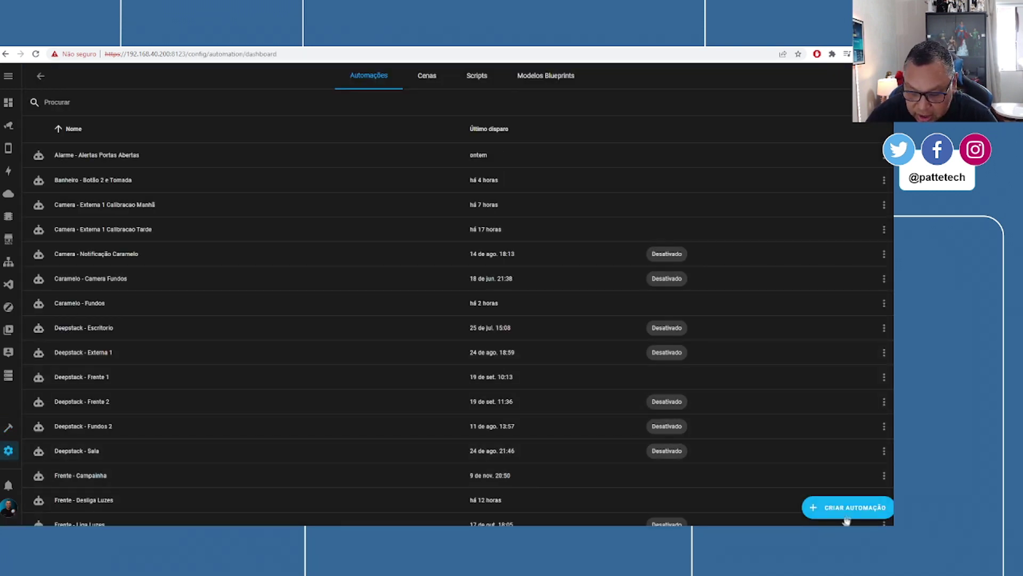
pyautogui.click(847, 507)
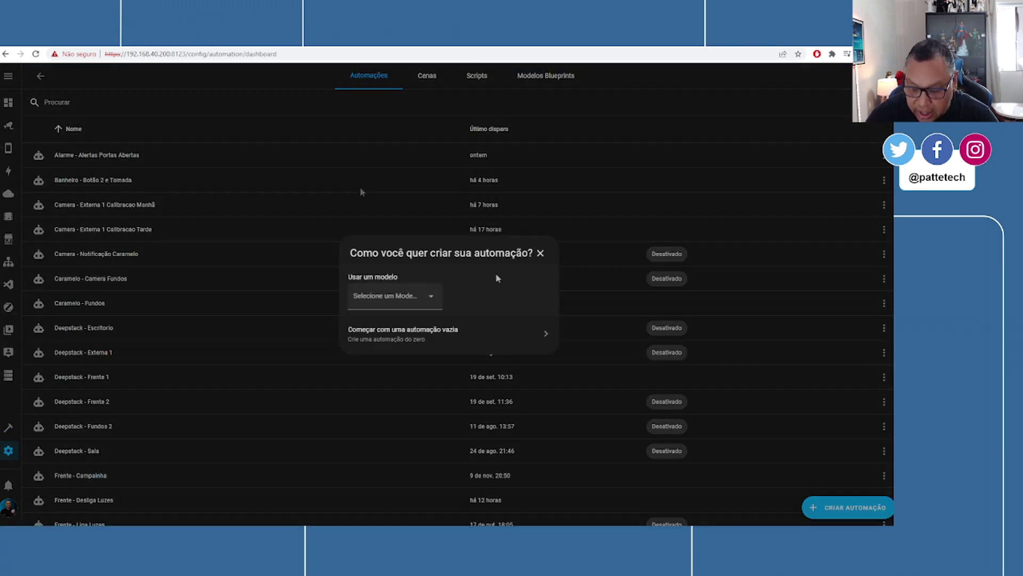
pyautogui.click(402, 336)
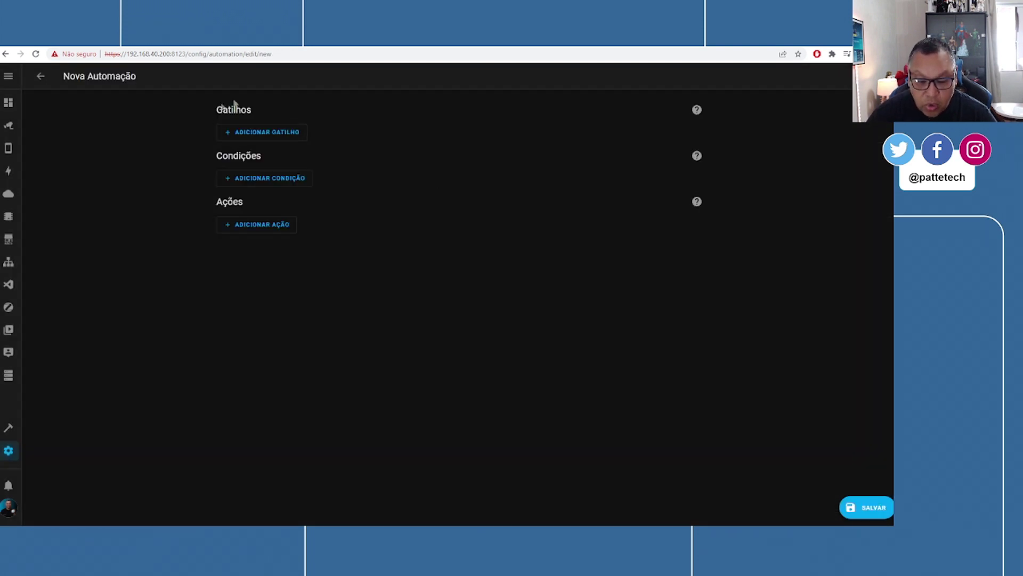
# Step: Add a state trigger for Frente 1 car occupancy changing to Ocupado
pyautogui.click(278, 134)
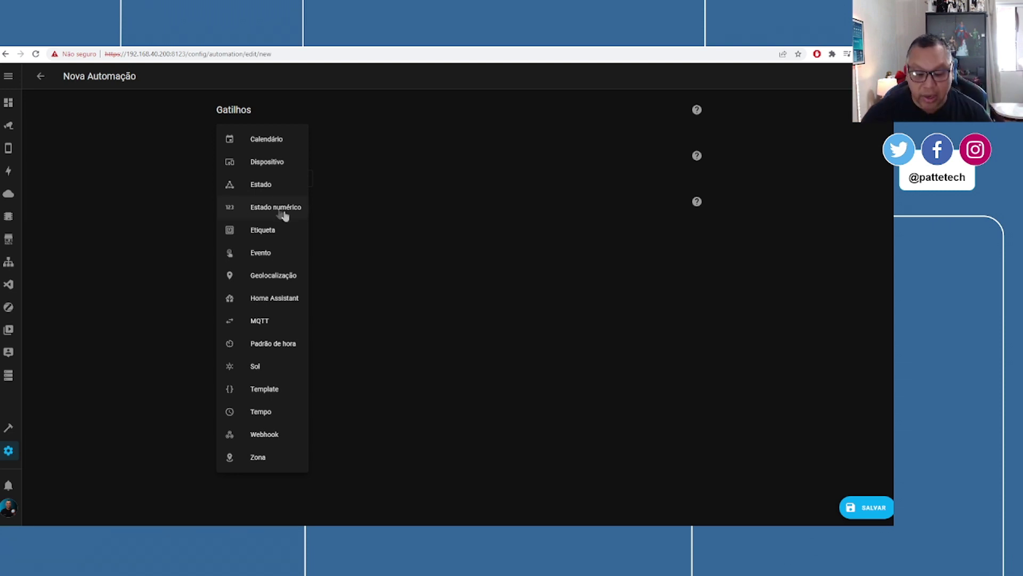
pyautogui.click(261, 185)
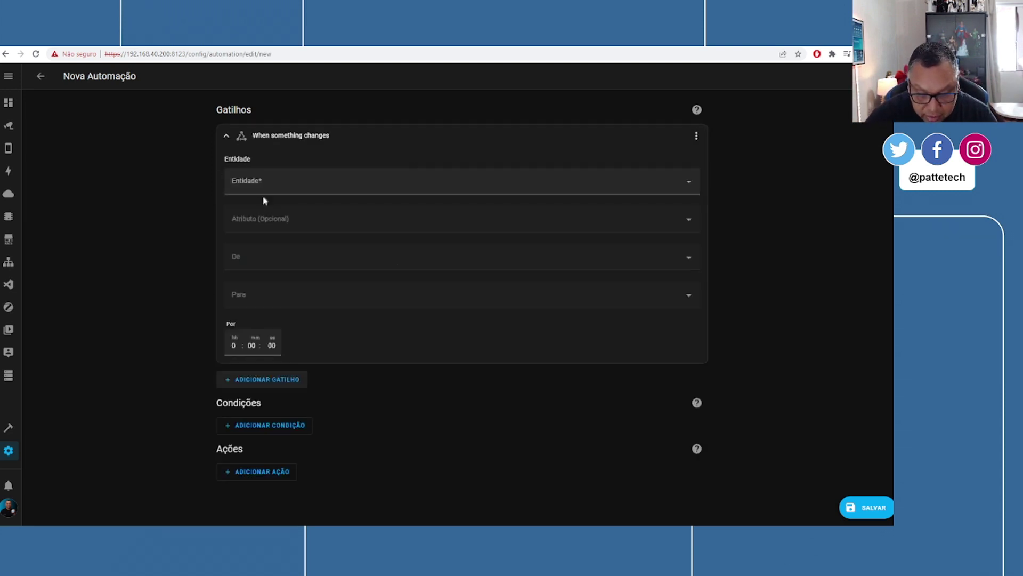
pyautogui.click(278, 181)
pyautogui.write('frente')
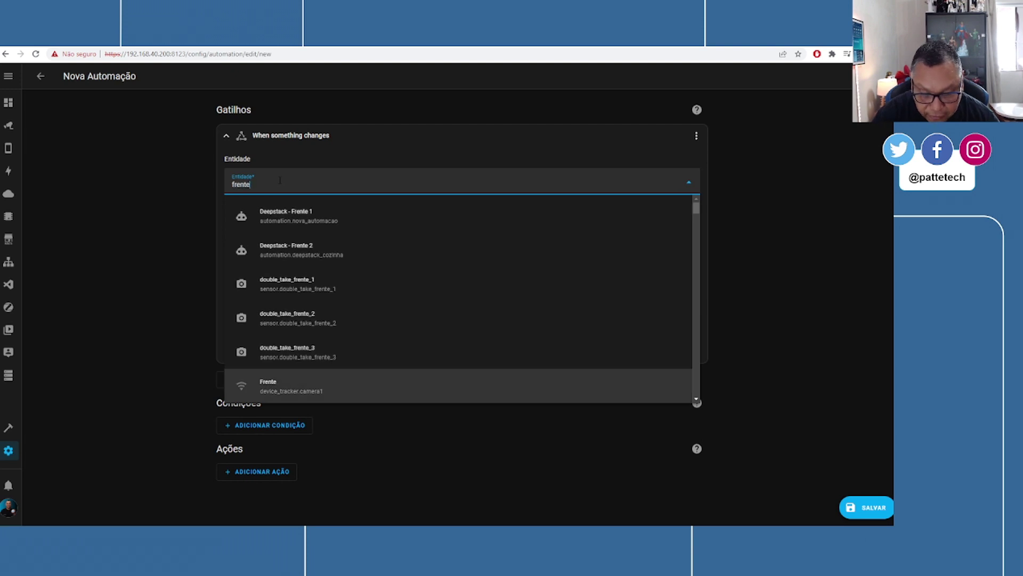
pyautogui.write('_1_car')
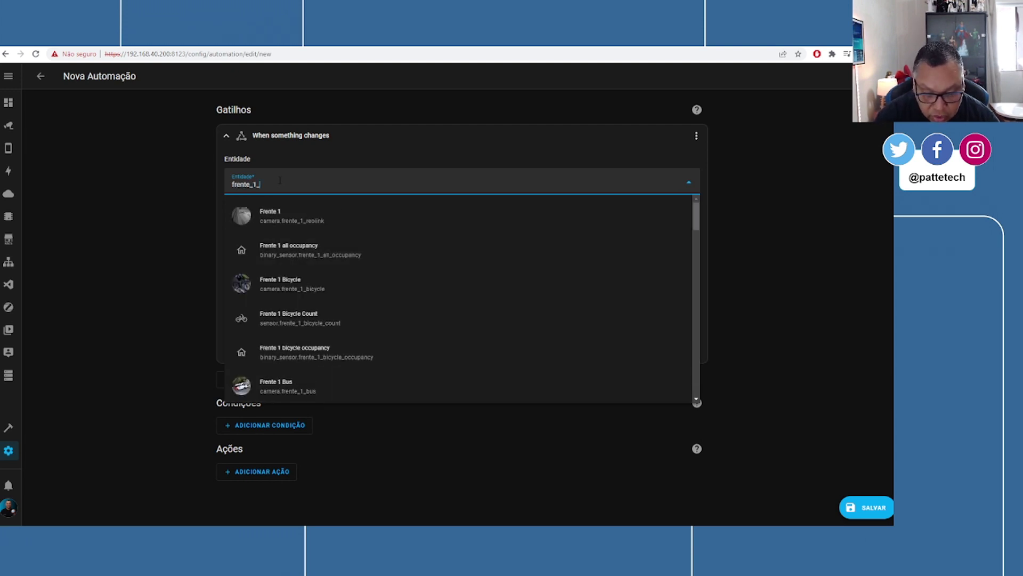
pyautogui.press('Down')
pyautogui.press('Down')
pyautogui.press('Down')
pyautogui.press('Down')
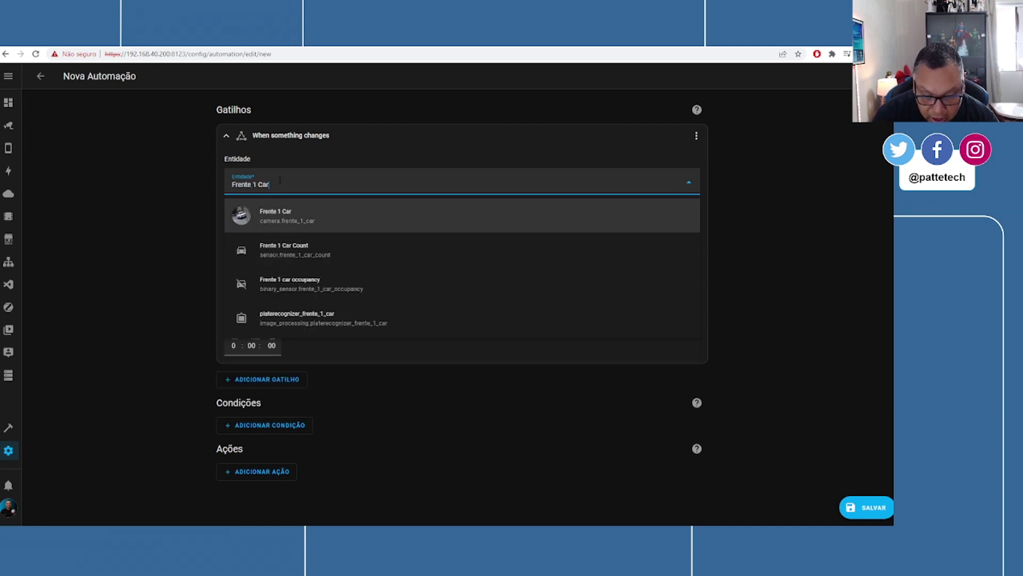
pyautogui.press('Up')
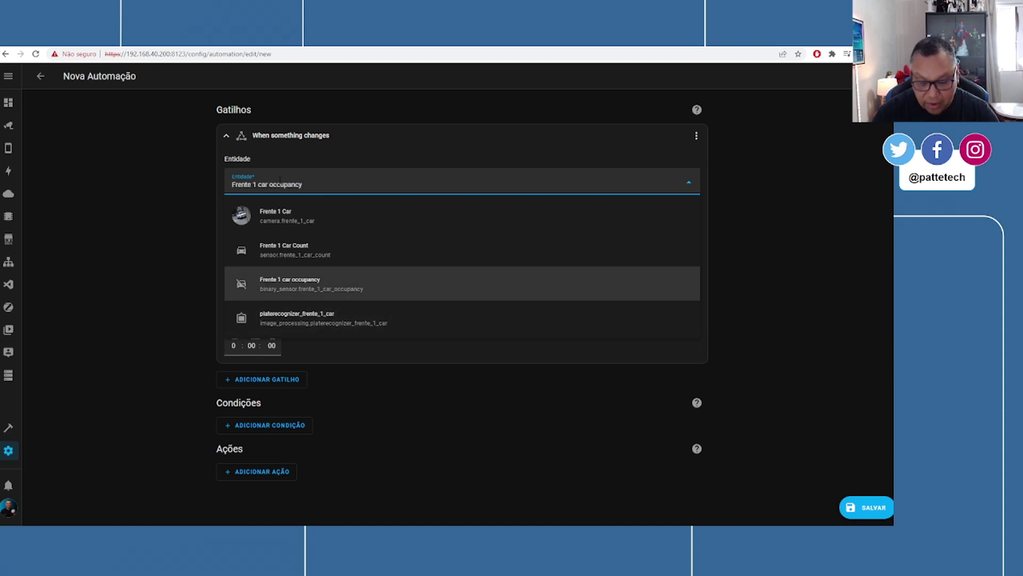
pyautogui.press('Return')
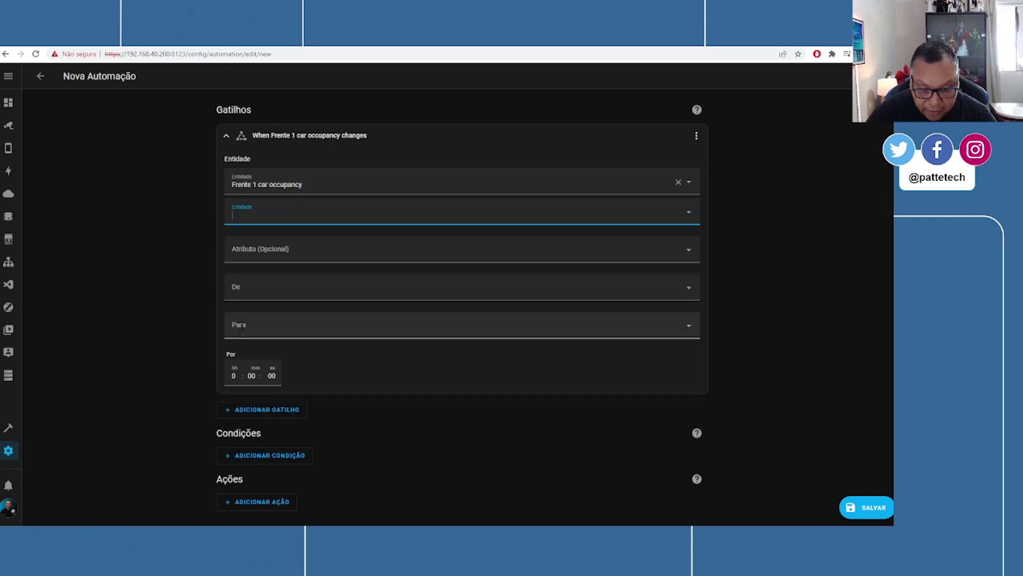
pyautogui.click(241, 327)
pyautogui.click(242, 356)
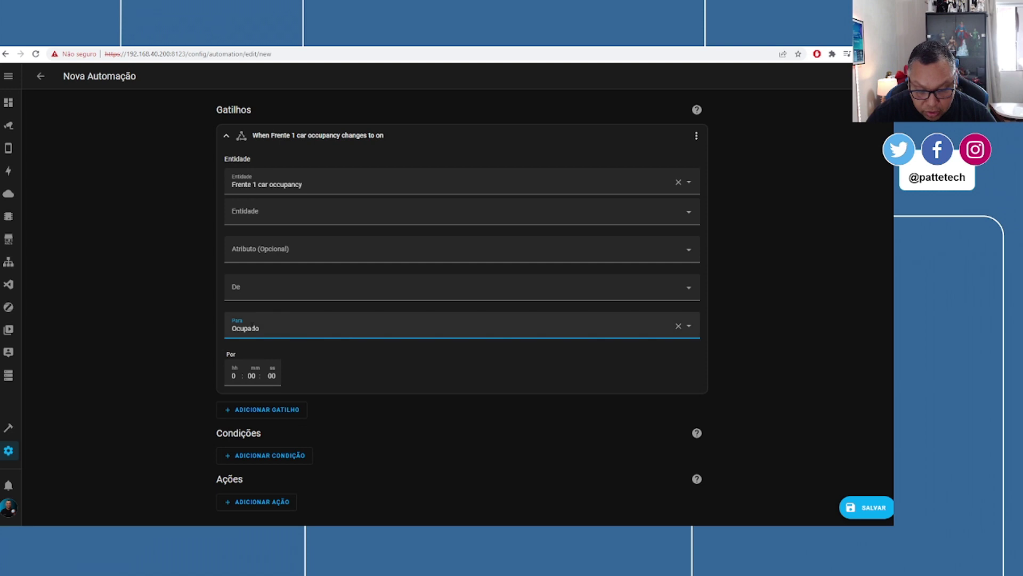
# Step: Add a service action that runs Processando Imagem: Scan on the platerecognizer_frente_1_car entity
pyautogui.click(264, 509)
pyautogui.click(262, 506)
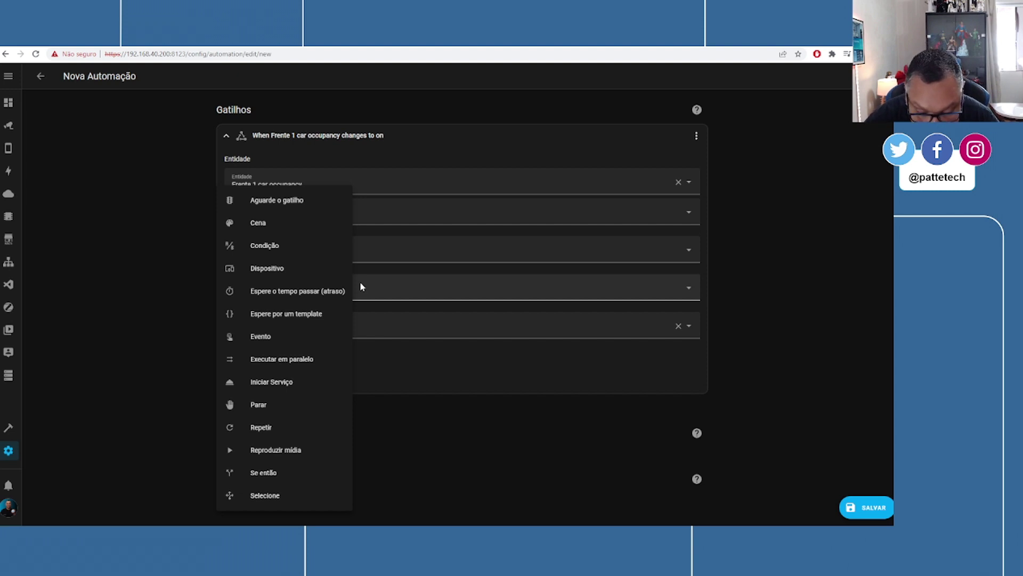
pyautogui.click(265, 384)
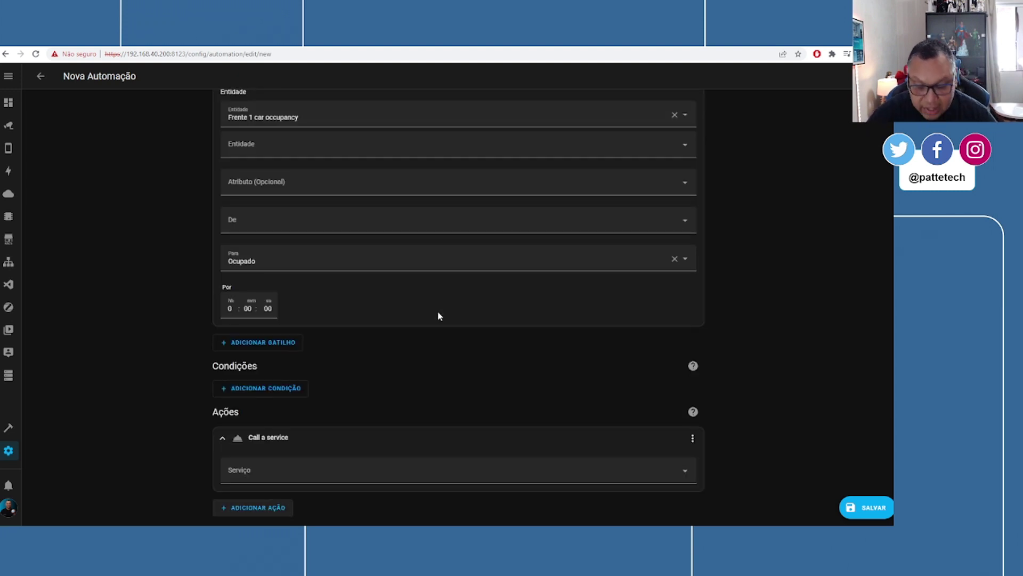
pyautogui.click(254, 471)
pyautogui.write('imag')
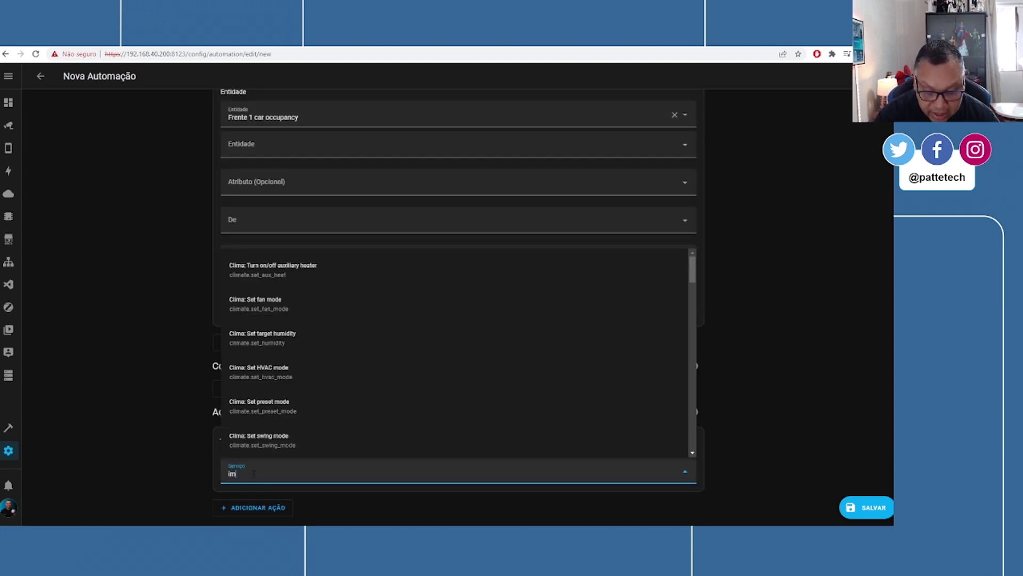
pyautogui.click(261, 445)
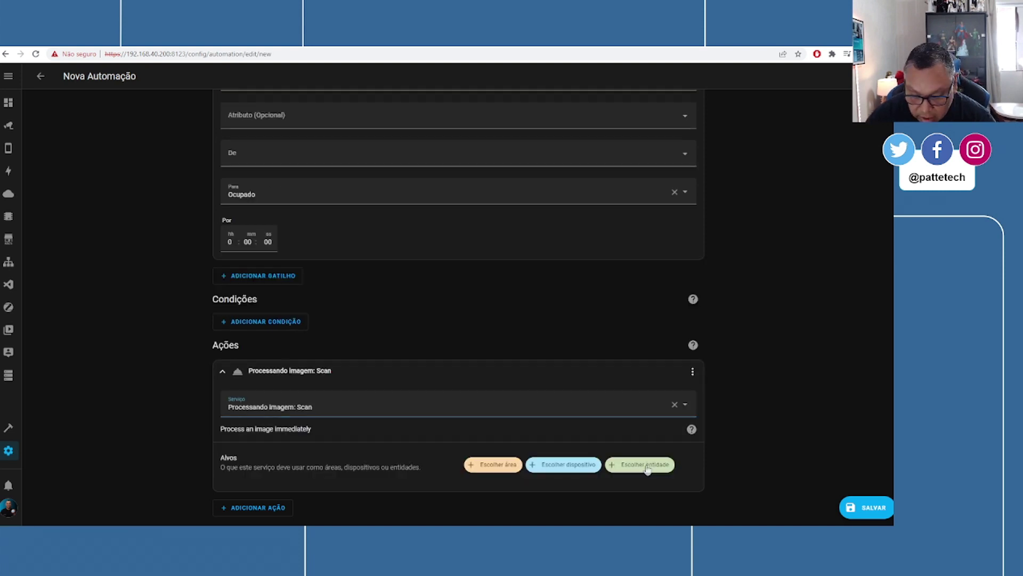
pyautogui.click(646, 463)
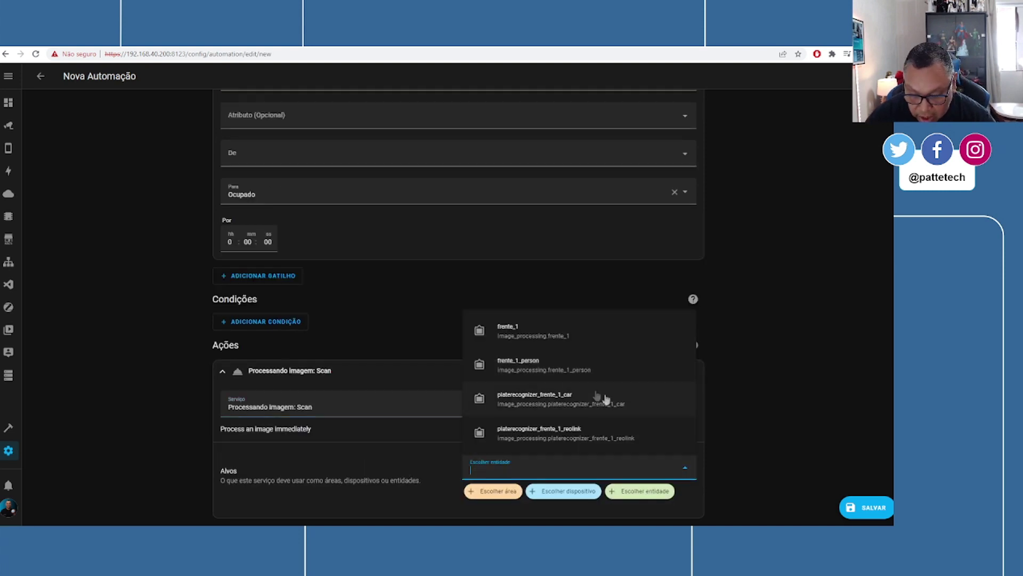
pyautogui.click(540, 404)
# Step: Save the automation as "teste - placas frente 1" and return to the automation list filtered by "teste"
pyautogui.click(861, 510)
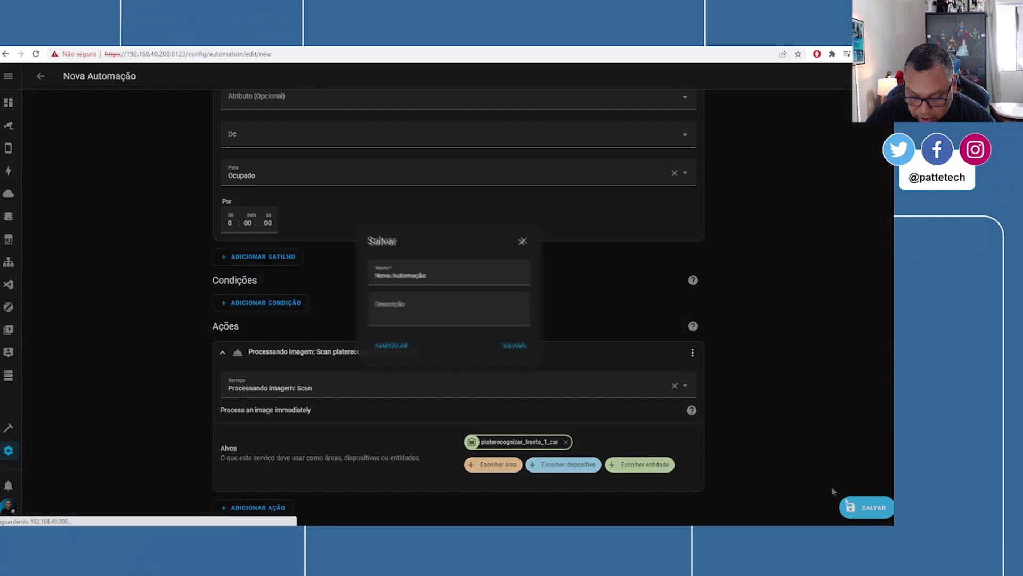
pyautogui.tripleClick(423, 273)
pyautogui.write('teste - placas frente 1')
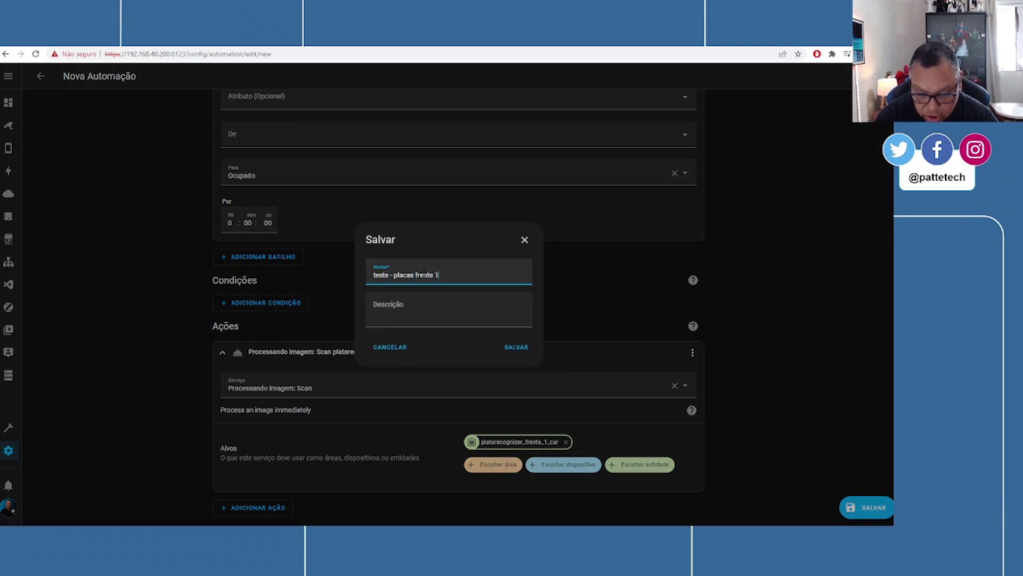
pyautogui.press('Return')
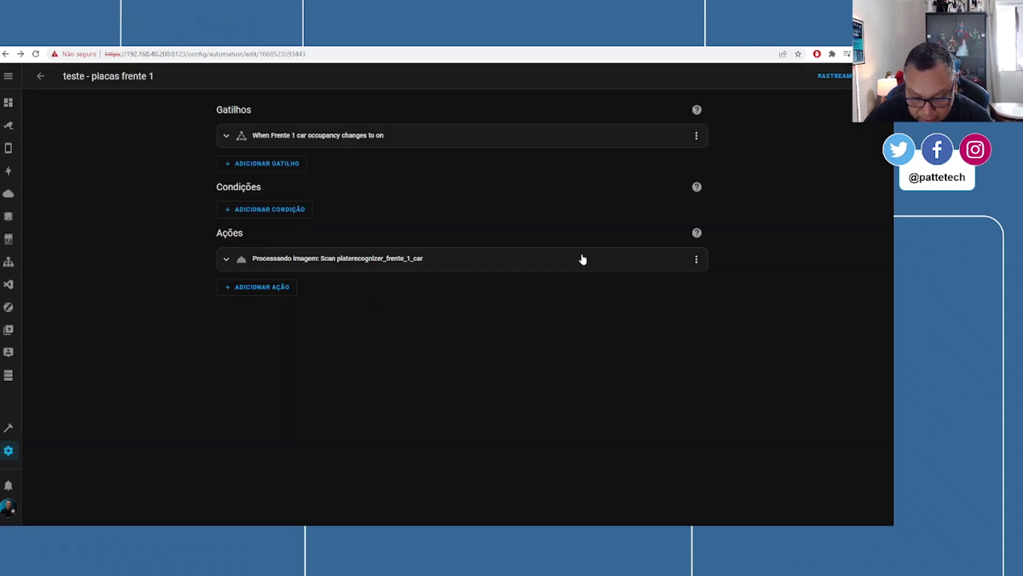
pyautogui.click(41, 77)
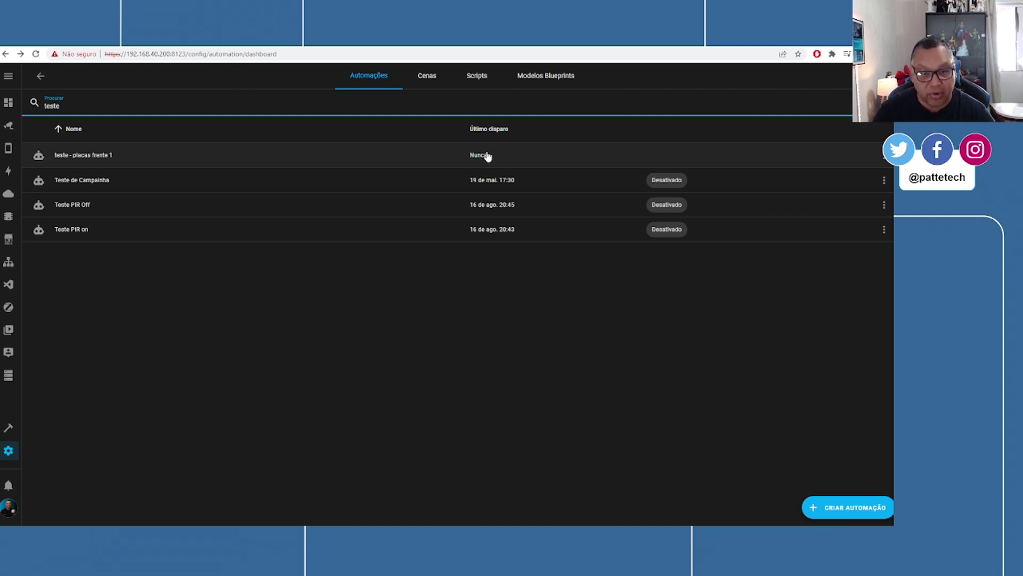
# Step: Review the plate recognition section of the security dashboard and the Placas Reconhecidas details, then check the placas image folder in File Explorer
pyautogui.click(14, 110)
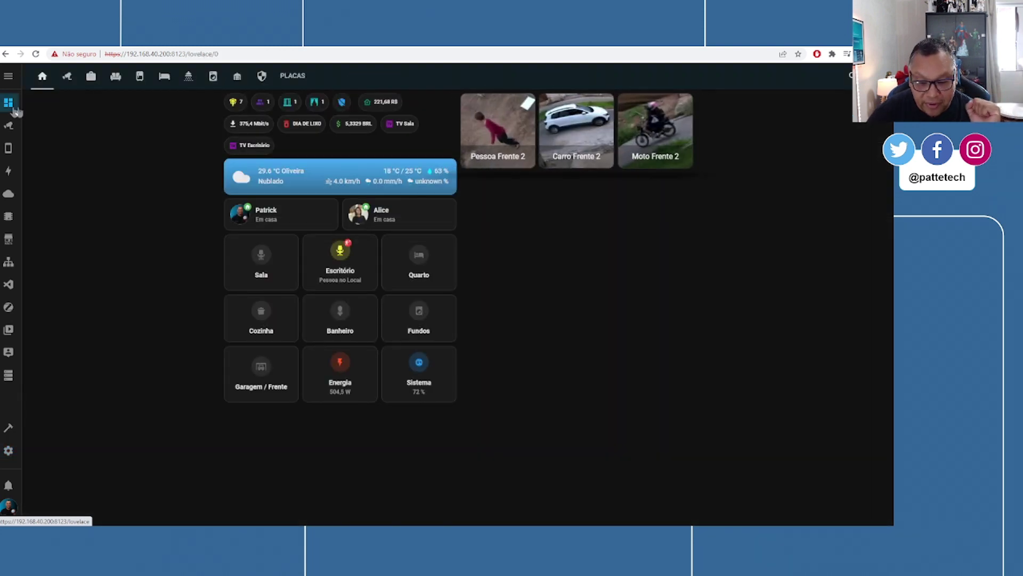
pyautogui.click(261, 78)
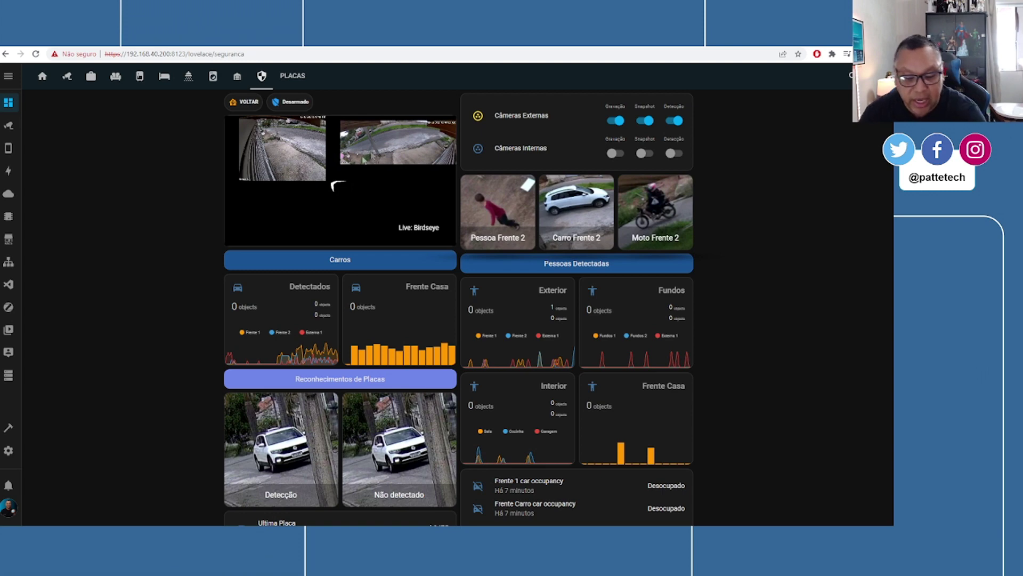
pyautogui.scroll(-5, 263, 190)
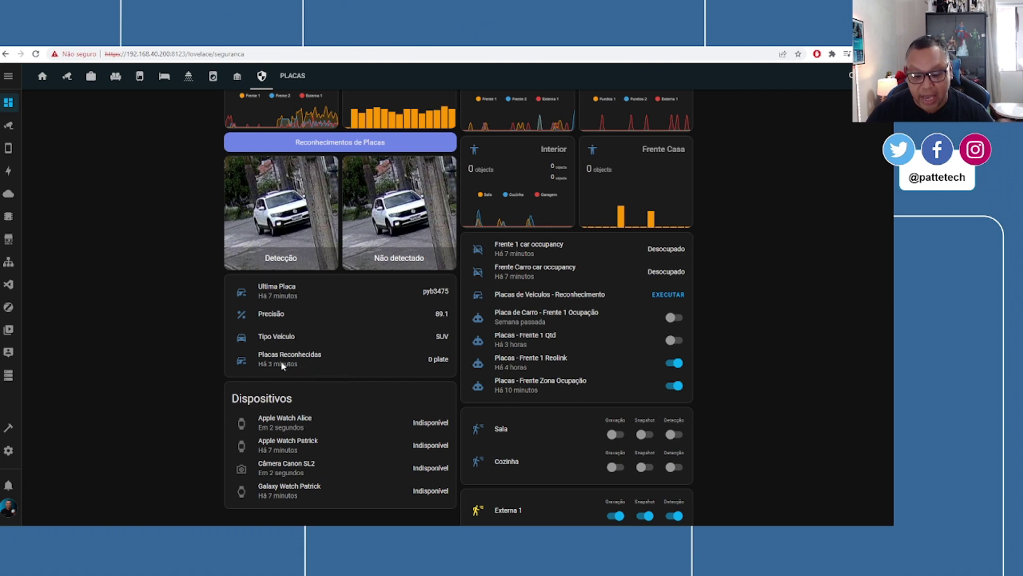
pyautogui.click(280, 362)
pyautogui.click(333, 97)
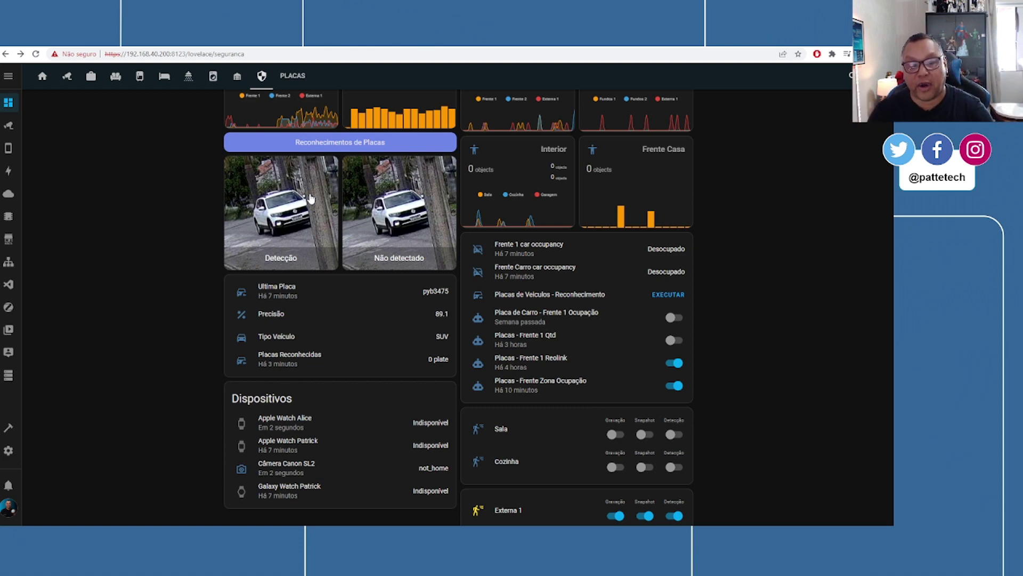
pyautogui.hotkey('alt', 'Tab')
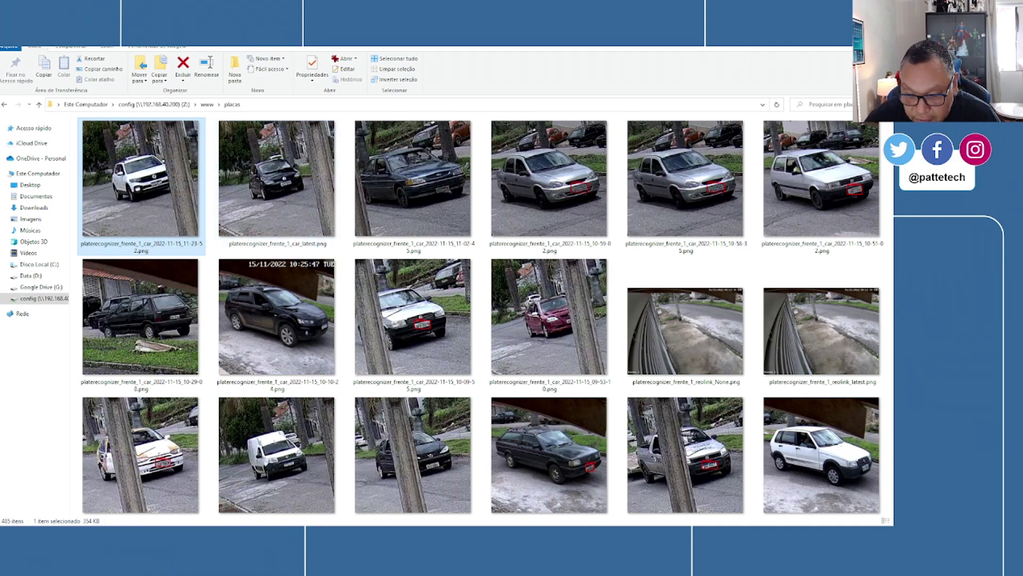
pyautogui.hotkey('alt', 'Tab')
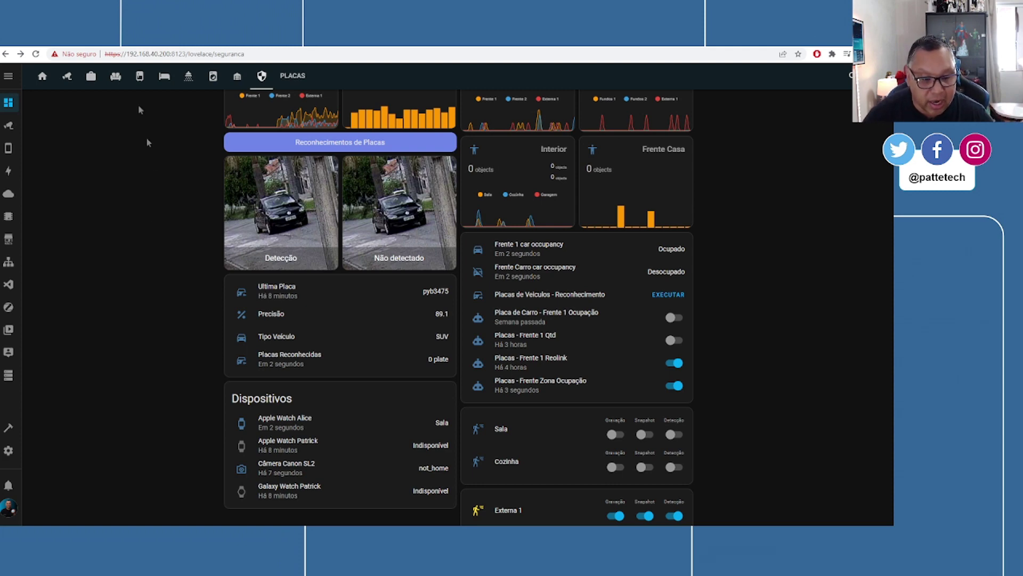
# Step: Review the camera include line in configuration.yaml and the camPlacas and camPlacasNao local_file entries in includes/camera.yaml
pyautogui.click(8, 284)
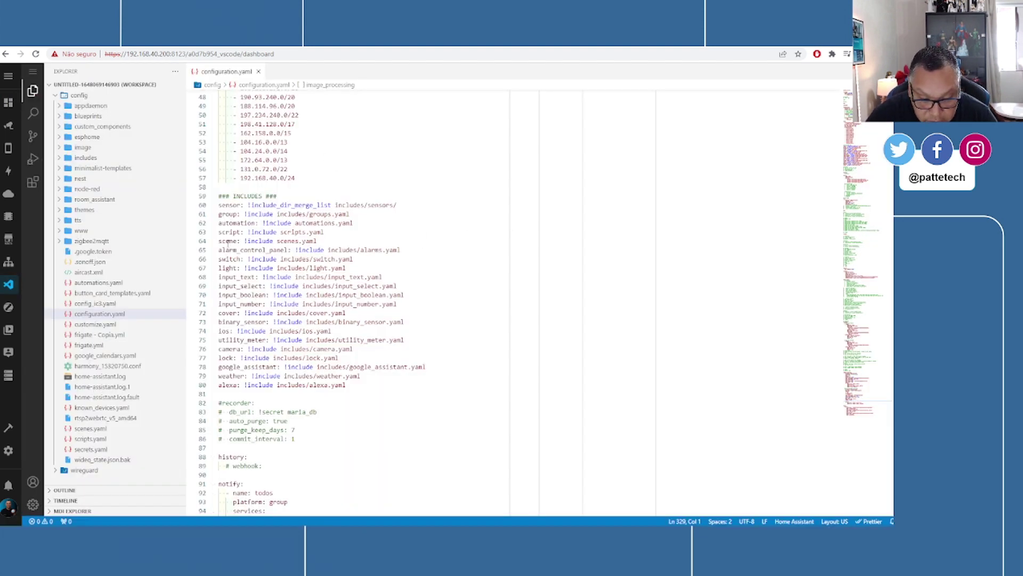
pyautogui.moveTo(219, 349); pyautogui.dragTo(380, 347)
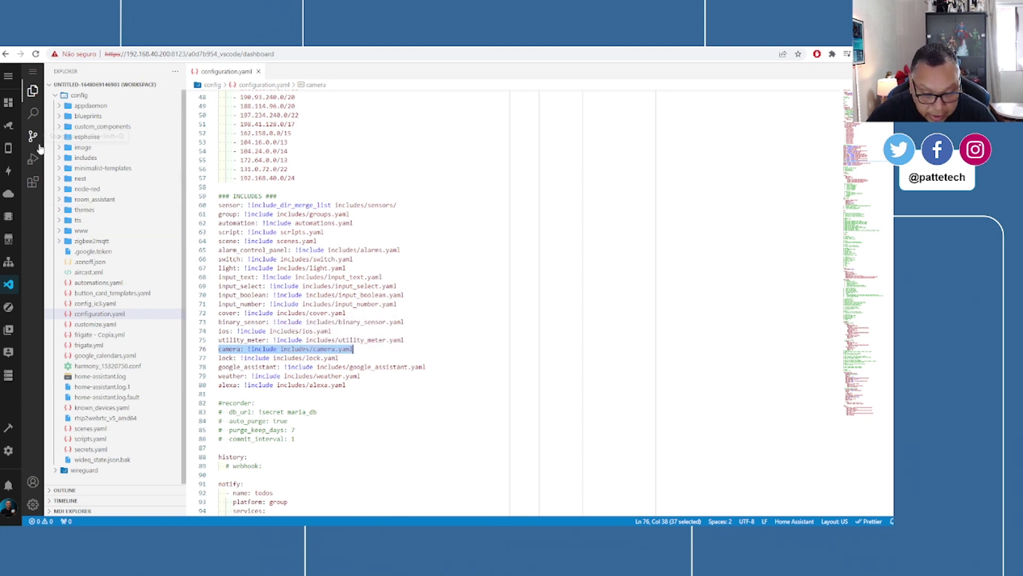
pyautogui.click(88, 157)
pyautogui.click(96, 230)
pyautogui.scroll(-1, 247, 209)
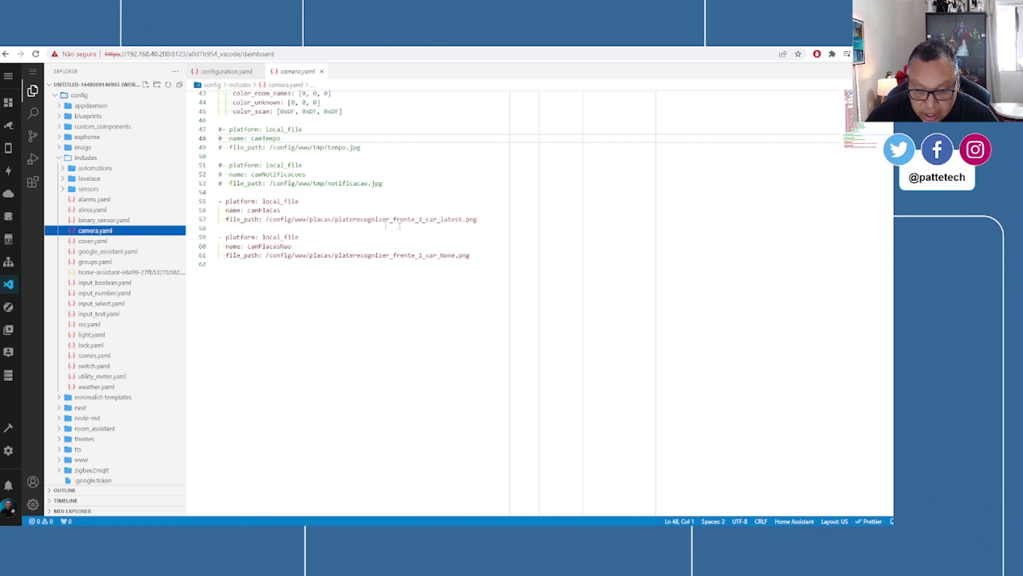
pyautogui.moveTo(441, 219); pyautogui.dragTo(466, 219)
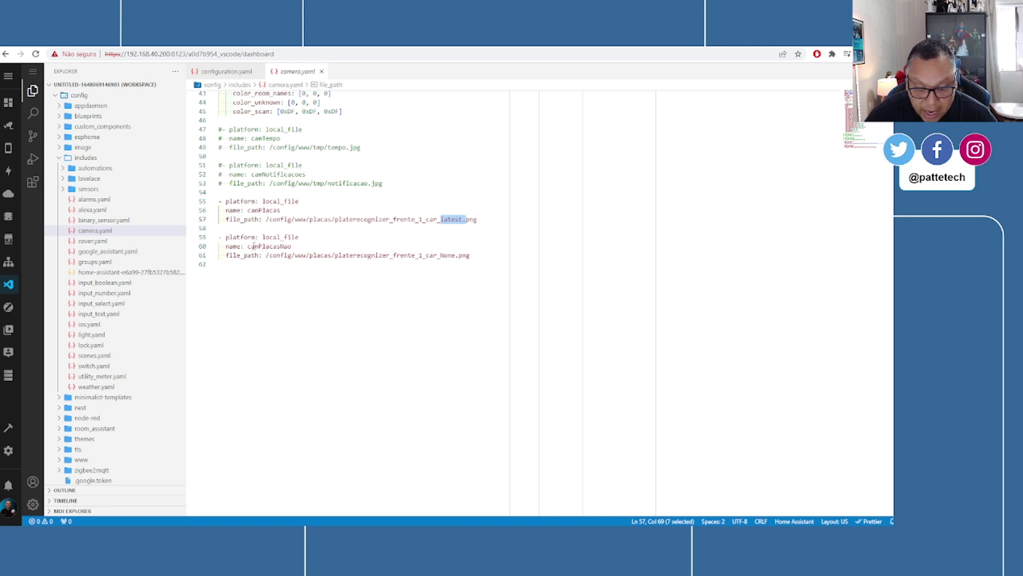
pyautogui.moveTo(254, 245); pyautogui.dragTo(295, 247)
pyautogui.moveTo(405, 255); pyautogui.dragTo(472, 256)
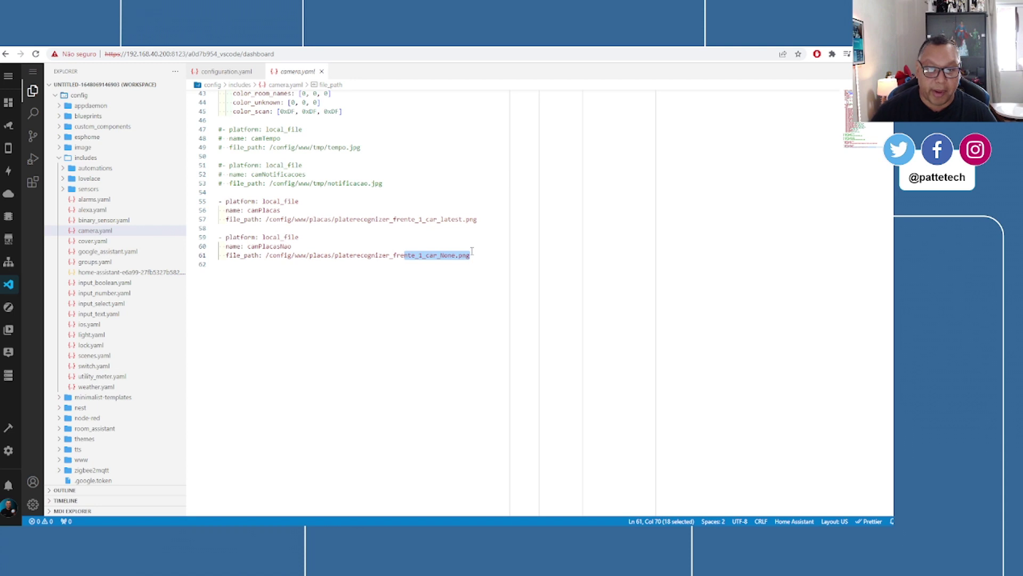
pyautogui.click(472, 251)
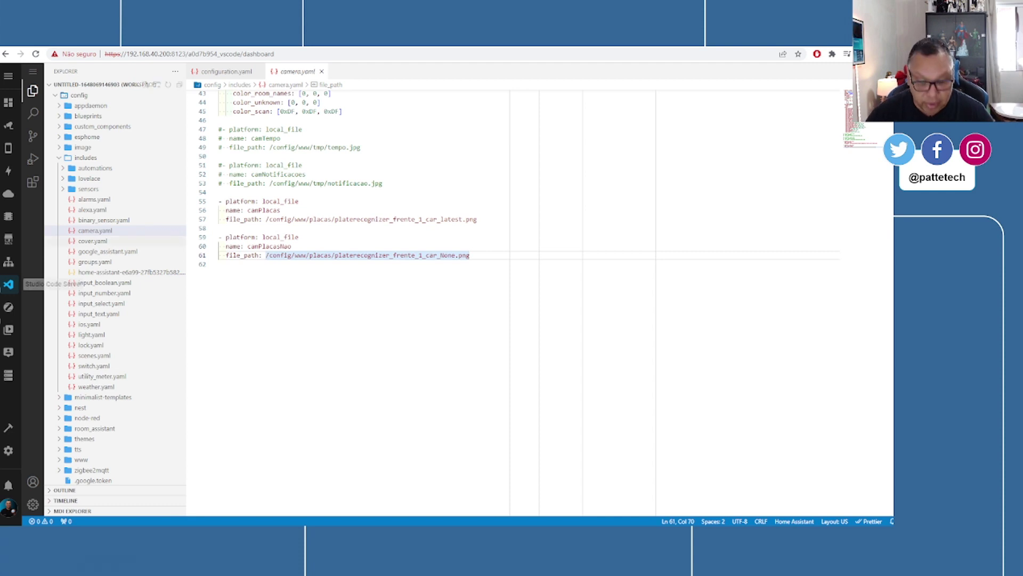
# Step: Return to the "teste - placas frente 1" automation and add a service action that runs local_file: Update file path
pyautogui.click(9, 450)
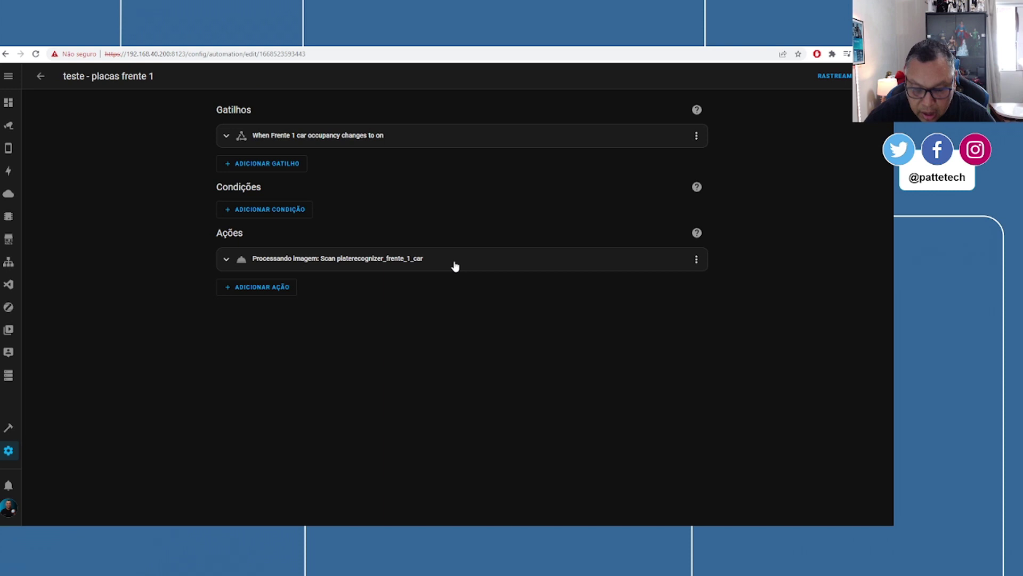
pyautogui.click(248, 291)
pyautogui.click(256, 297)
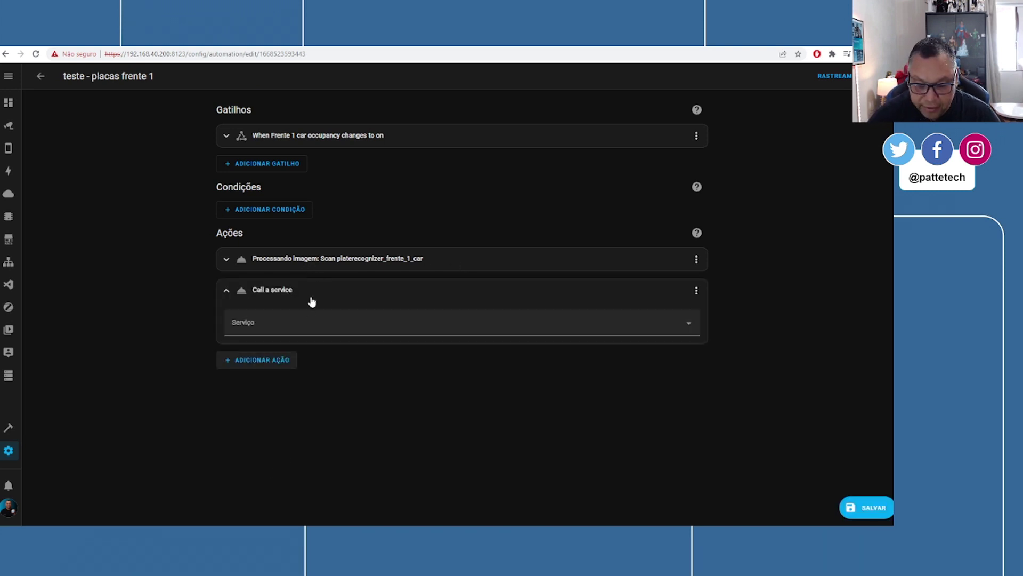
pyautogui.click(298, 323)
pyautogui.write('local')
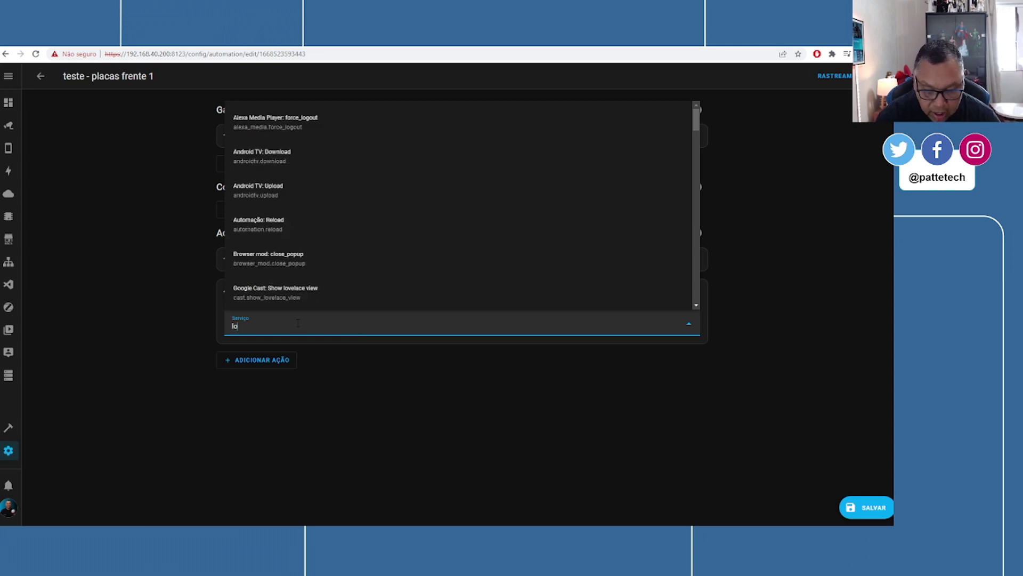
pyautogui.press('Return')
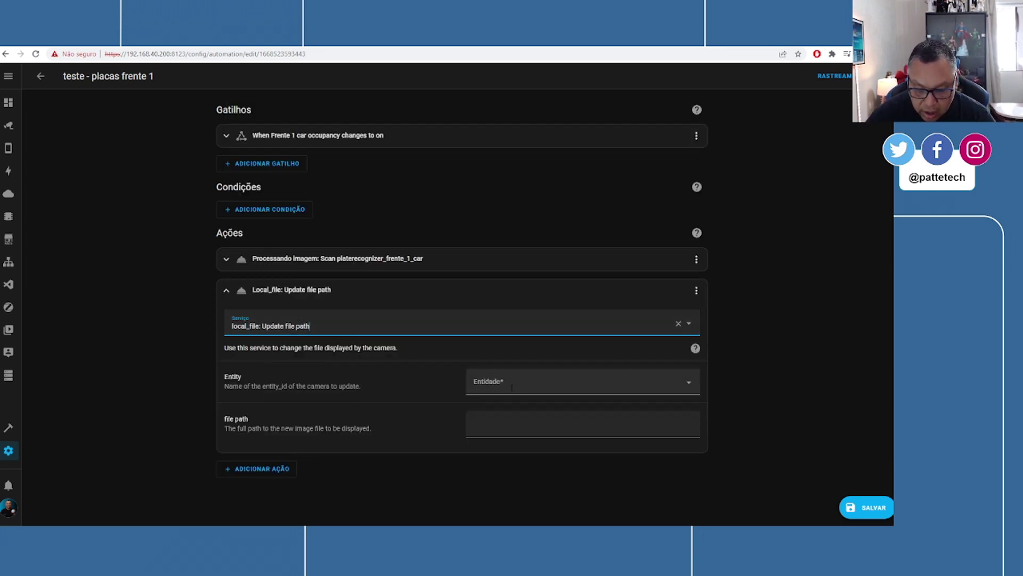
# Step: Target camPlacas with file path /config/www/placas/platerecognizer_frente_1_car_latest.png in the update action and save the automation
pyautogui.click(511, 388)
pyautogui.write('camera')
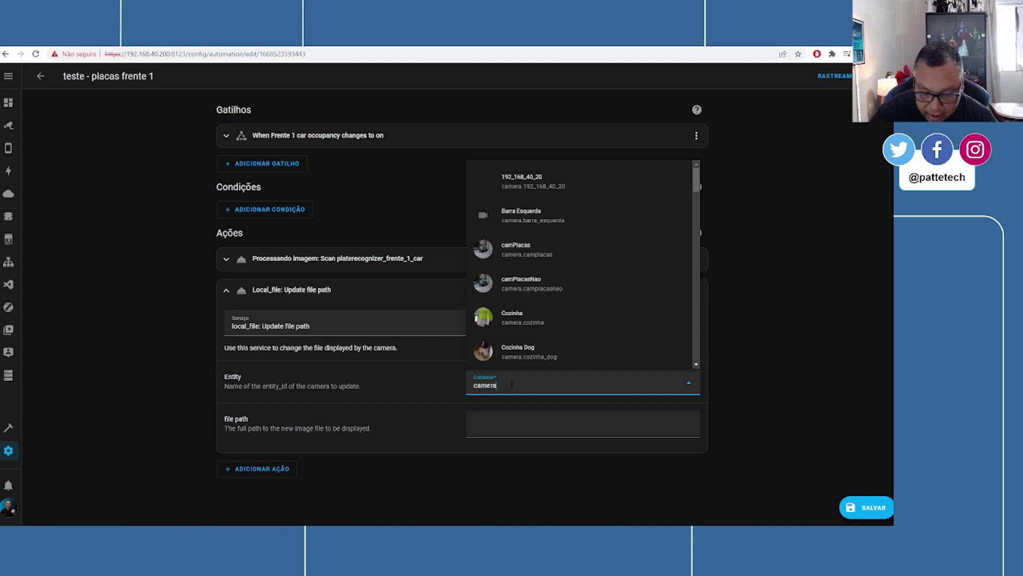
pyautogui.press('Down')
pyautogui.press('Down')
pyautogui.press('Down')
pyautogui.press('Return')
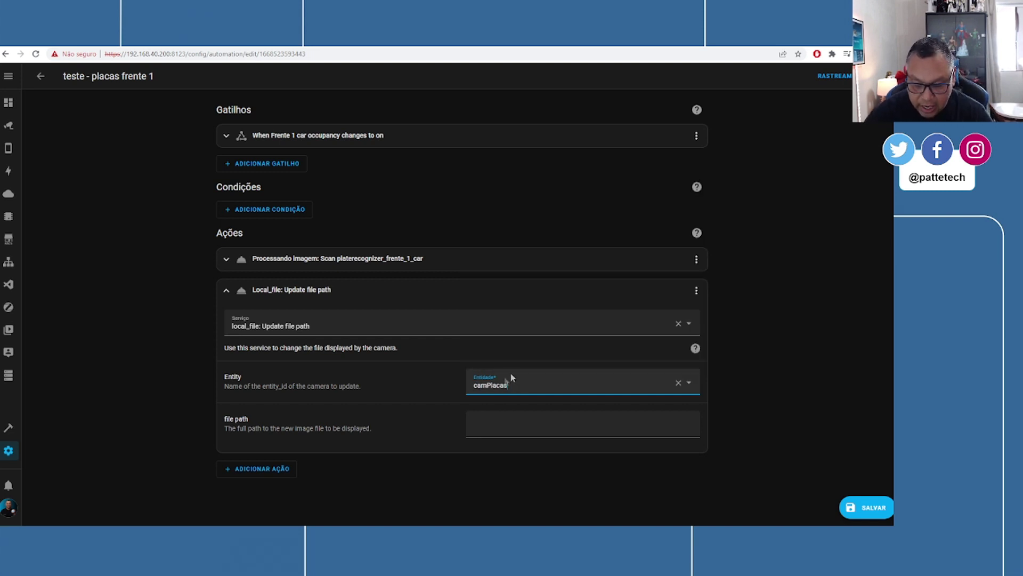
pyautogui.click(494, 428)
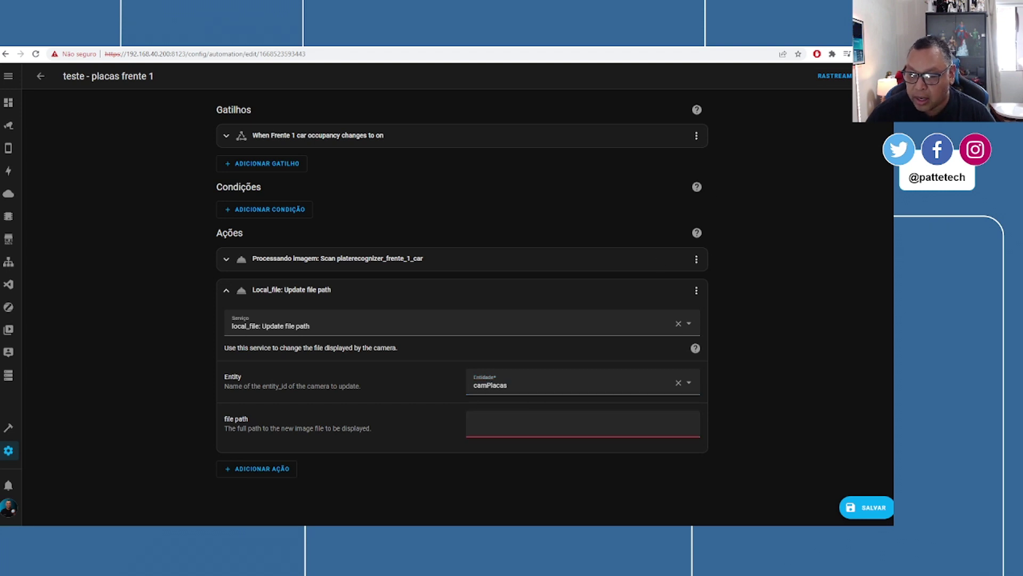
pyautogui.click(476, 425)
pyautogui.write('/config/www/placas/platerecognizer_frente_1_car_latest.png')
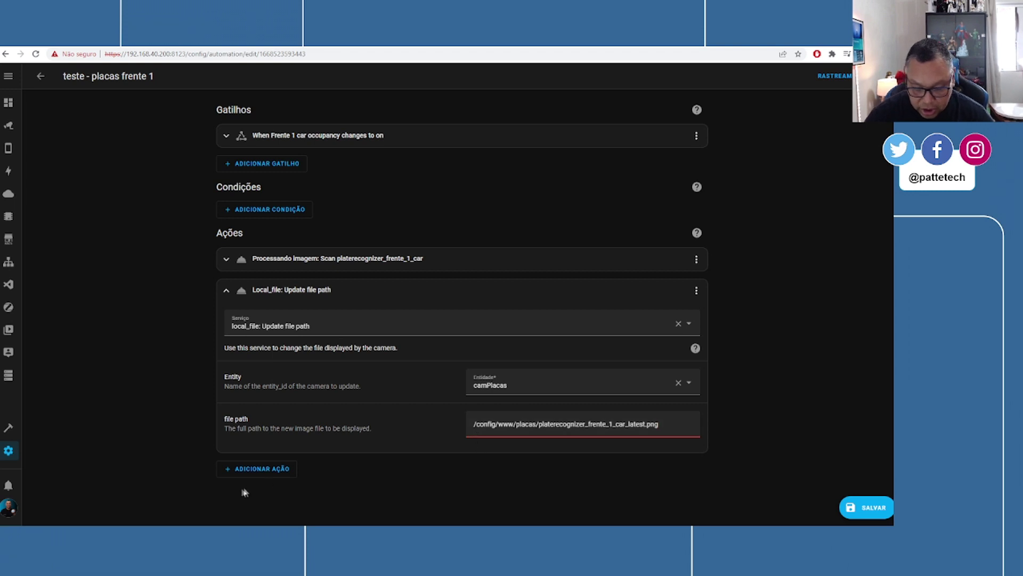
pyautogui.click(871, 508)
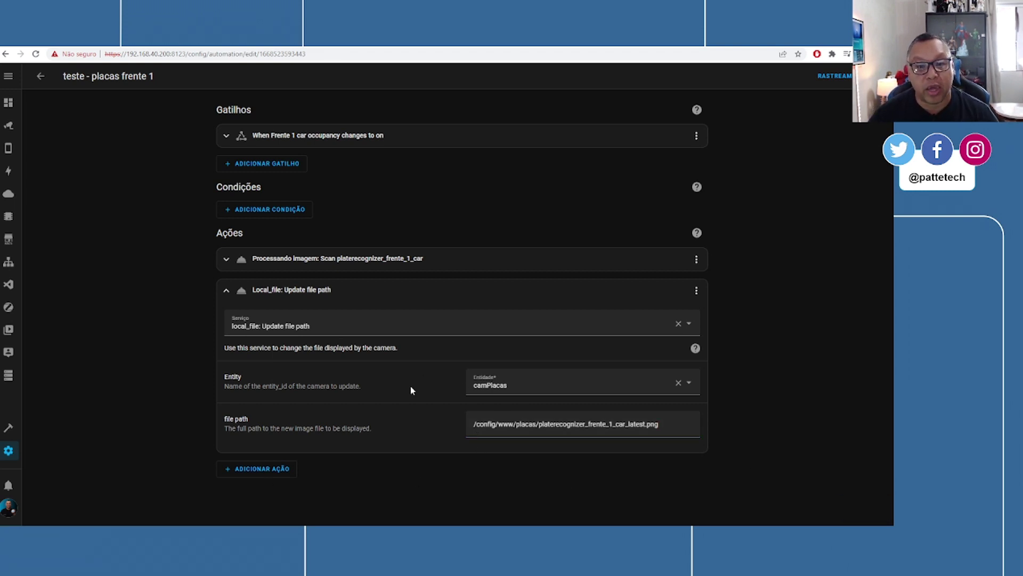
# Step: Add a second service action running local_file: Update file path on the camPlacasNao camera
pyautogui.click(257, 470)
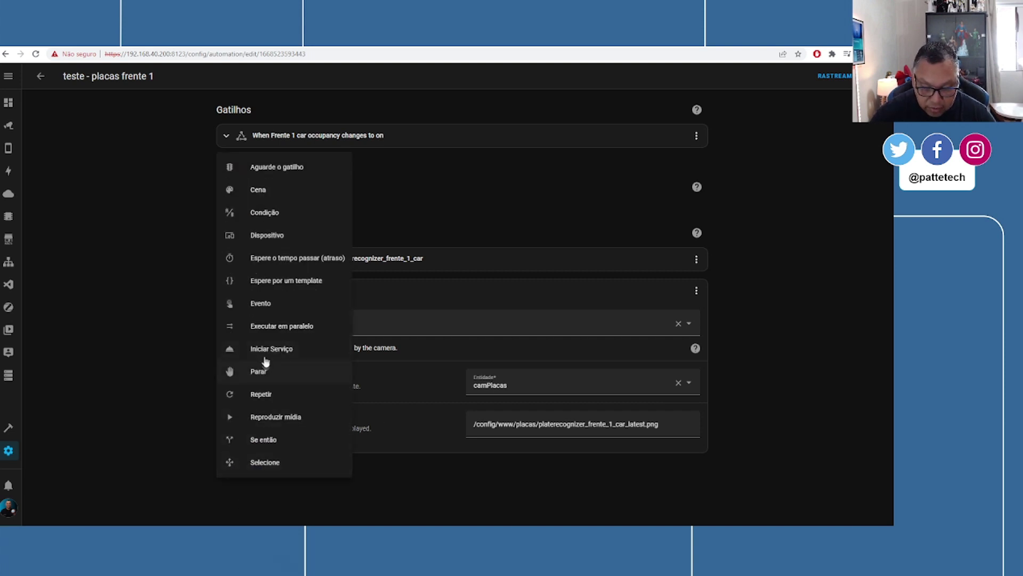
pyautogui.click(267, 353)
pyautogui.click(272, 473)
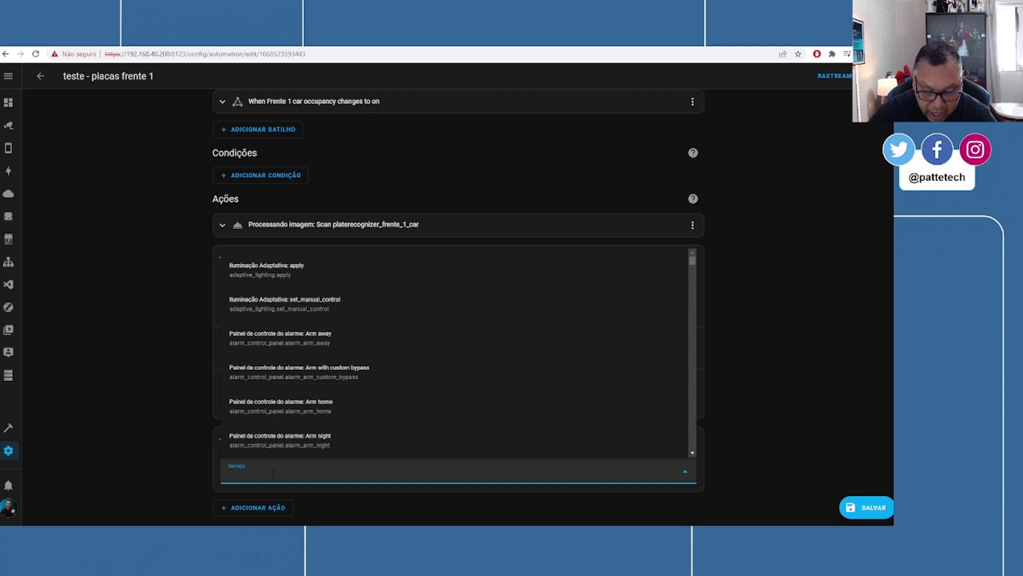
pyautogui.write('update')
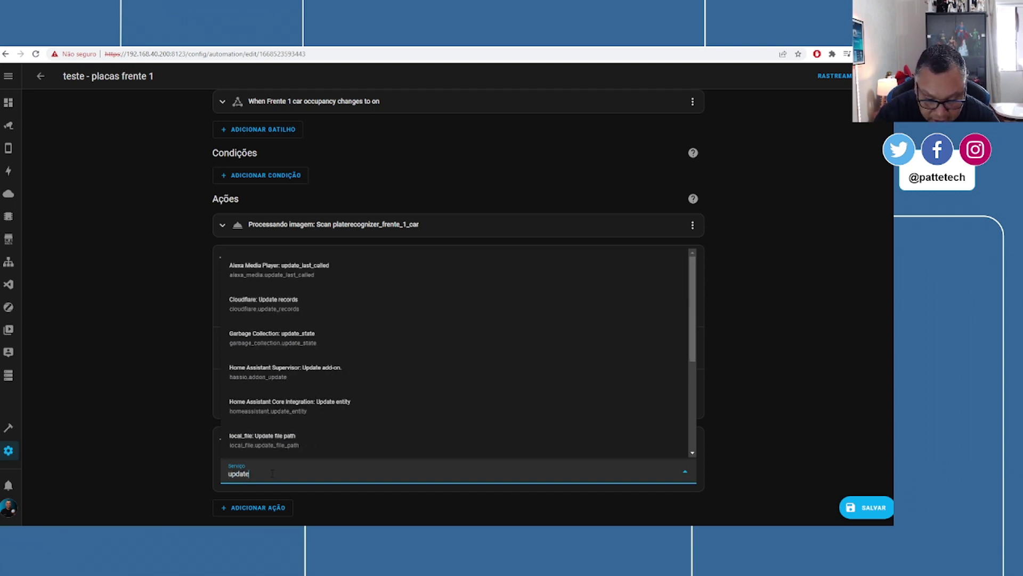
pyautogui.click(262, 438)
pyautogui.click(510, 416)
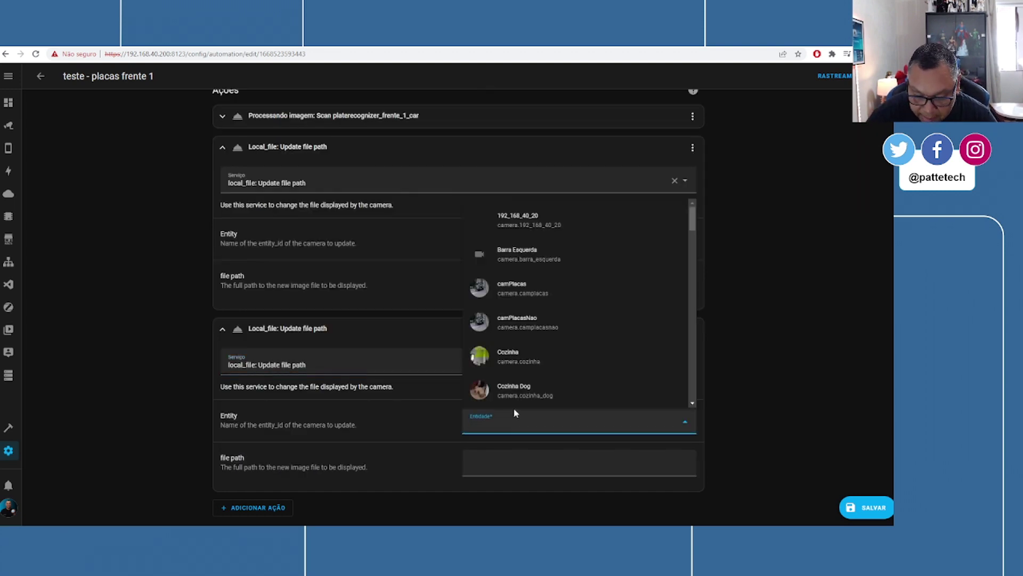
pyautogui.write('placa')
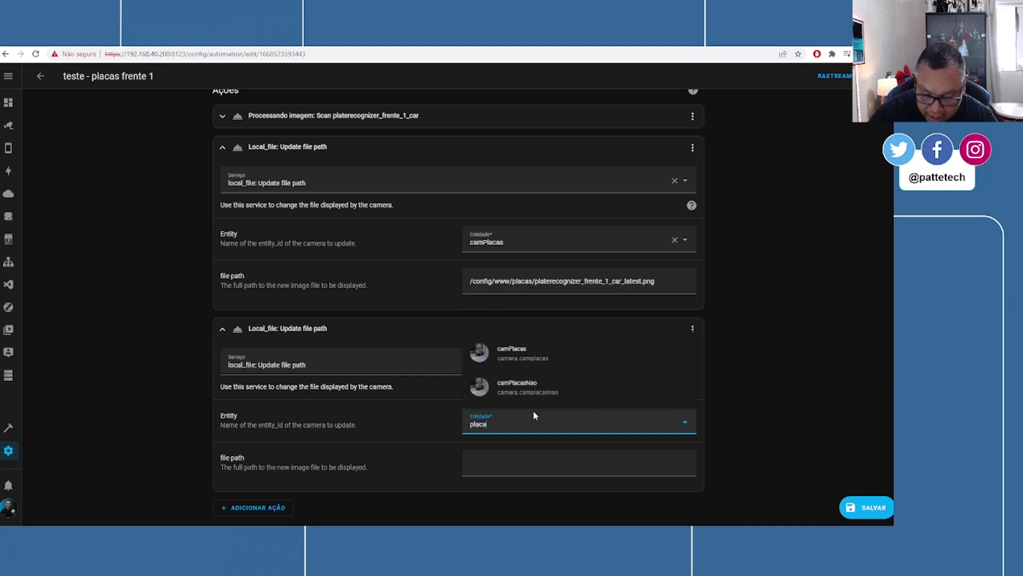
pyautogui.click(499, 393)
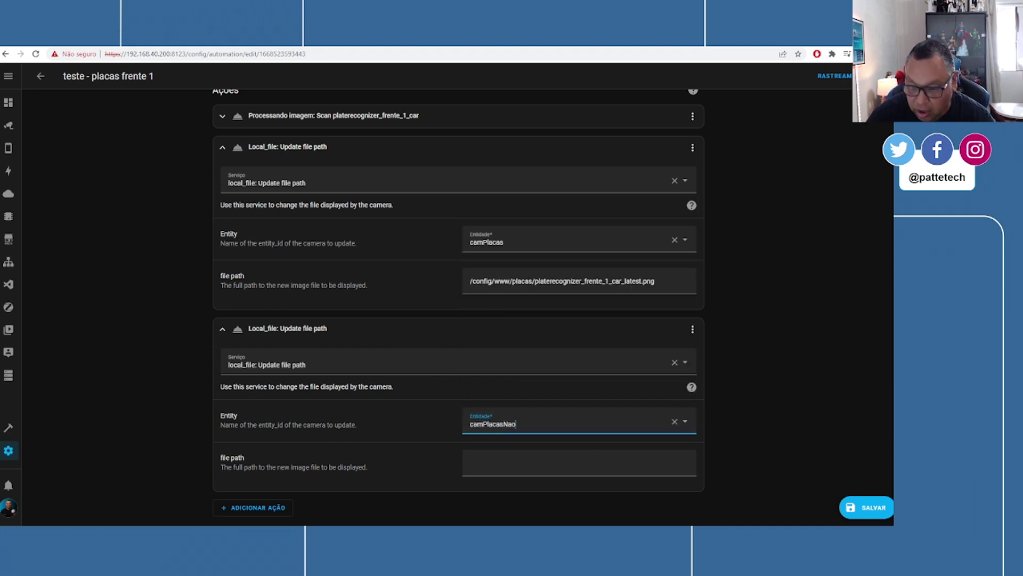
# Step: Set the camPlacasNao action's file path to /config/www/placas/platerecognizer_frente_1_car_none.png and save the automation
pyautogui.click(472, 465)
pyautogui.write('/config/www/placas/platerecognizer_frente_1_car_latest.png')
pyautogui.moveTo(625, 462); pyautogui.dragTo(640, 463)
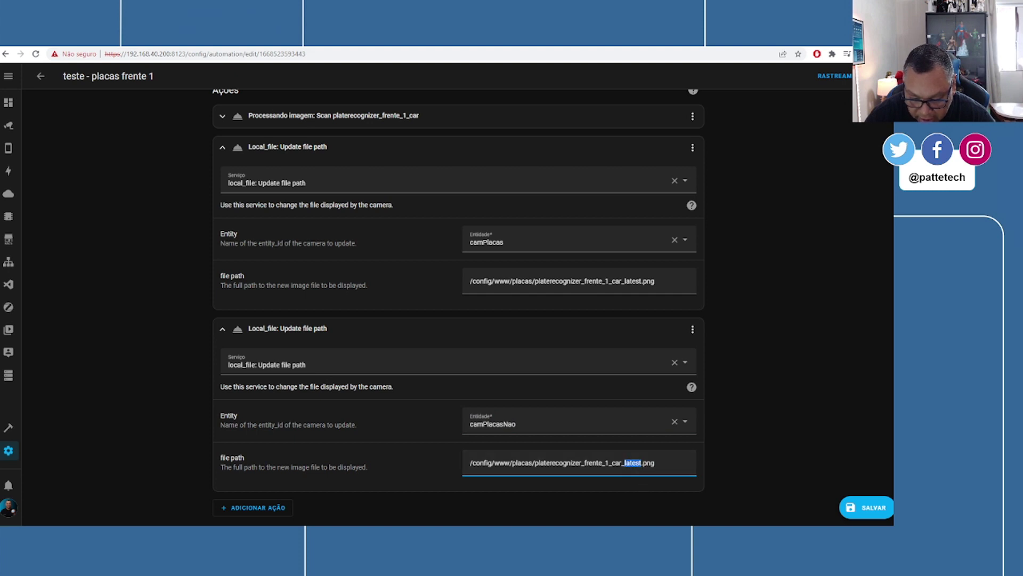
pyautogui.write('none')
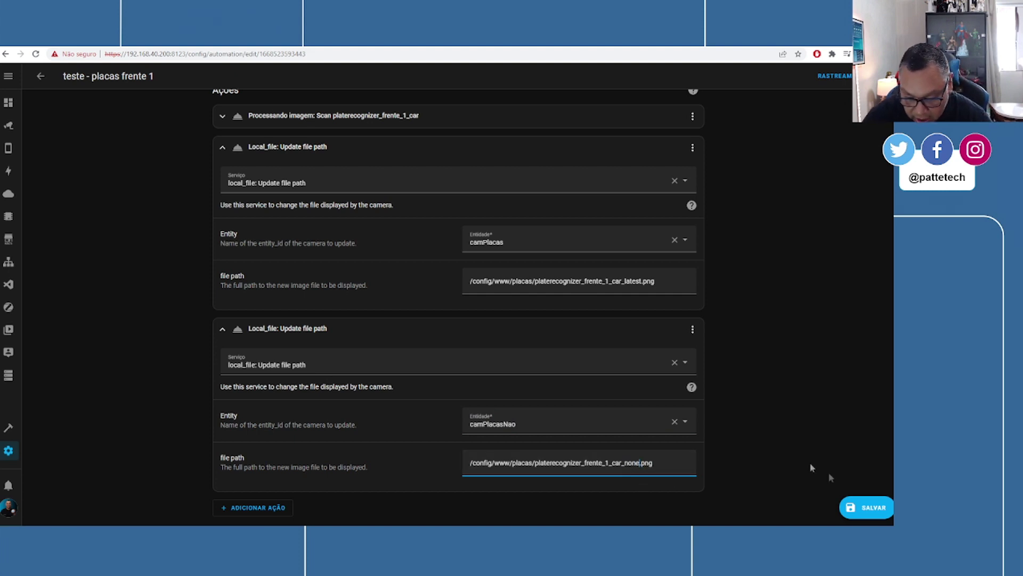
pyautogui.click(868, 507)
# Step: Review the automation's scan and file path update actions, then check the plate recognition section of the security dashboard
pyautogui.scroll(3, 221, 293)
pyautogui.click(224, 290)
pyautogui.click(224, 321)
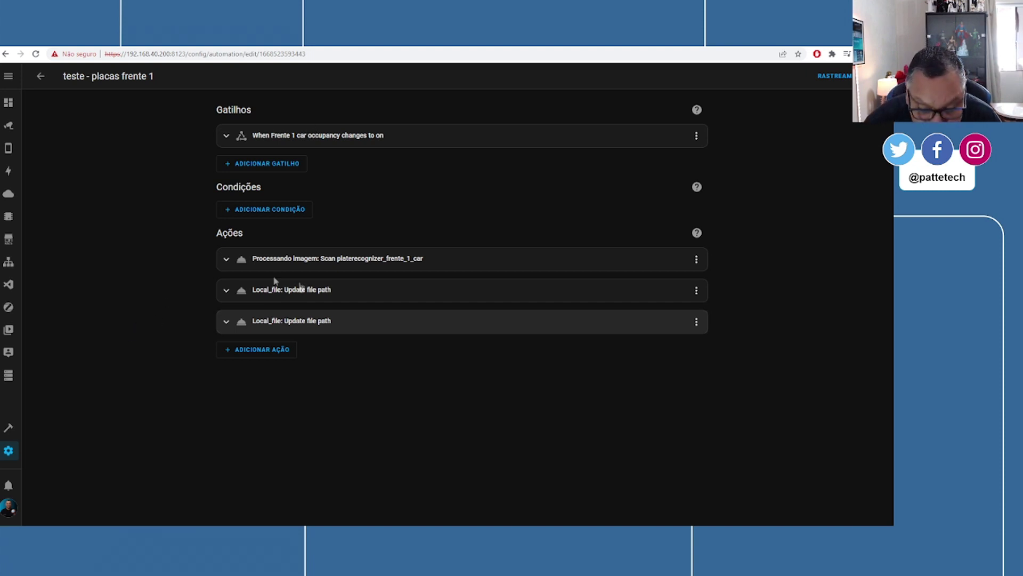
pyautogui.click(355, 264)
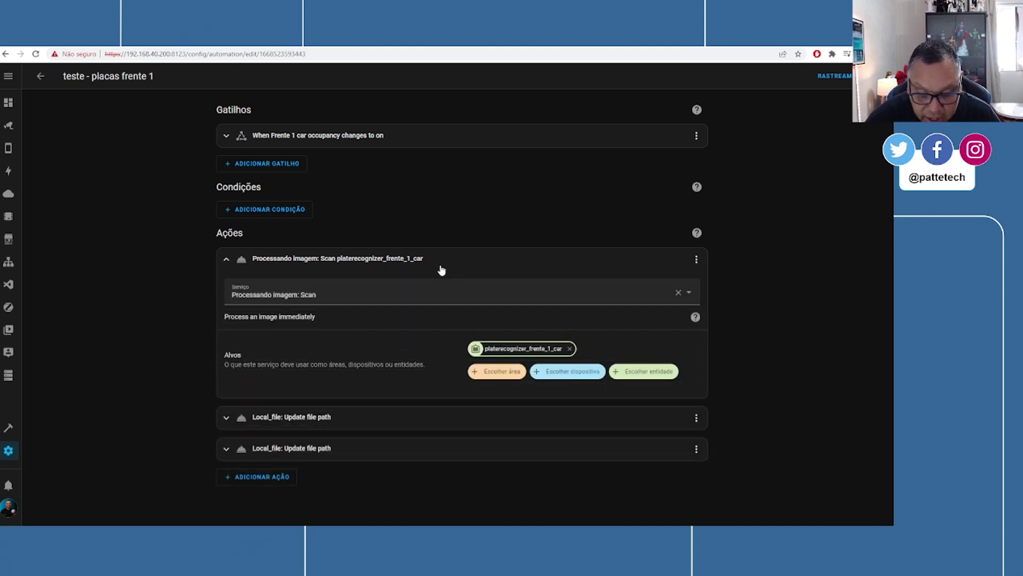
pyautogui.click(257, 418)
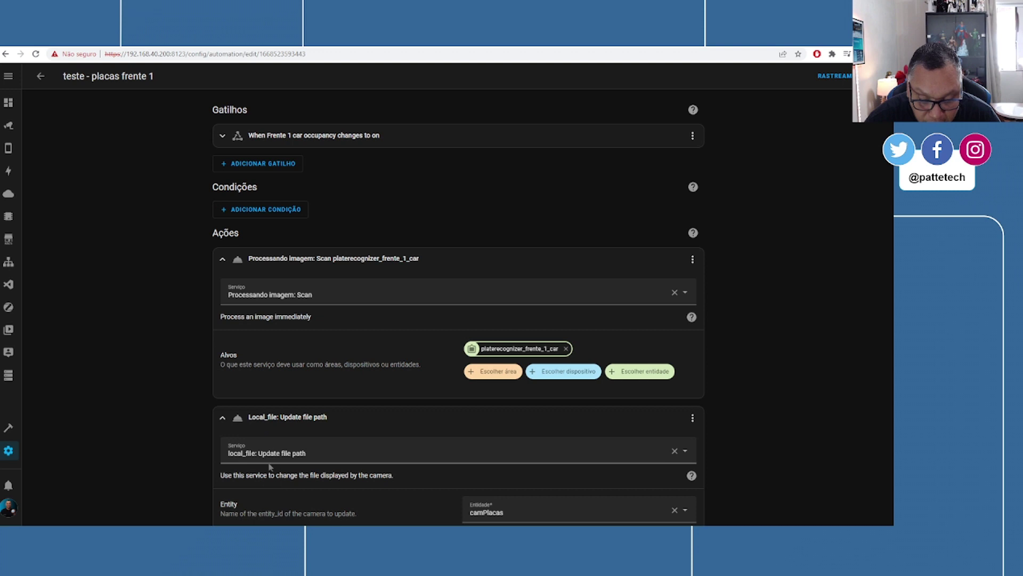
pyautogui.scroll(-3, 259, 471)
pyautogui.click(250, 483)
pyautogui.scroll(-3, 288, 390)
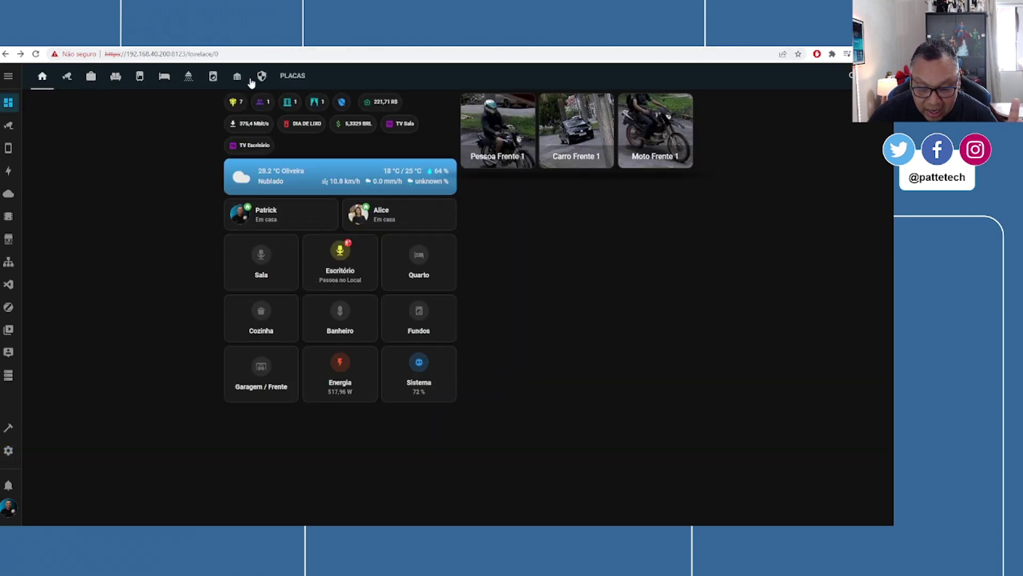
pyautogui.click(260, 78)
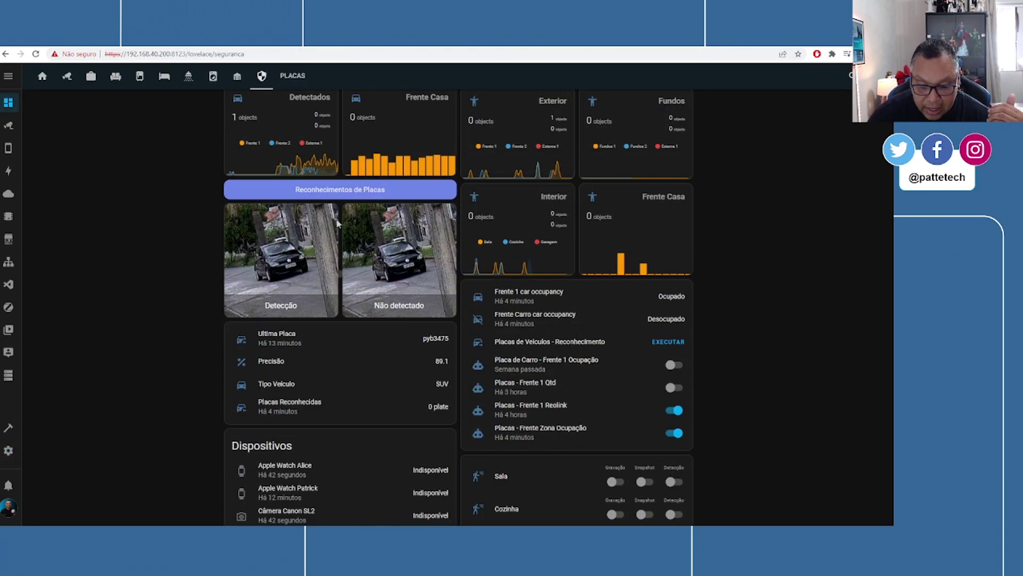
pyautogui.scroll(-4, 334, 223)
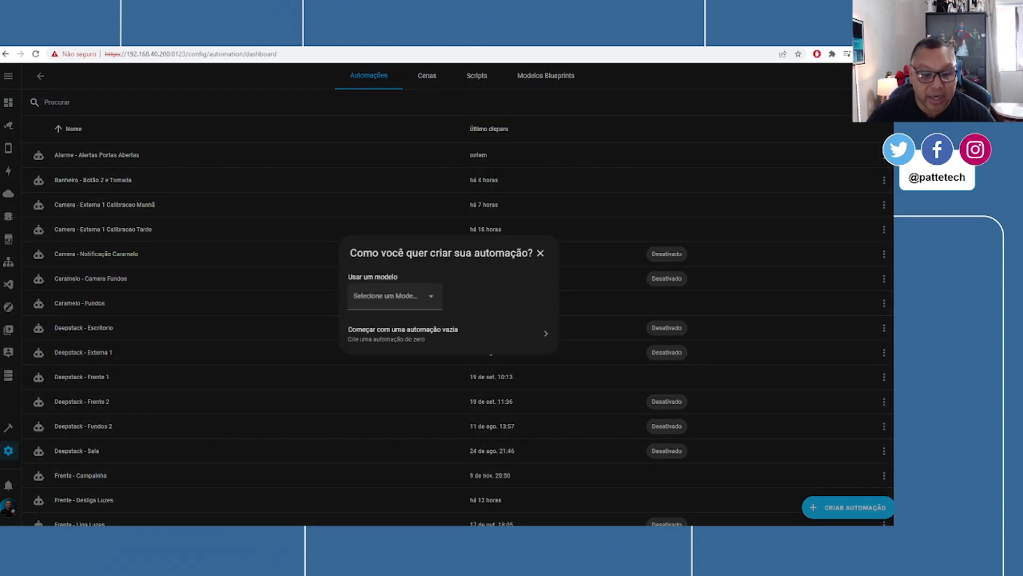
# Step: Start an empty automation and add an event trigger for the event type platerecognizer.vehicle_detected
pyautogui.click(404, 332)
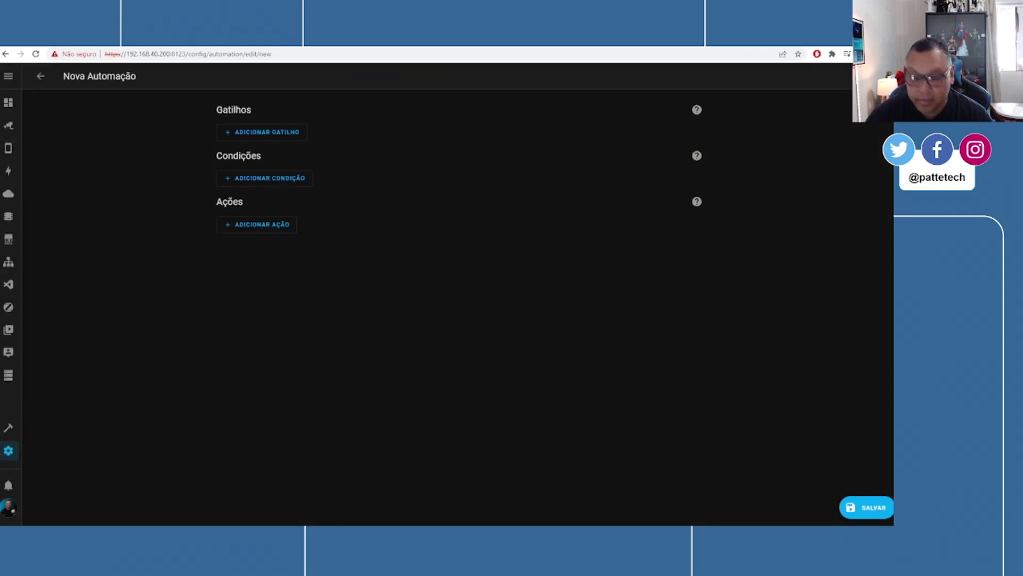
pyautogui.click(266, 141)
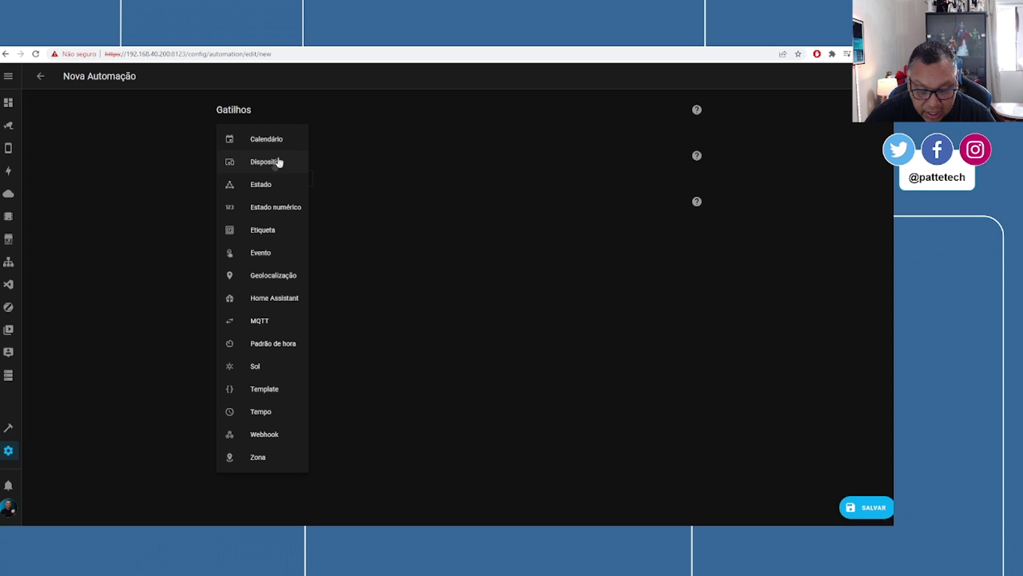
pyautogui.click(250, 261)
pyautogui.write('platerecognizer.vehicle_detected')
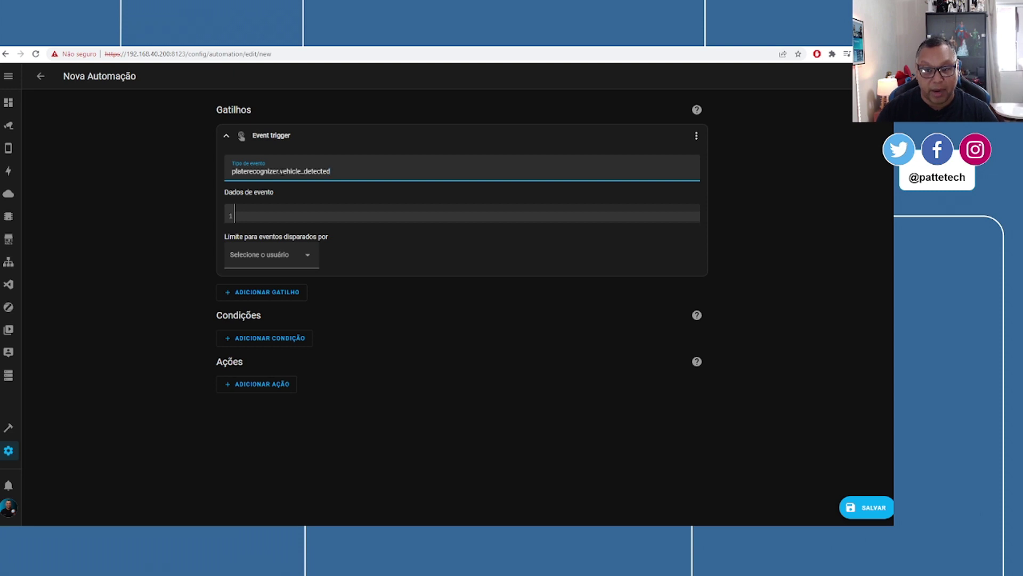
pyautogui.press('Tab')
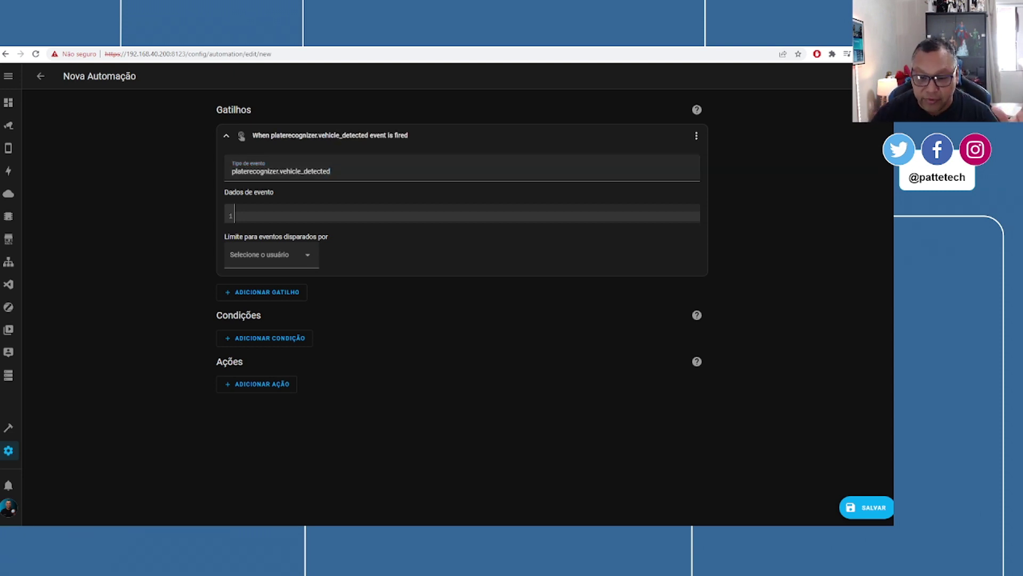
# Step: Add a service action to the new automation that runs MQTT: Publish
pyautogui.click(263, 384)
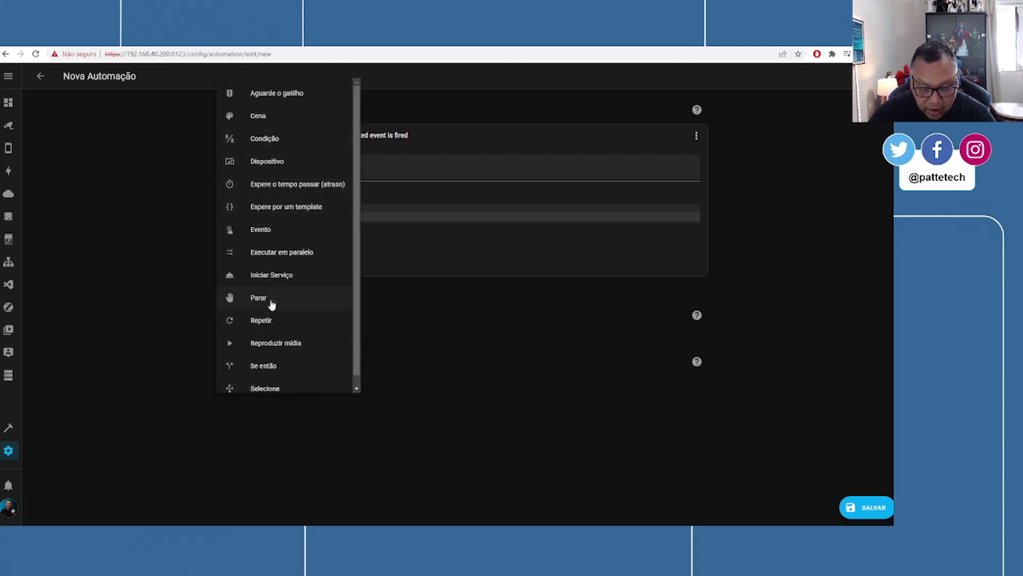
pyautogui.click(276, 276)
pyautogui.click(269, 421)
pyautogui.write('mqtt')
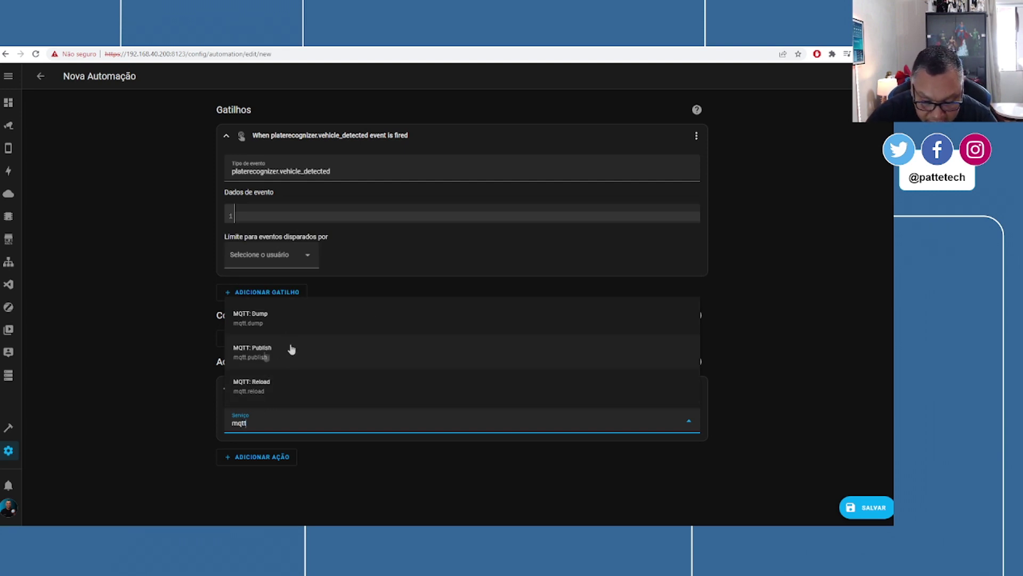
pyautogui.click(249, 356)
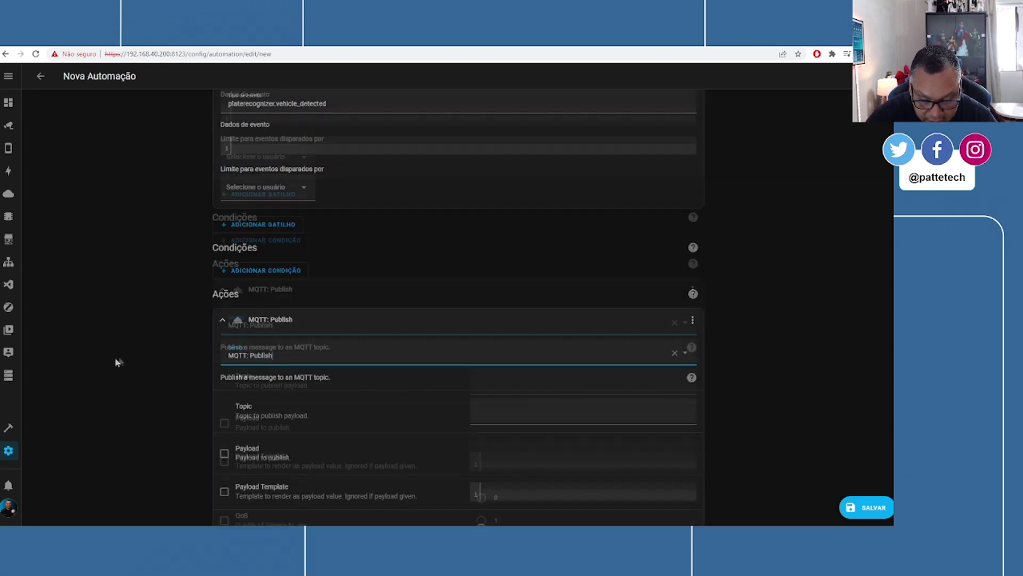
# Step: Enable the MQTT action's payload and set it to "{{ trigger.event.data.plate }}", including the quotation marks
pyautogui.scroll(-4, 159, 330)
pyautogui.click(225, 303)
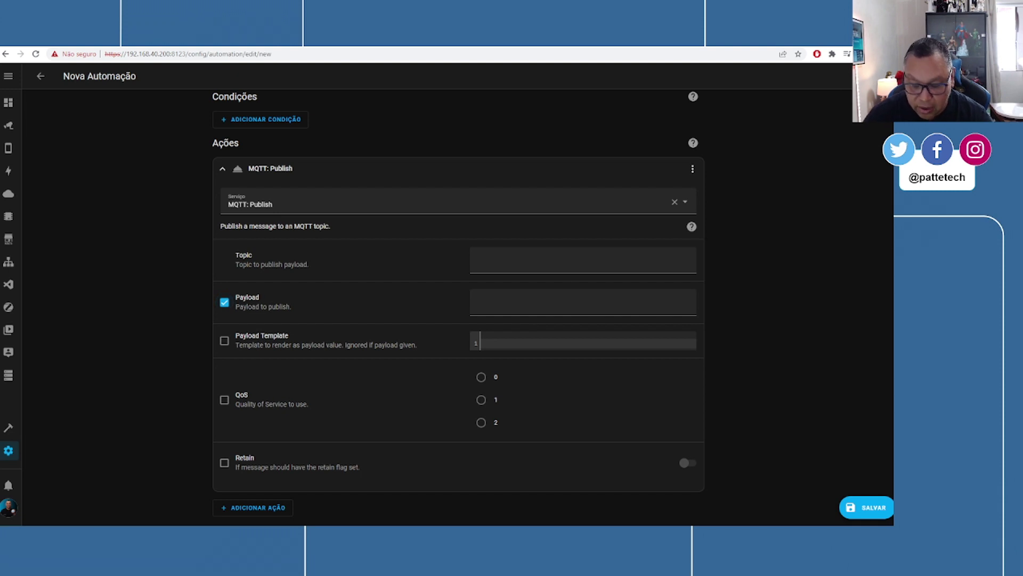
pyautogui.click(496, 308)
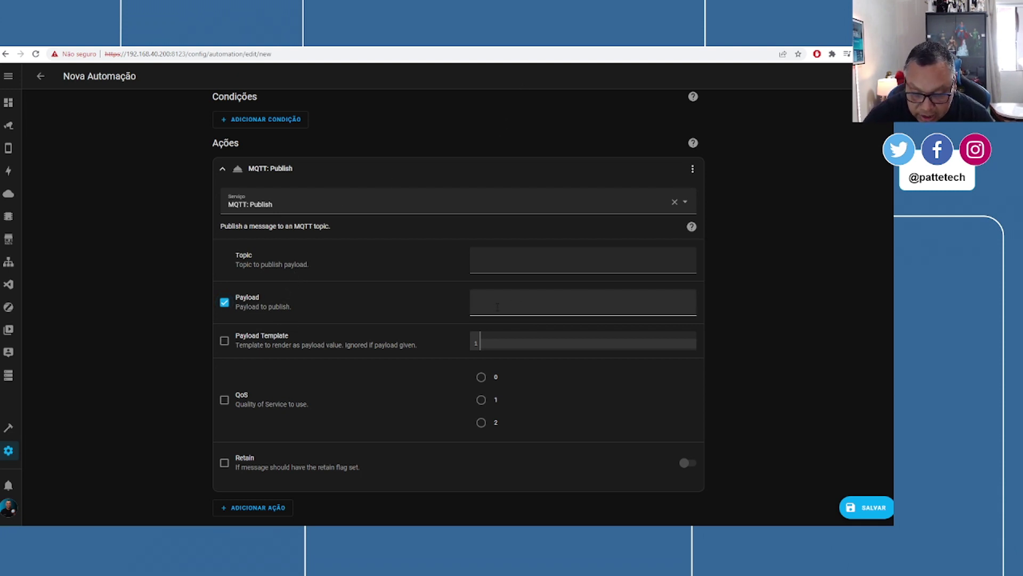
pyautogui.write('"{{ trigger.event.data.plate }}"')
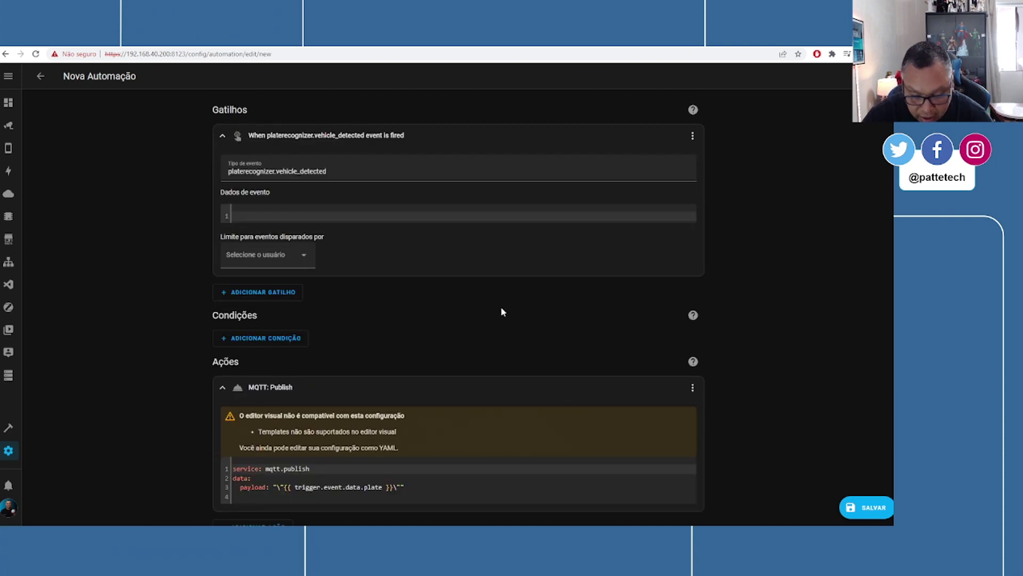
# Step: Extend the action's YAML with the topic homeassistant/sensor/placas/ultima_placa and retain: true
pyautogui.scroll(-1, 503, 312)
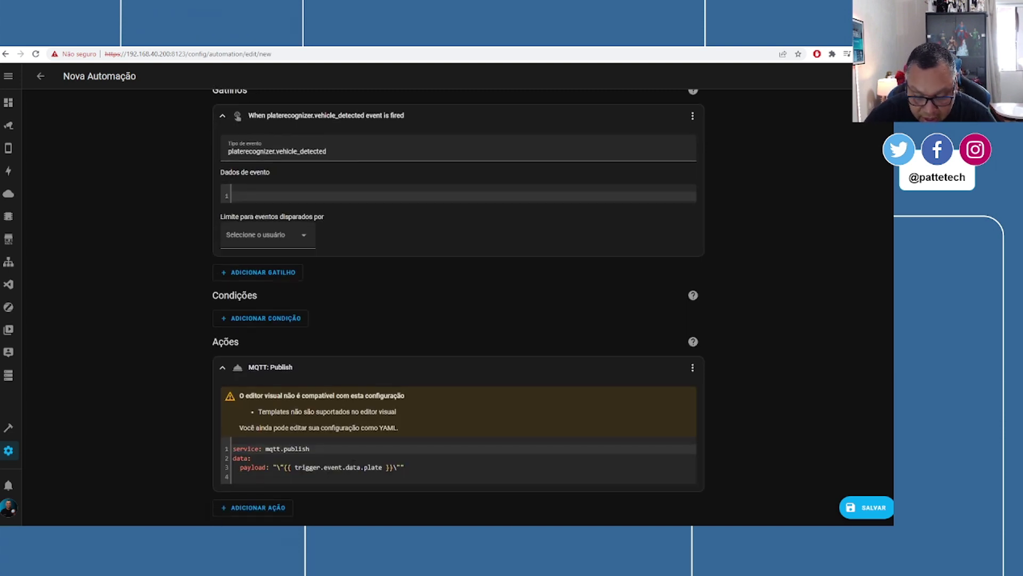
pyautogui.click(371, 467)
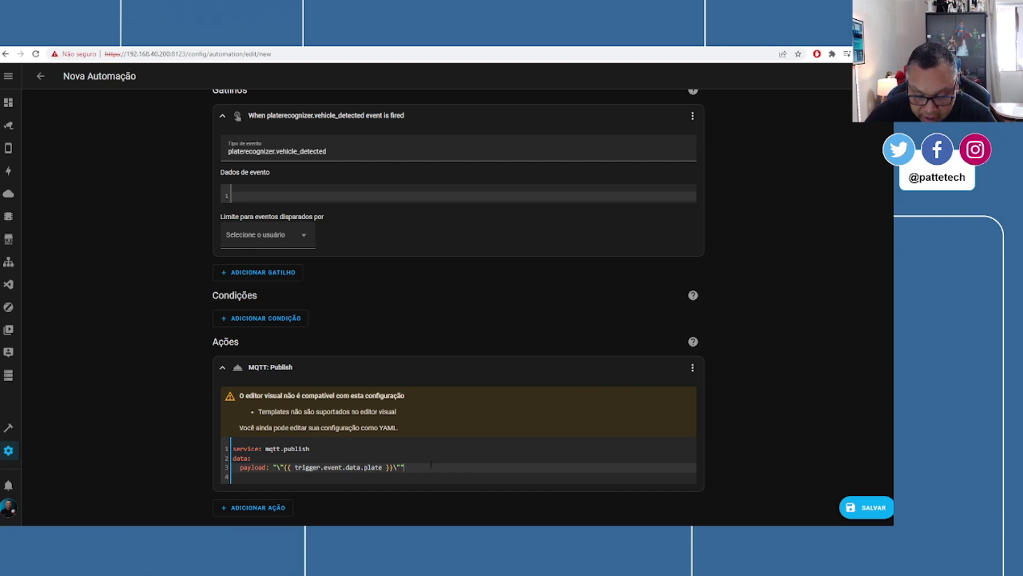
pyautogui.press('Return')
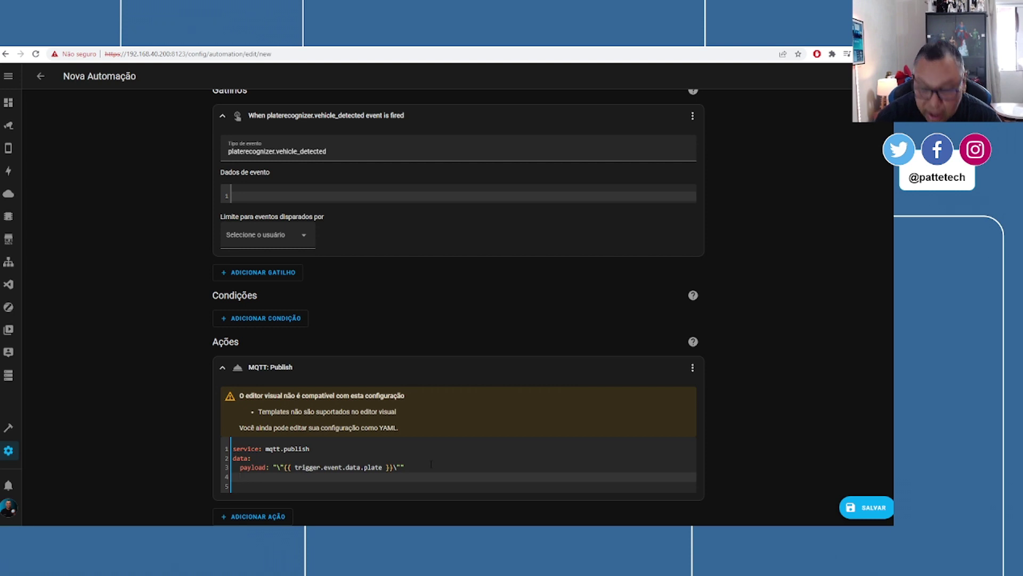
pyautogui.write('topic:')
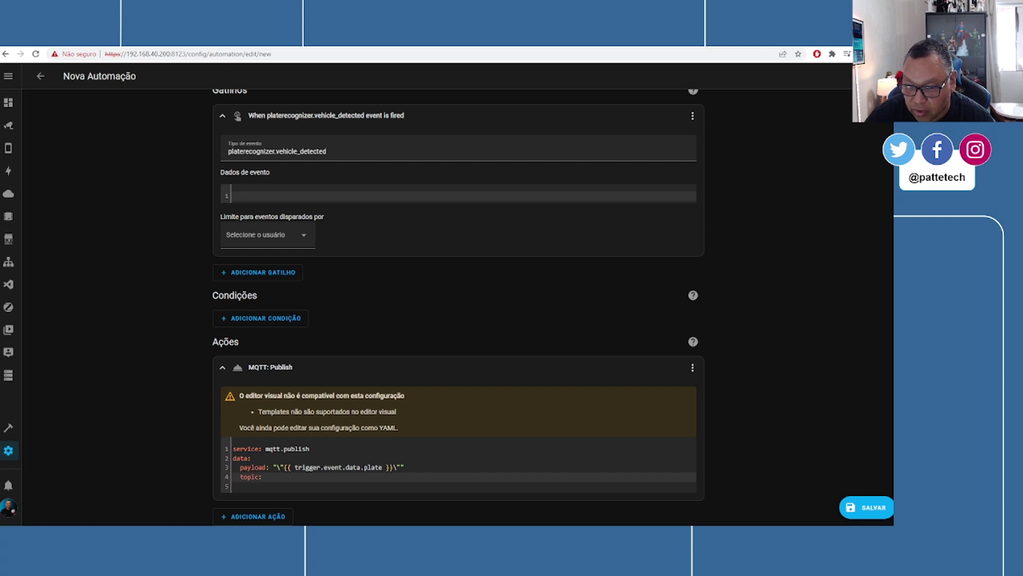
pyautogui.write('homeassistant/sensor/placas/ultima_placa')
pyautogui.press('Return')
pyautogui.write('ret')
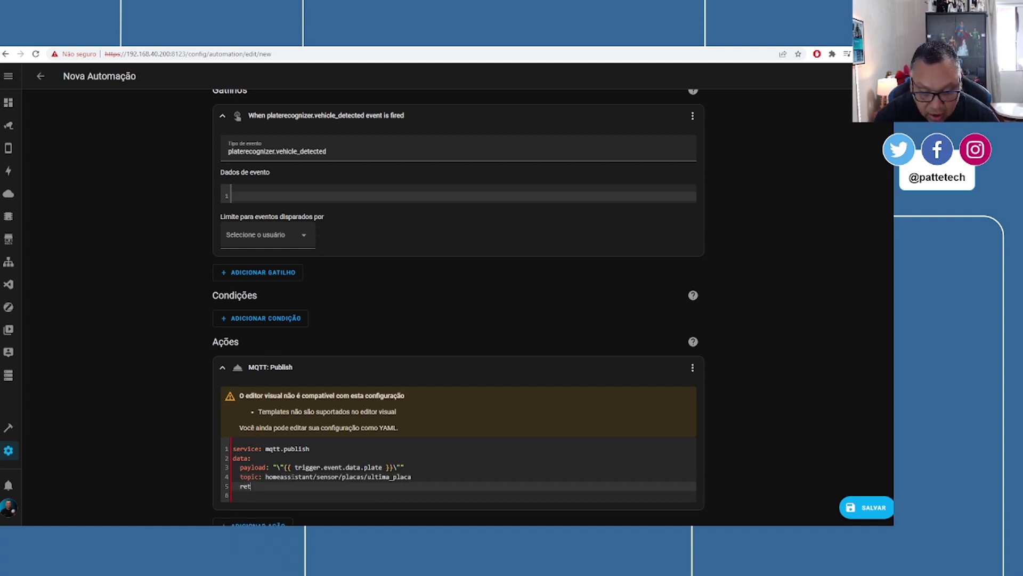
pyautogui.write('ain: true')
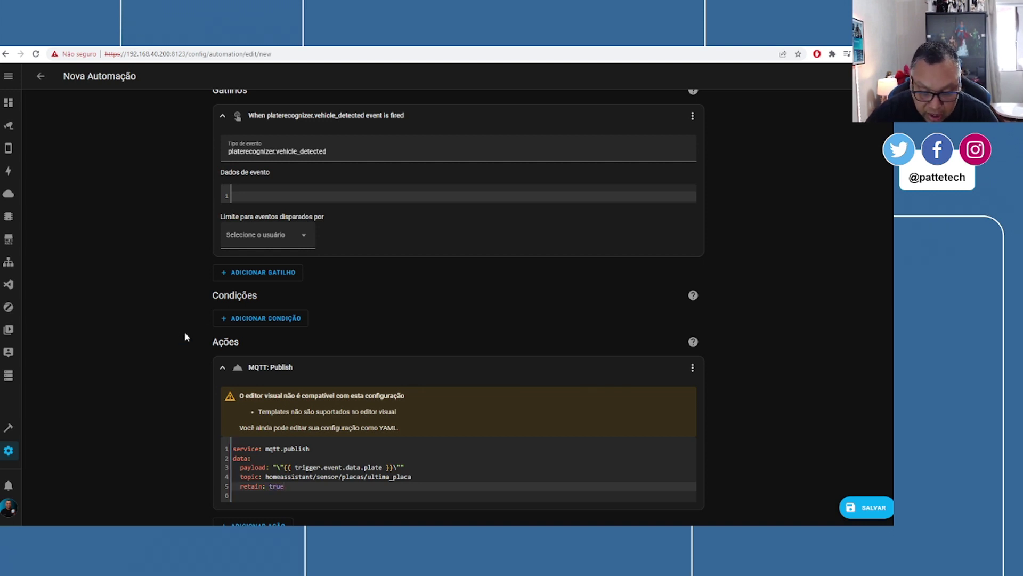
# Step: Copy the first action's YAML into a second MQTT: Publish service action
pyautogui.scroll(-1, 189, 333)
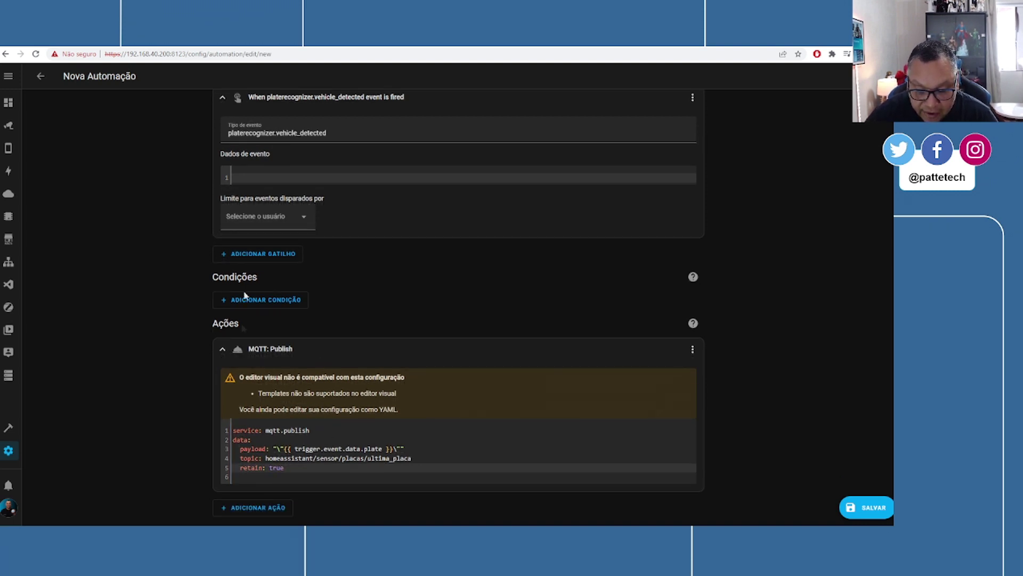
pyautogui.scroll(2, 244, 328)
pyautogui.scroll(-2, 132, 354)
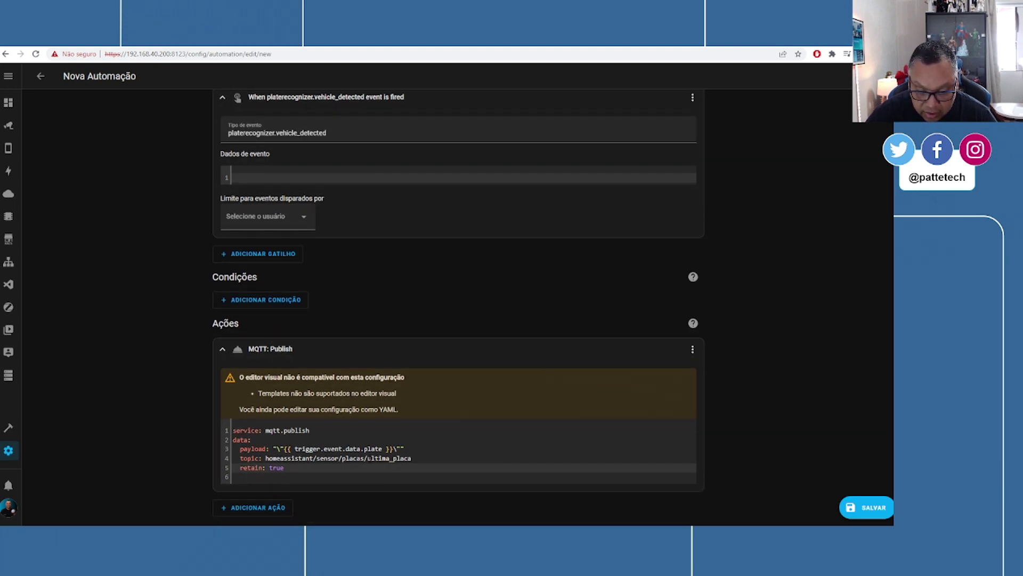
pyautogui.hotkey('ctrl', 'a')
pyautogui.hotkey('ctrl', 'c')
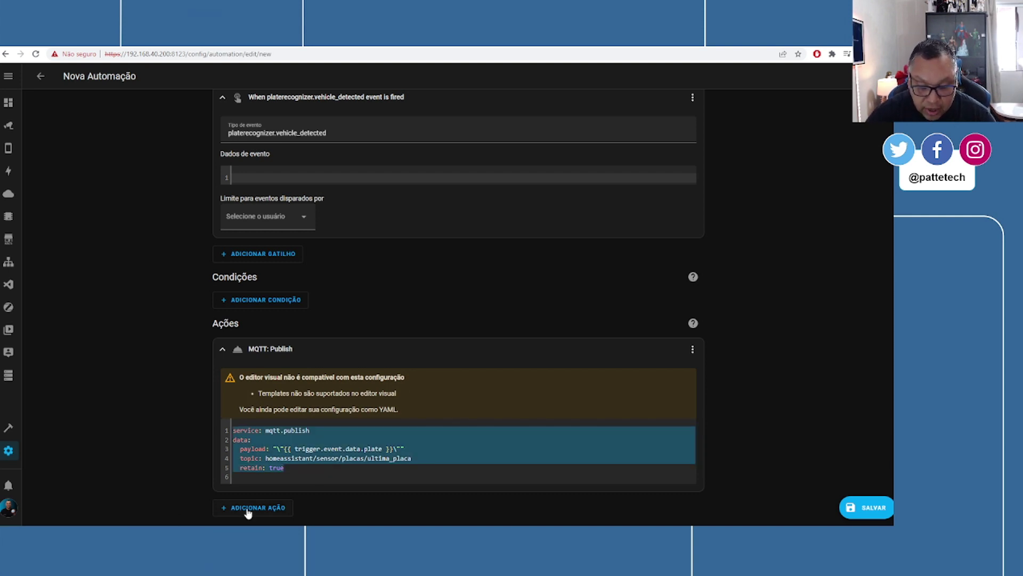
pyautogui.click(247, 509)
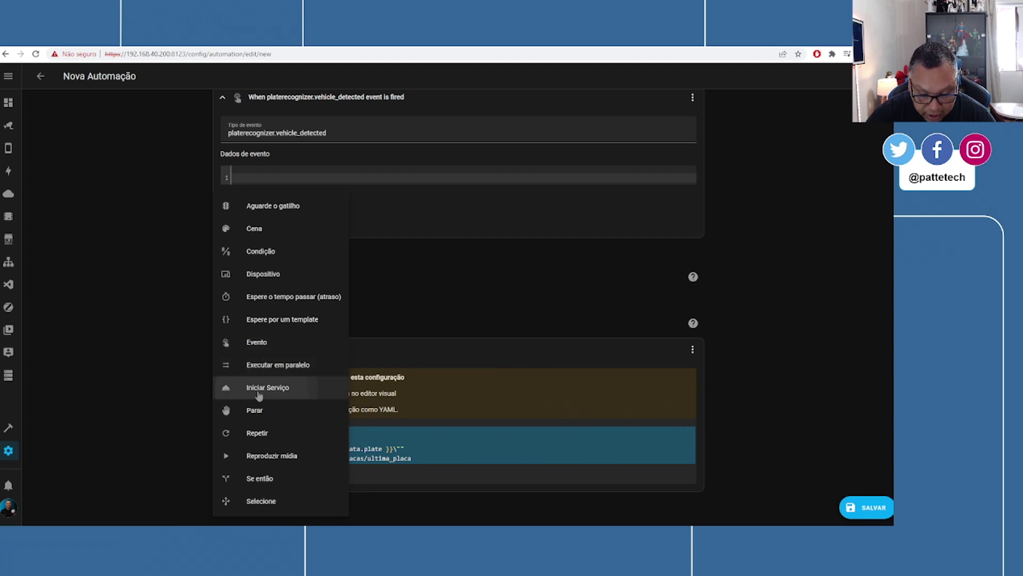
pyautogui.click(259, 390)
pyautogui.click(256, 471)
pyautogui.write('mqtt')
pyautogui.click(251, 399)
pyautogui.scroll(-5, 194, 412)
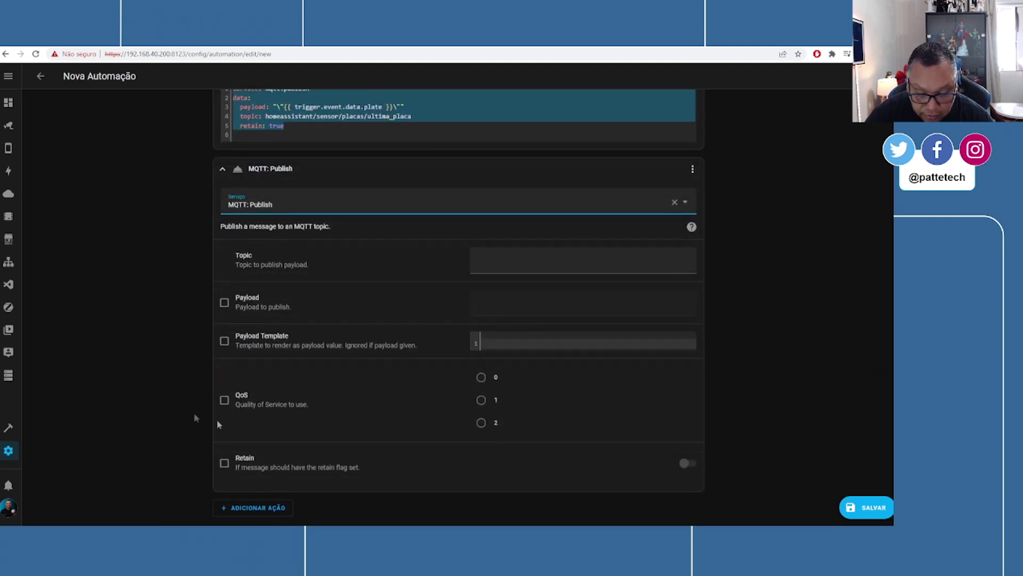
pyautogui.hotkey('ctrl', 'v')
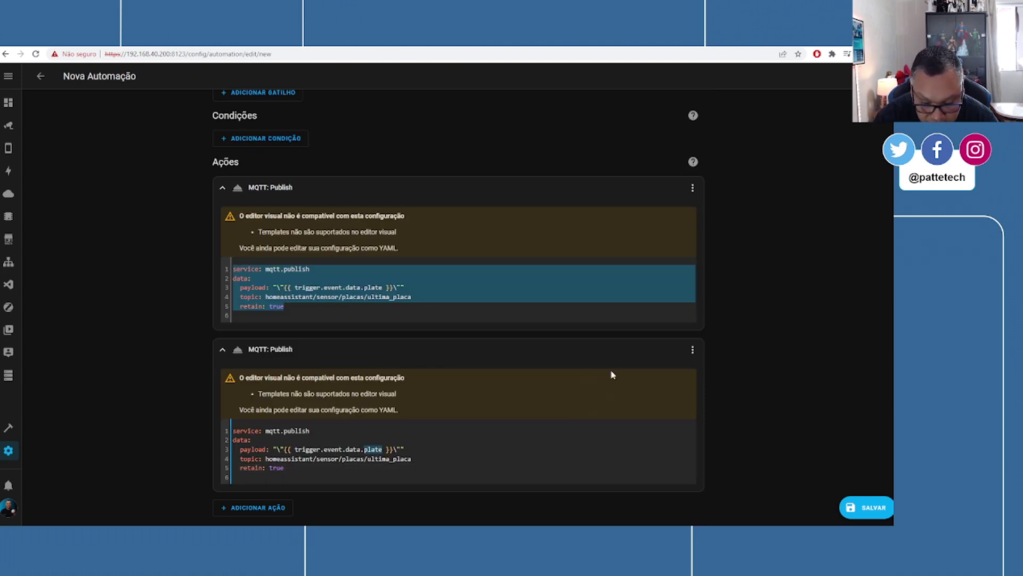
# Step: Change the second action's payload to trigger.event.data.vehicle_type and its topic to homeassistant/sensor/placas/tipo_veiculo
pyautogui.write('vehicle_')
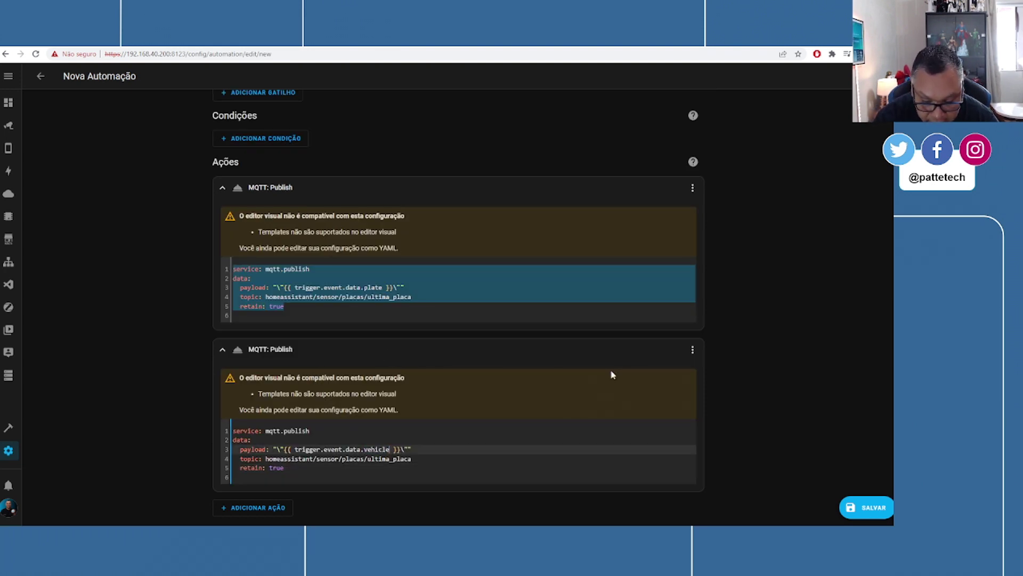
pyautogui.write('type')
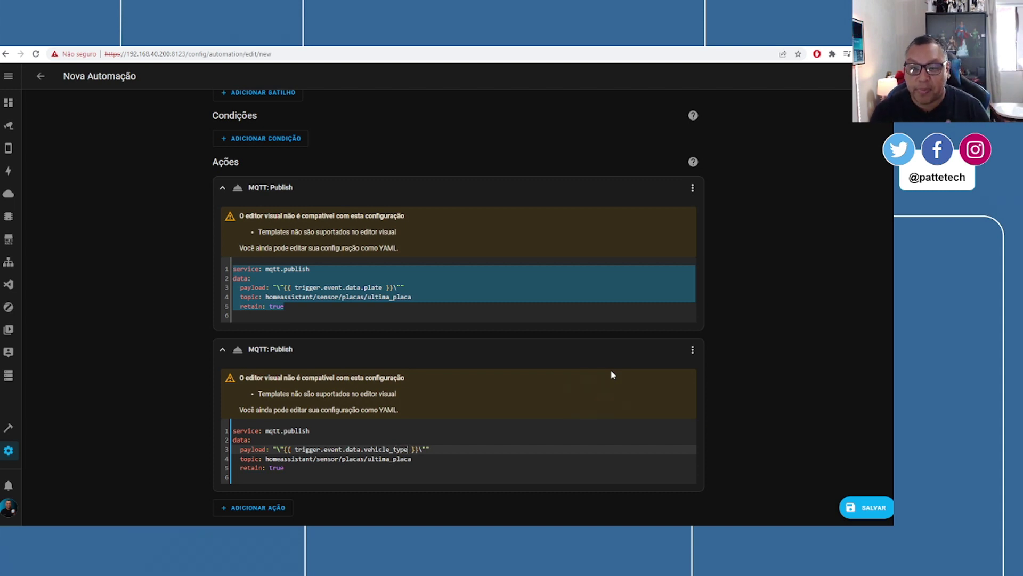
pyautogui.doubleClick(390, 458)
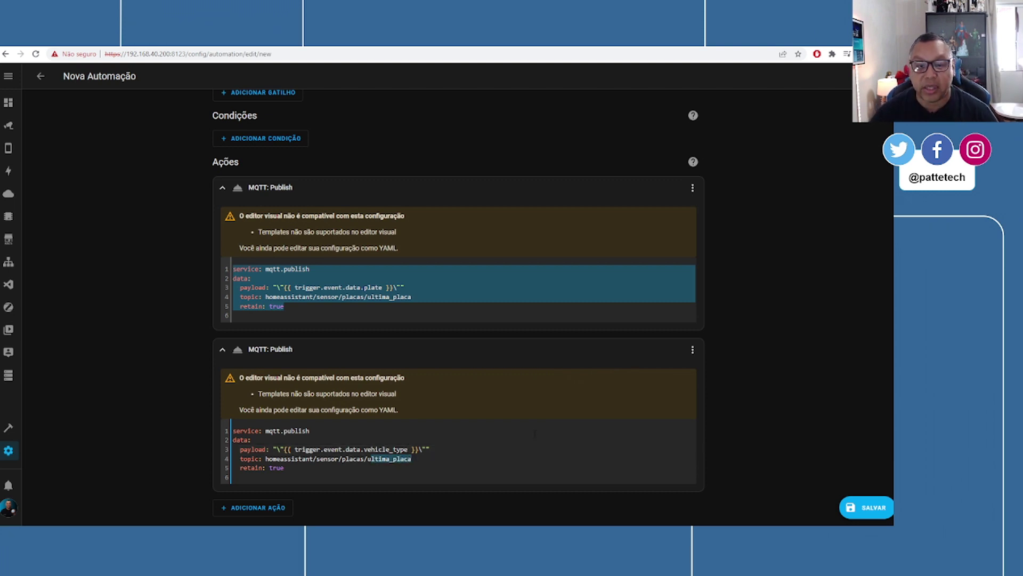
pyautogui.write('u')
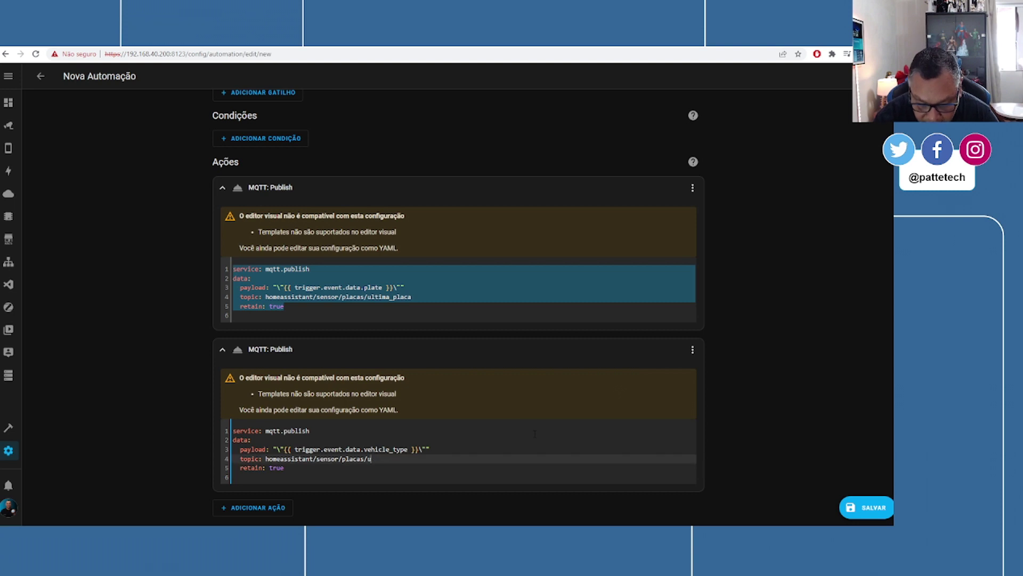
pyautogui.write('ipo_veiculo')
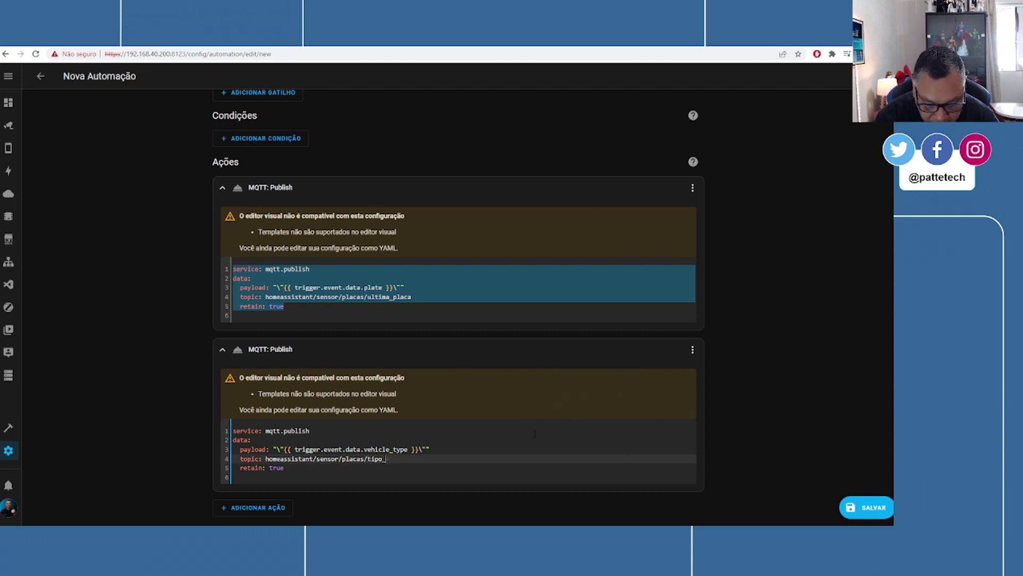
pyautogui.press('Down')
pyautogui.press('Down')
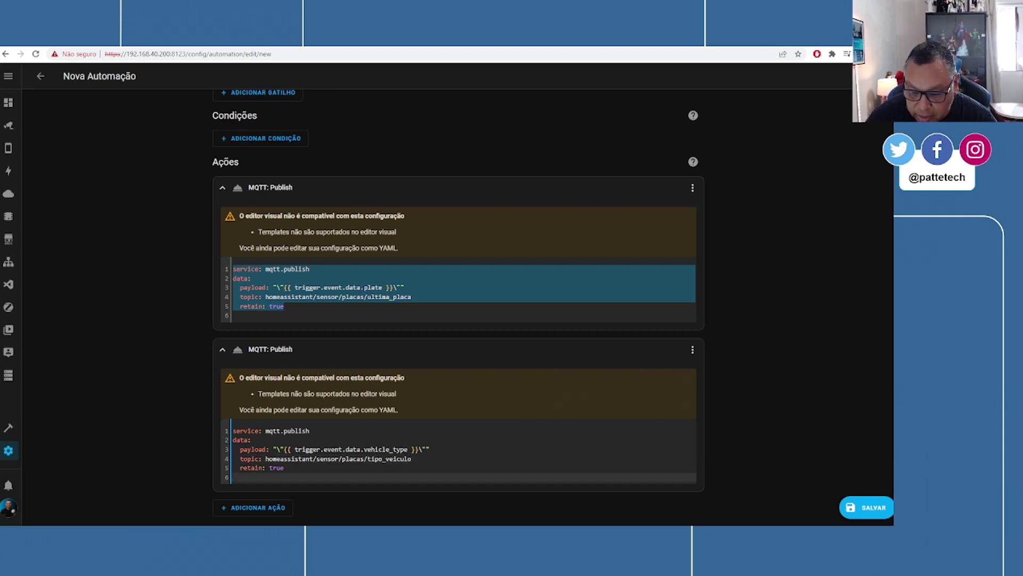
# Step: In the automation's YAML, duplicate the vehicle type action and set the copy's topic to homeassistant/sensor/placas/precisao_placa
pyautogui.click(880, 76)
pyautogui.click(851, 239)
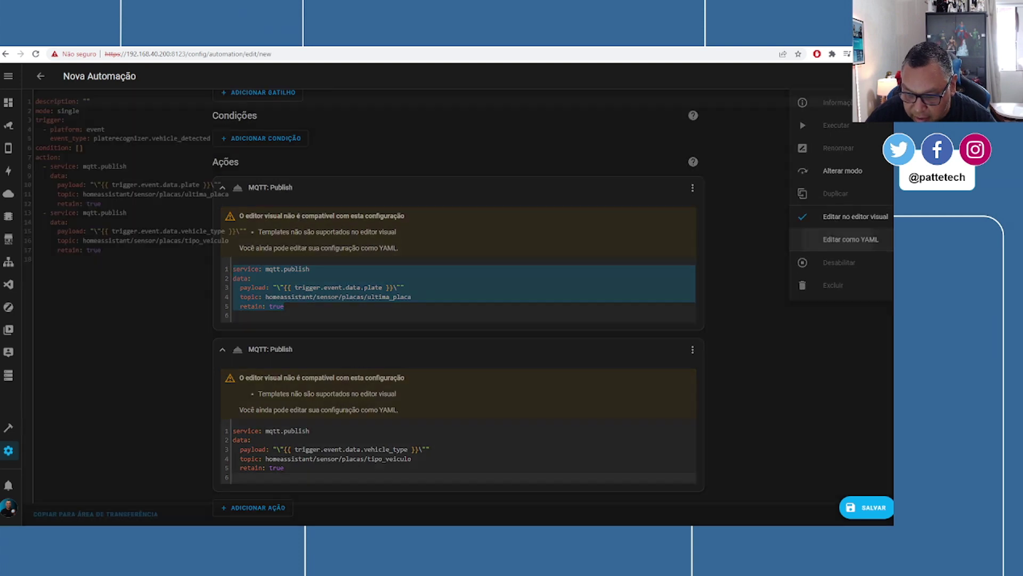
pyautogui.moveTo(102, 250); pyautogui.dragTo(35, 212)
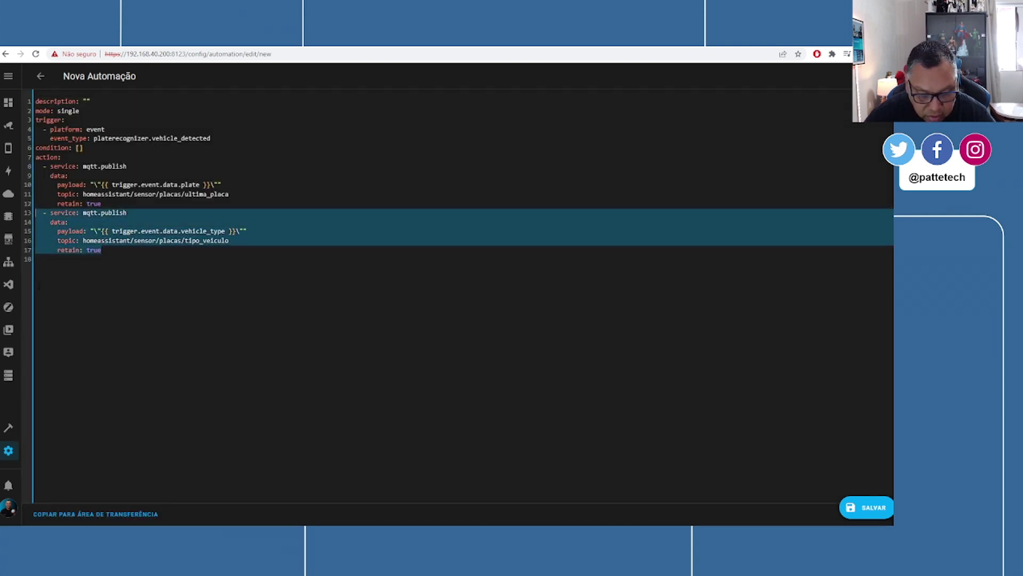
pyautogui.hotkey('ctrl', 'c')
pyautogui.click(38, 286)
pyautogui.hotkey('ctrl', 'v')
pyautogui.doubleClick(208, 286)
pyautogui.write('t/sensor/placas/preci')
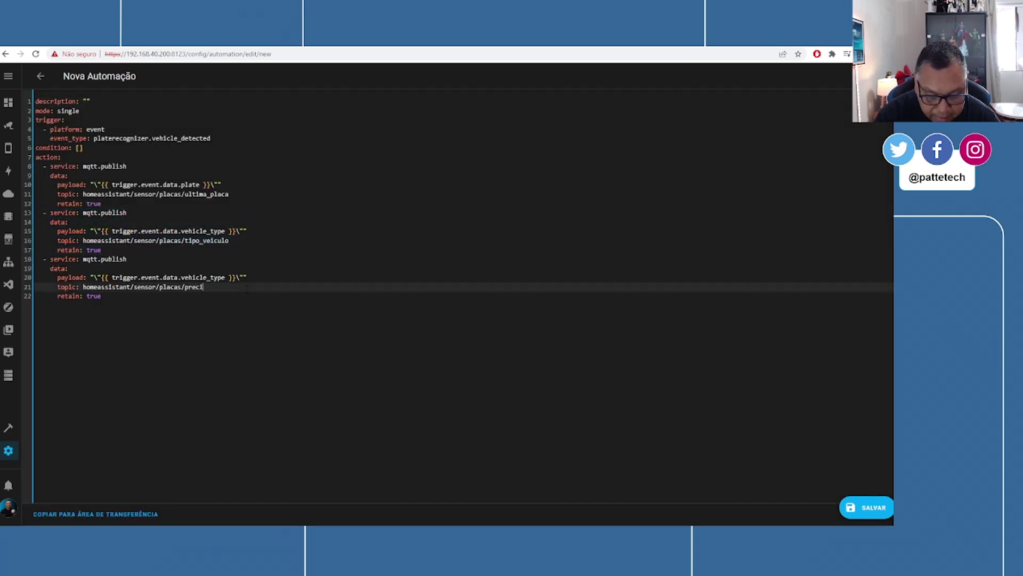
pyautogui.write('sao_placa')
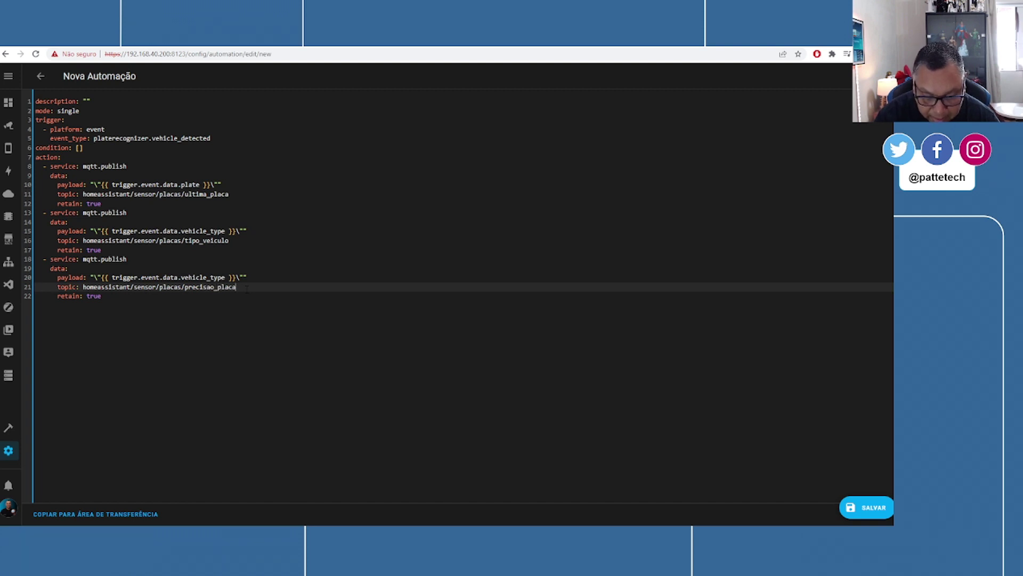
# Step: Try to replace the YAML actions with a prepared version whose third payload is {{ trigger.event.data.confidence * 100}}
pyautogui.hotkey('ctrl', 'a')
pyautogui.hotkey('ctrl', 'v')
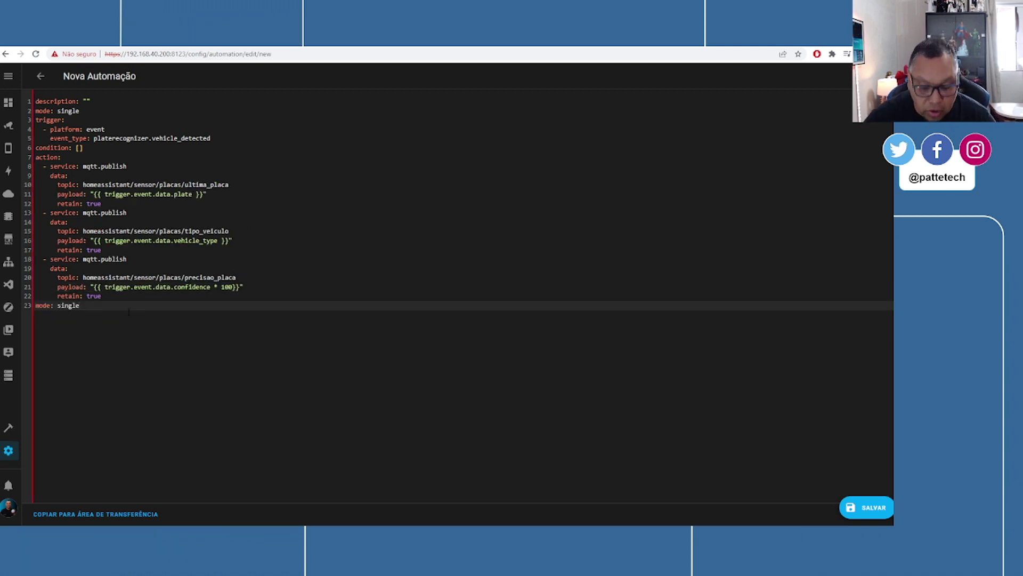
pyautogui.click(140, 288)
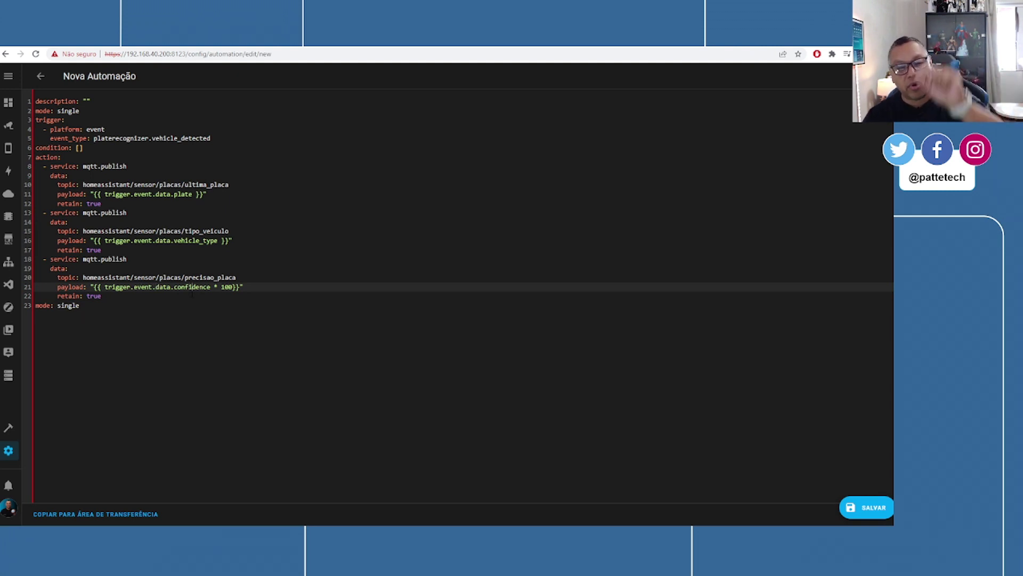
pyautogui.tripleClick(225, 288)
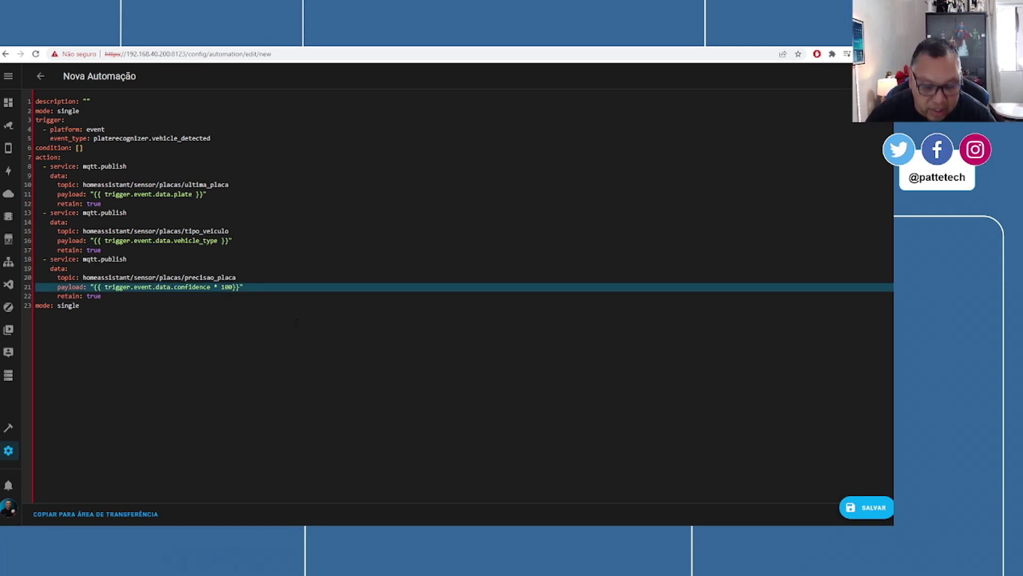
pyautogui.click(150, 287)
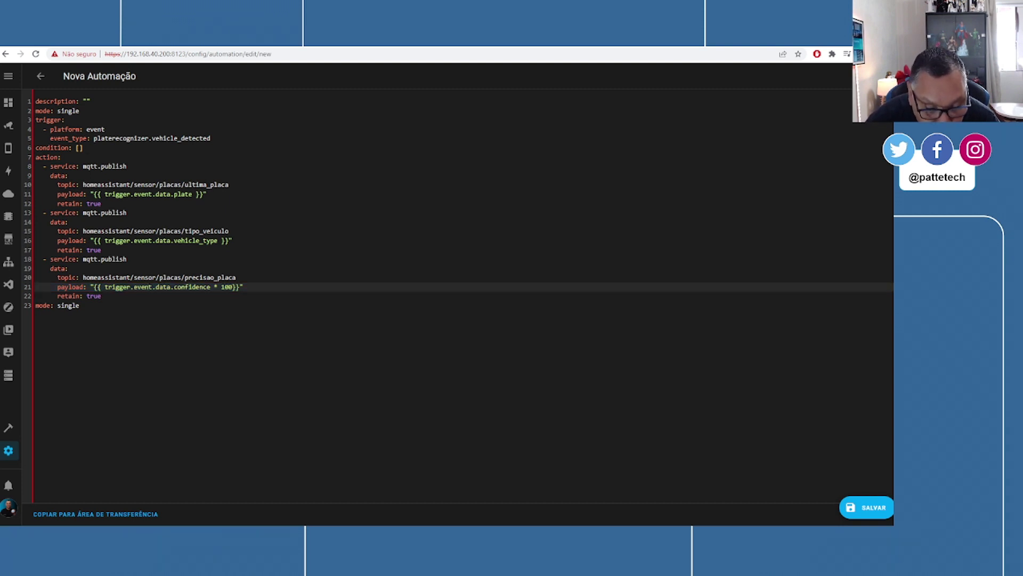
# Step: Return to the visual editor and expand the MQTT: Publish actions to review their payloads and topics
pyautogui.click(879, 76)
pyautogui.click(800, 219)
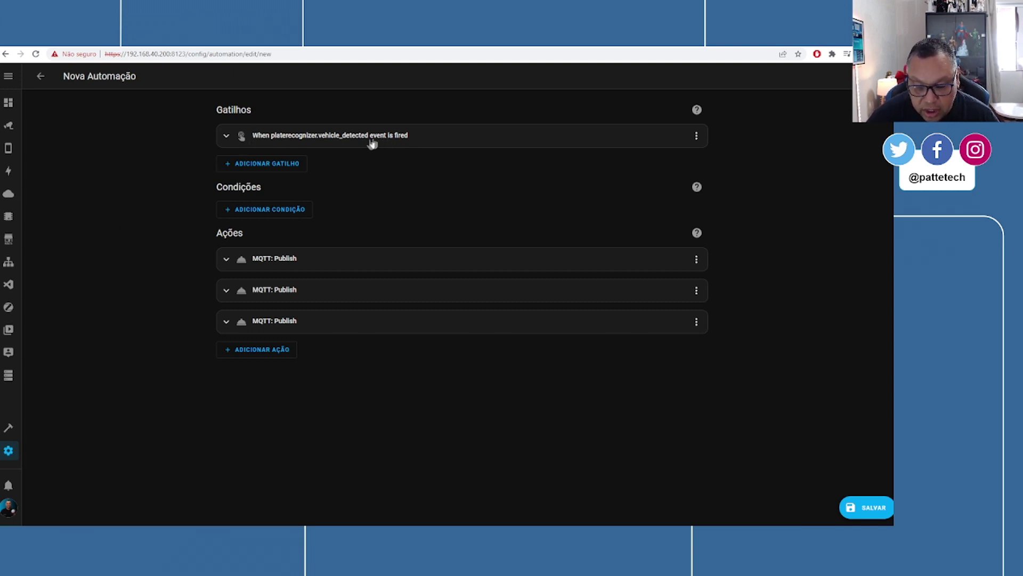
pyautogui.click(274, 260)
pyautogui.click(289, 424)
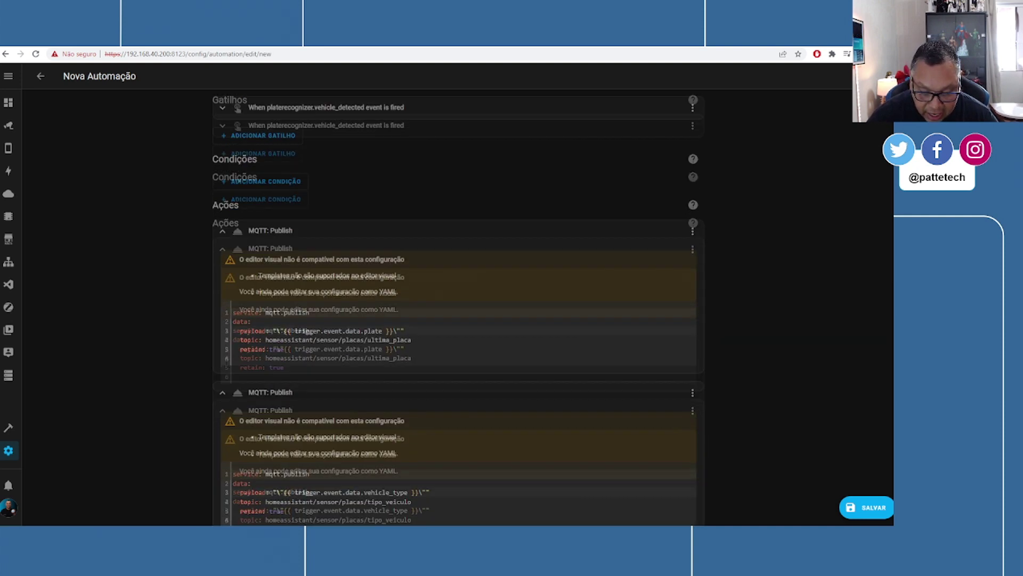
pyautogui.scroll(-2, 233, 469)
pyautogui.click(233, 481)
pyautogui.scroll(-1, 175, 350)
pyautogui.scroll(-1, 177, 350)
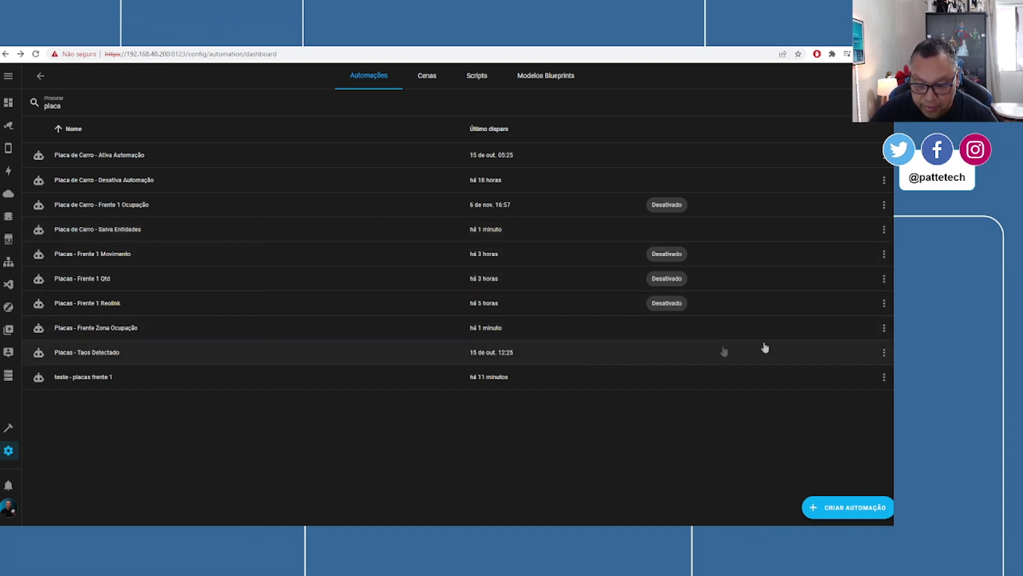
# Step: Check the Placas - Frente Zona Ocupação automation's options, and view the enlarged Detecção image among the security dashboard's plate recognition cards
pyautogui.click(884, 329)
pyautogui.click(845, 376)
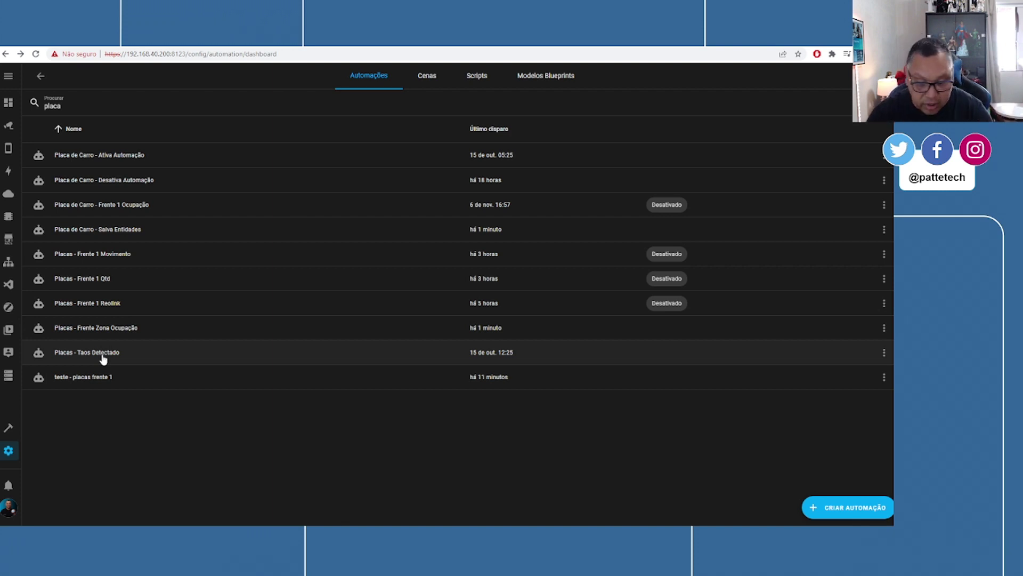
pyautogui.click(20, 101)
pyautogui.click(261, 76)
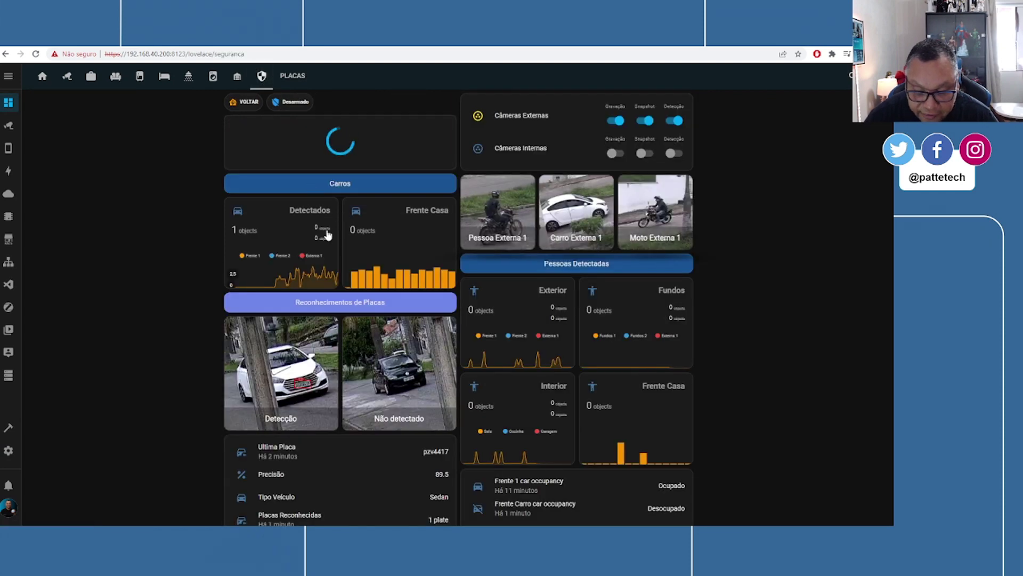
pyautogui.scroll(-4, 113, 207)
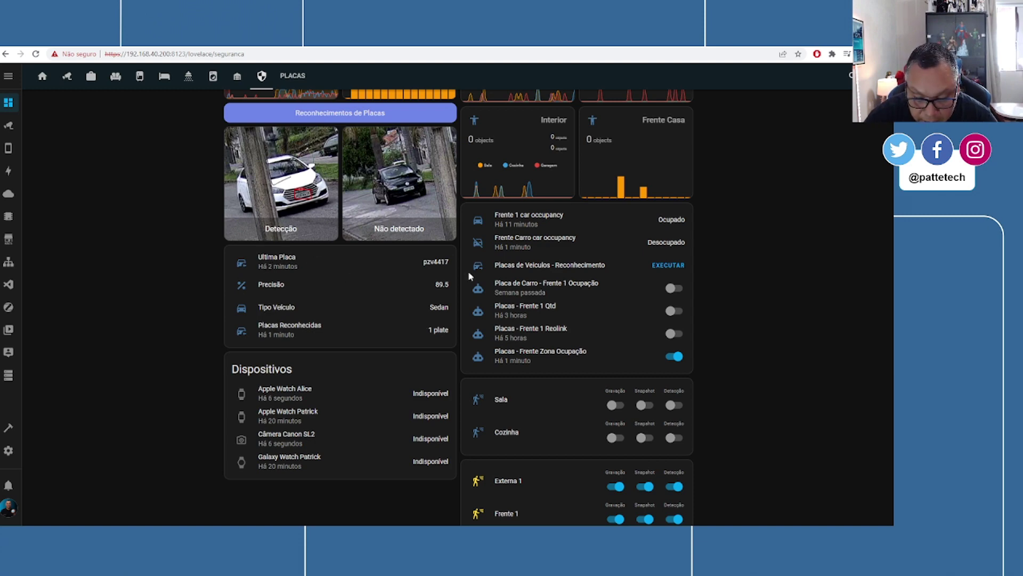
pyautogui.click(302, 197)
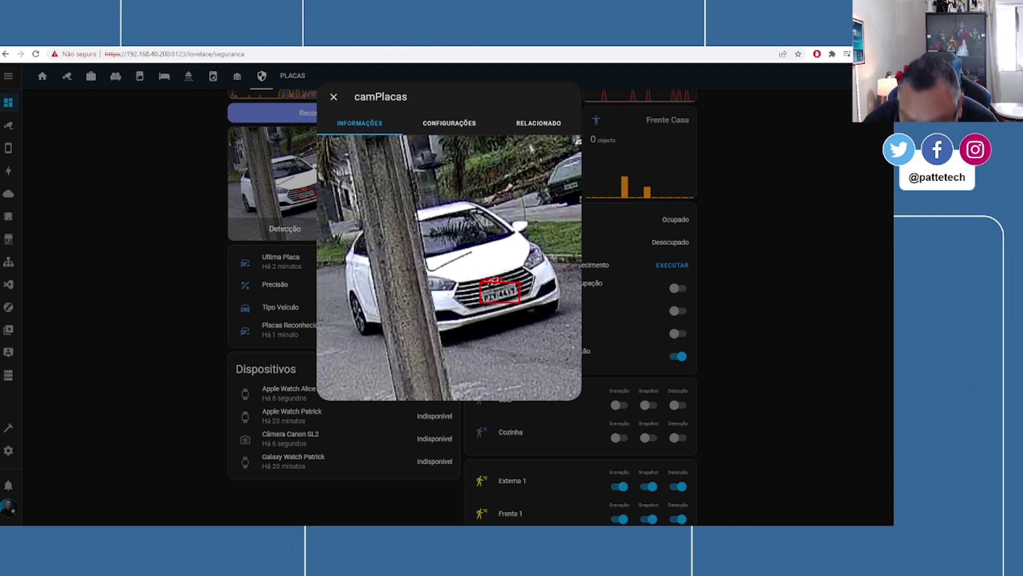
pyautogui.click(333, 97)
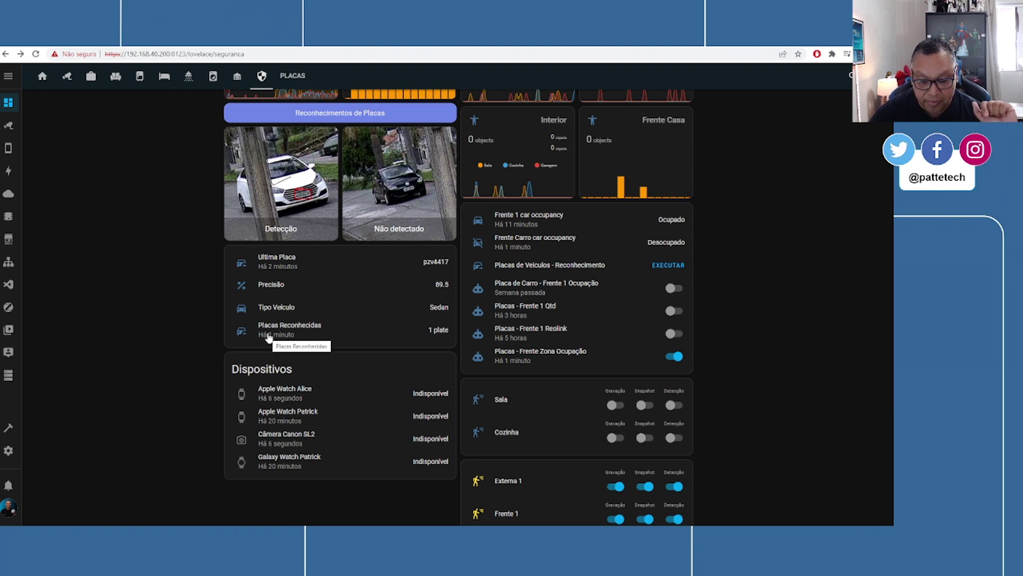
# Step: Switch to the HASS-plate-recognizer README on GitHub and review the optional configuration parameters and the example entity attributes
pyautogui.scroll(-1, 167, 289)
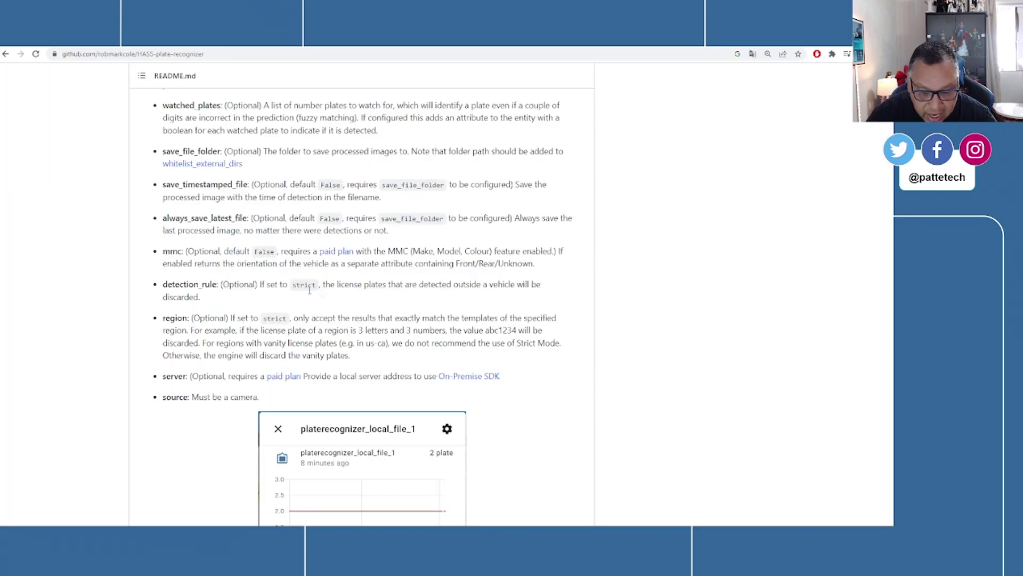
pyautogui.scroll(-10, 496, 263)
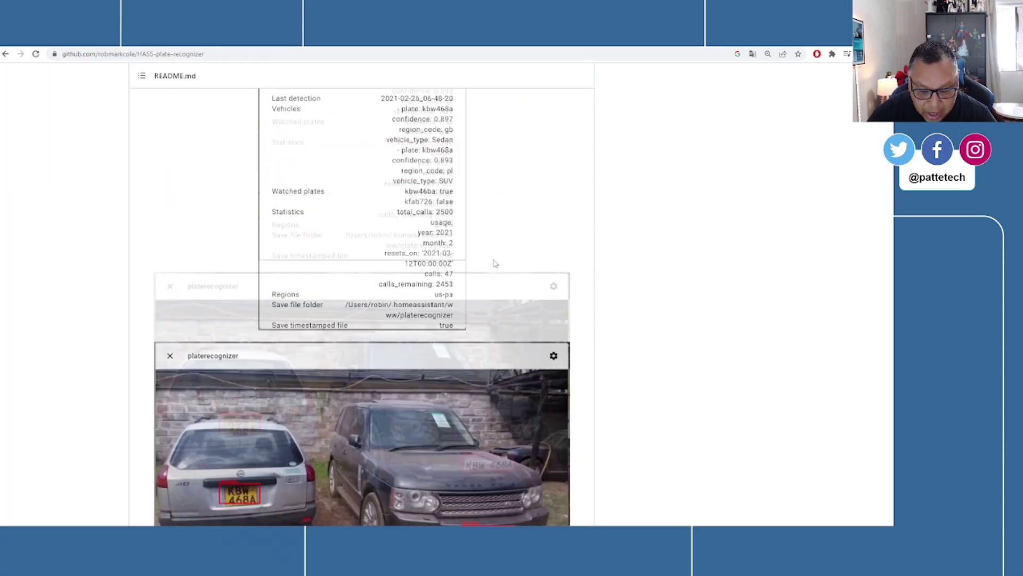
pyautogui.scroll(5, 51, 456)
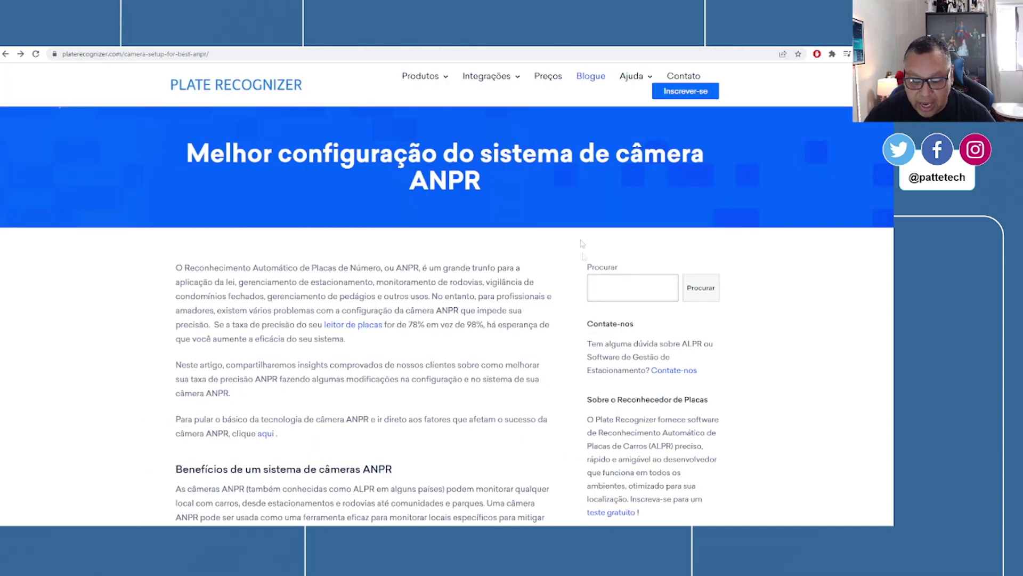
# Step: Read the Plate Recognizer camera setup guide, examining camera zoom, distance, vertical and horizontal angle, minimum resolution and infrared recommendations
pyautogui.scroll(-15, 583, 256)
pyautogui.scroll(-15, 489, 243)
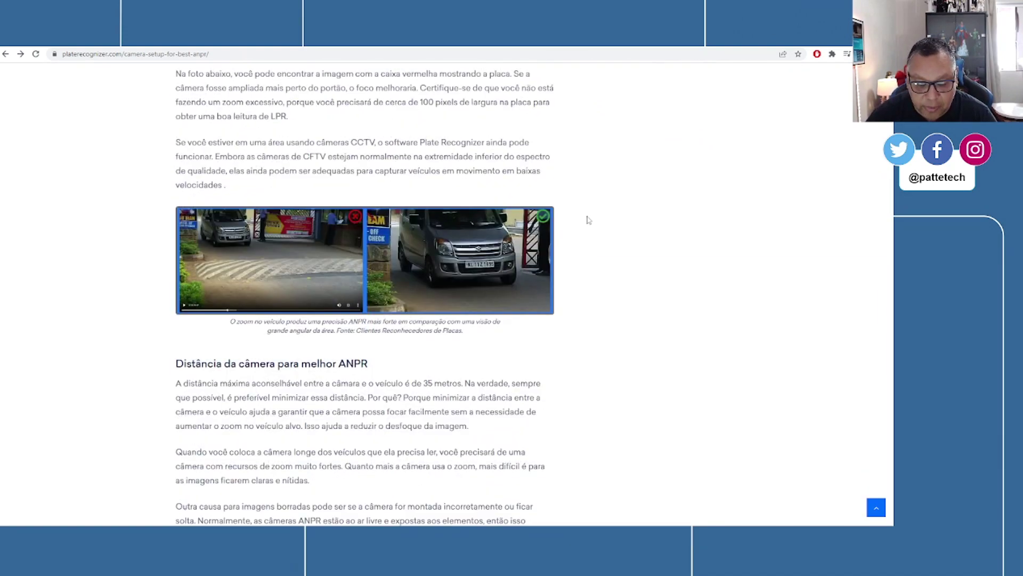
pyautogui.scroll(5, 474, 244)
pyautogui.scroll(-15, 423, 159)
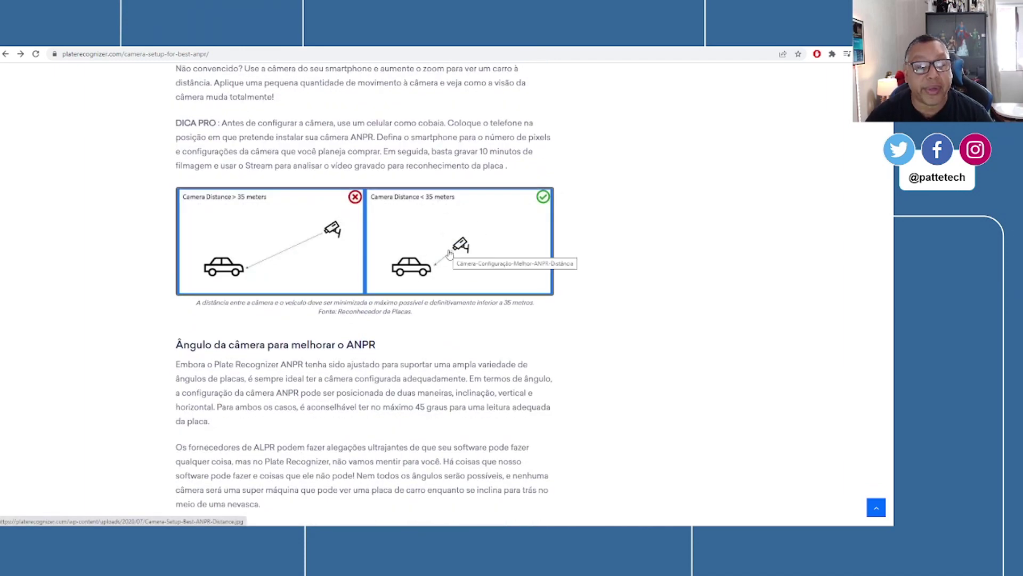
pyautogui.scroll(-10, 501, 251)
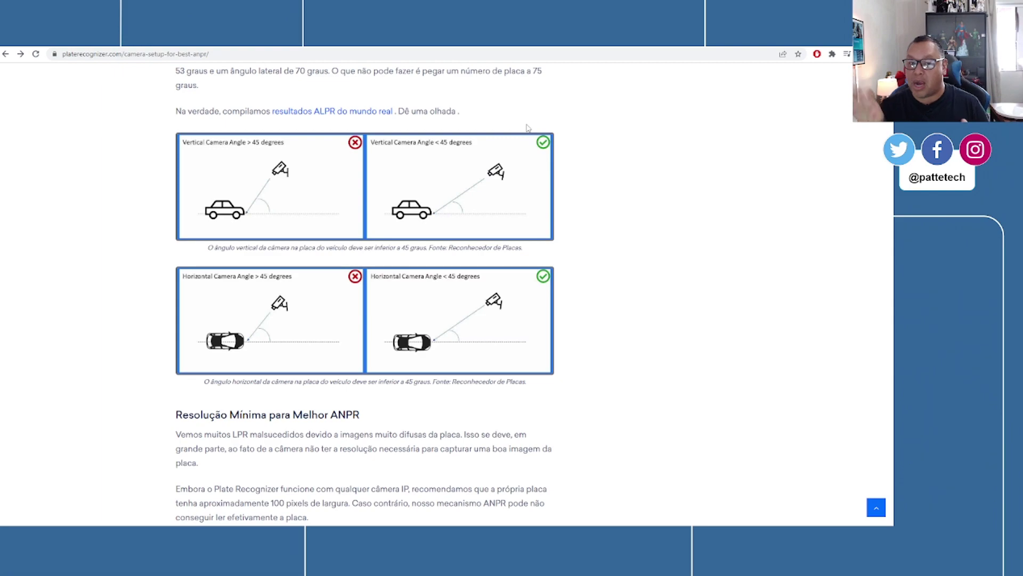
pyautogui.scroll(-3, 571, 216)
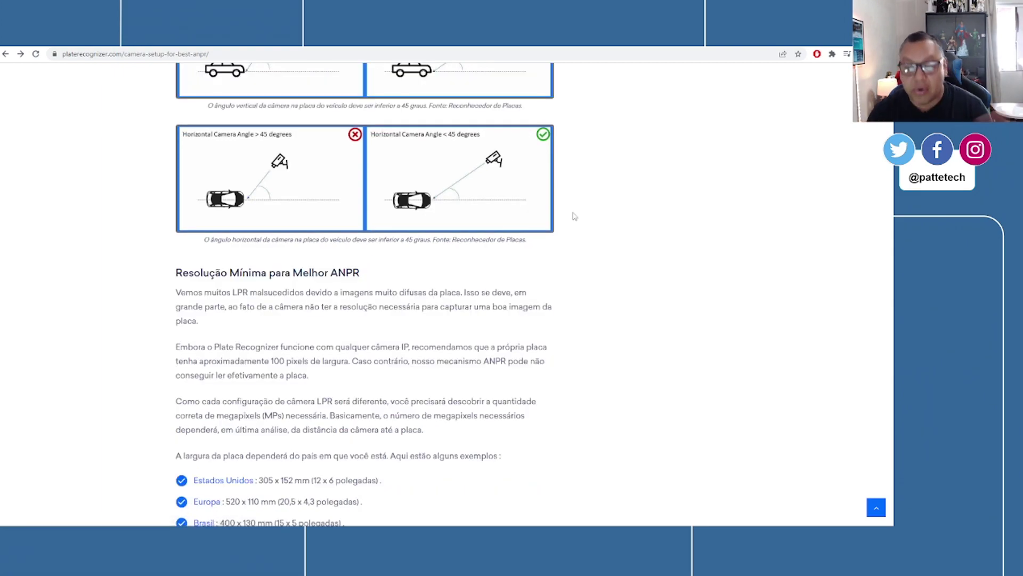
pyautogui.scroll(-9, 575, 215)
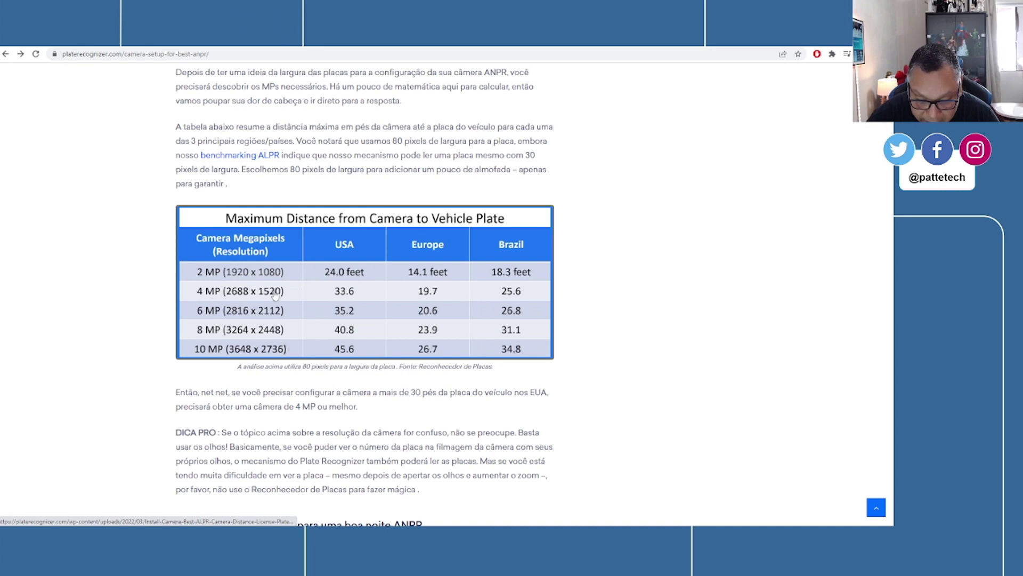
pyautogui.scroll(-2, 635, 205)
pyautogui.scroll(-3, 628, 240)
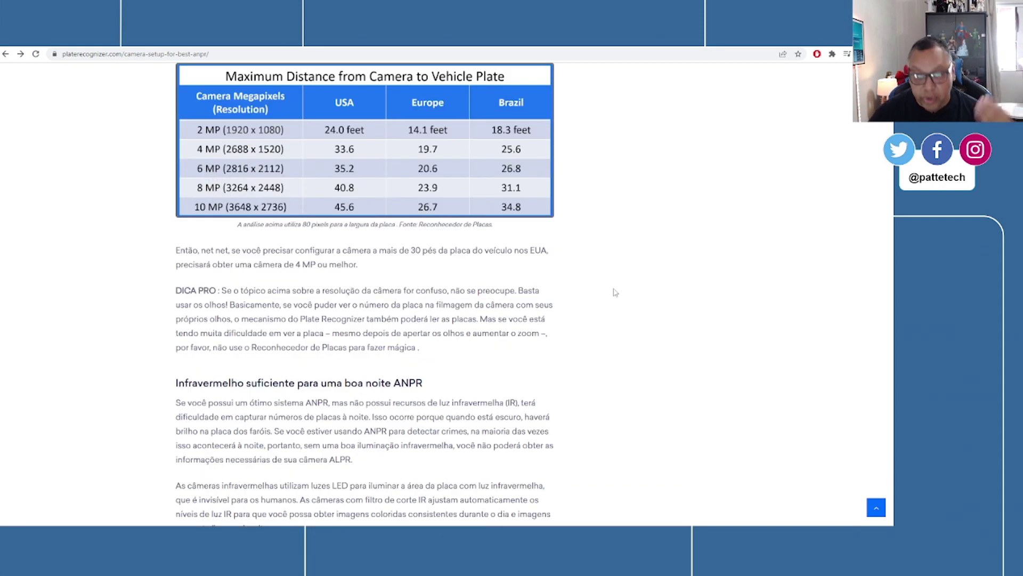